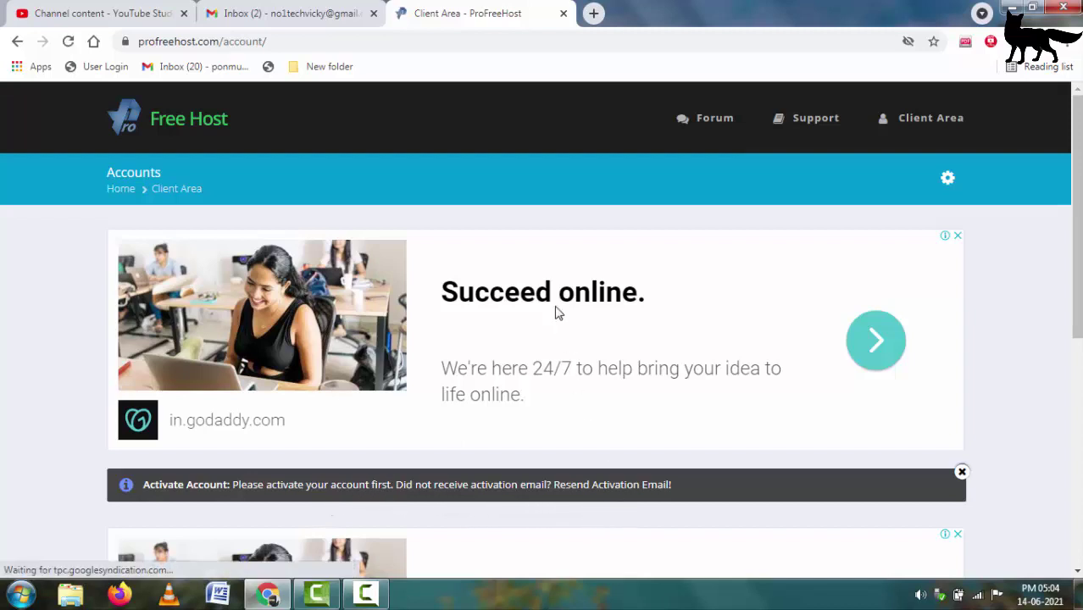
# Step: Activate the ProFreeHost account from the Account Activation email in the Gmail inbox
pyautogui.click(302, 12)
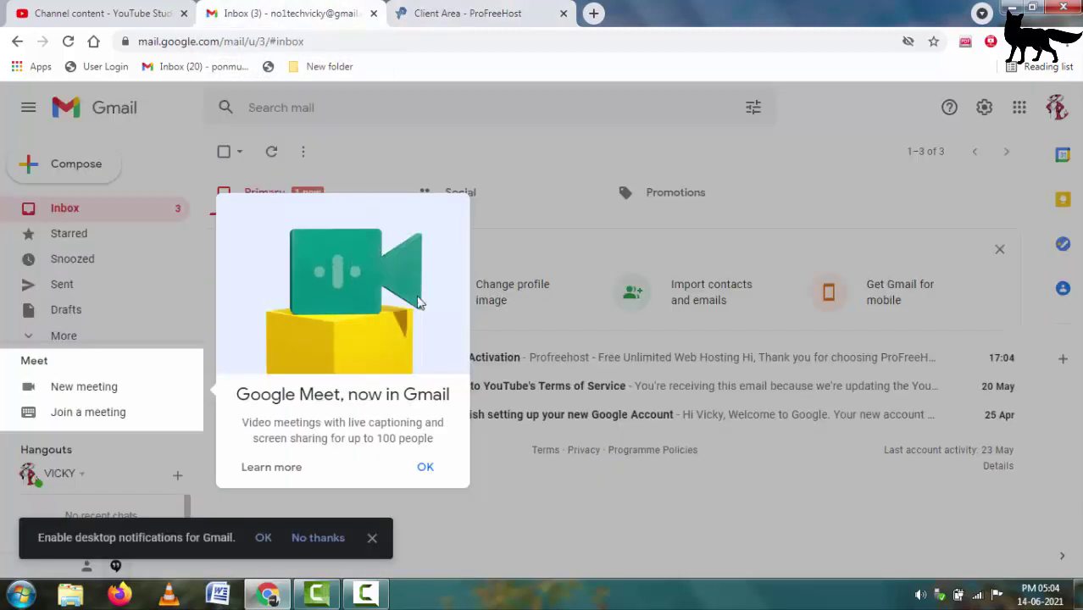
pyautogui.click(426, 471)
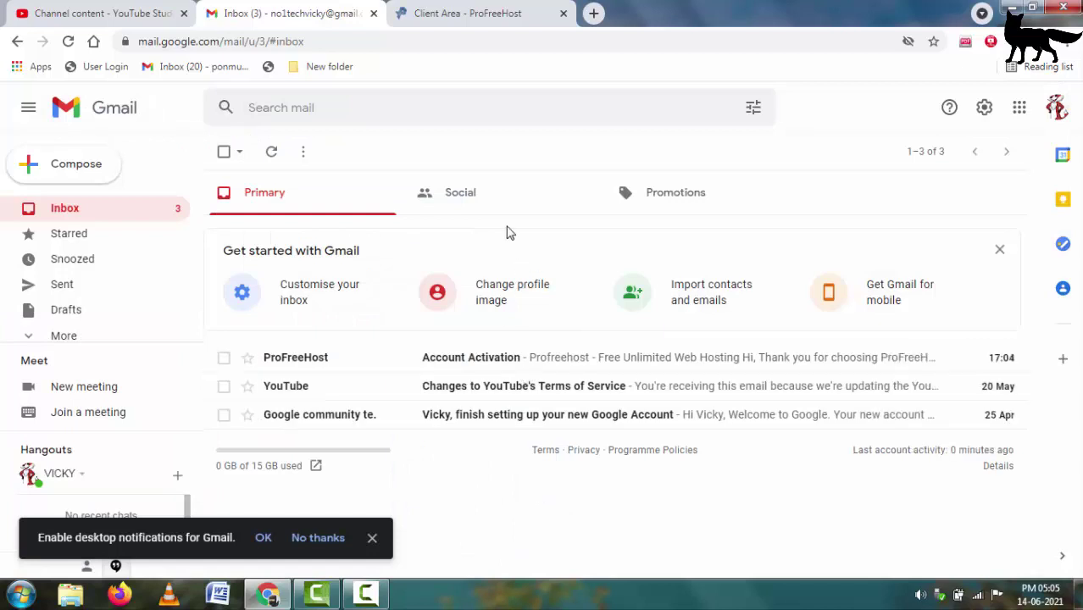
pyautogui.click(478, 208)
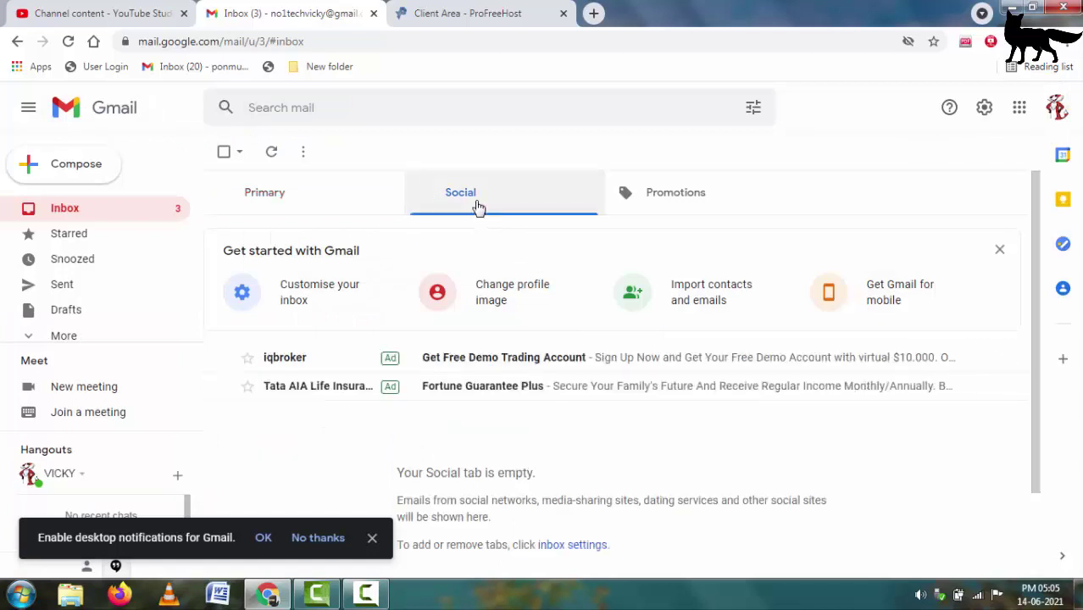
pyautogui.click(337, 192)
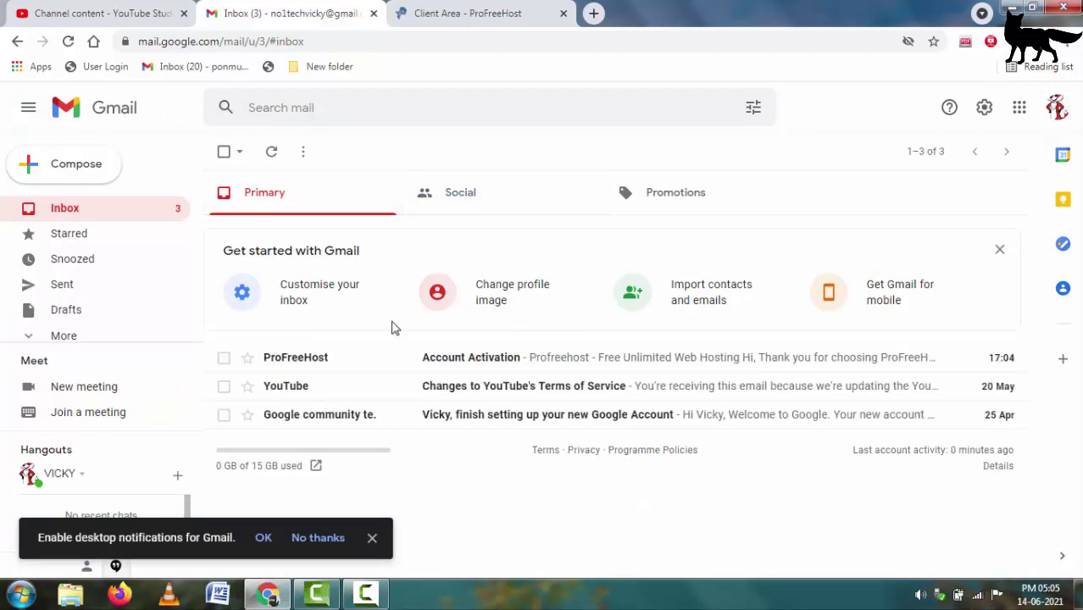
pyautogui.click(479, 364)
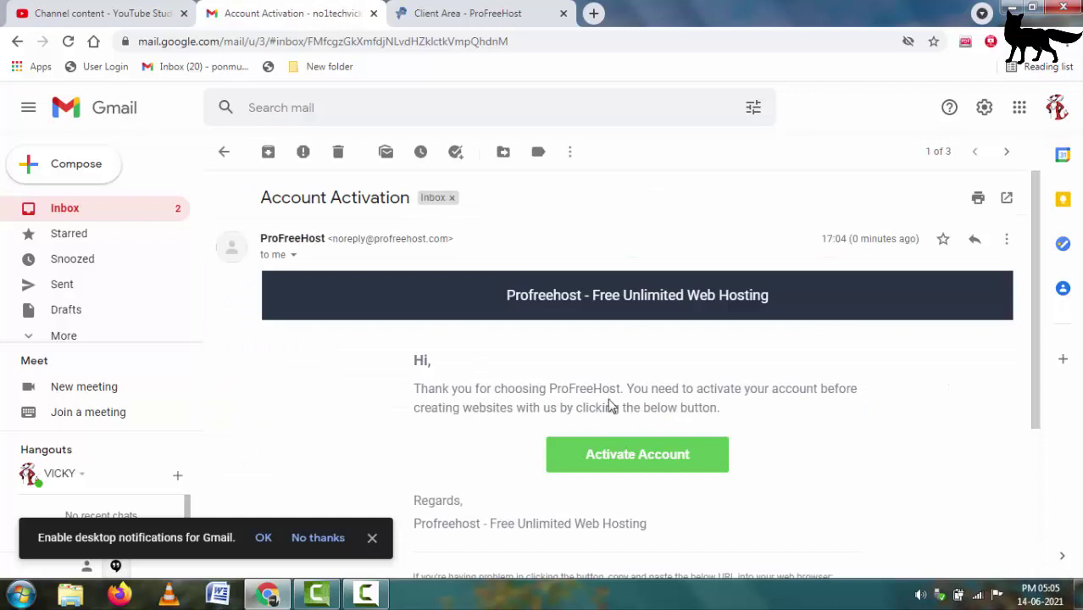
pyautogui.click(630, 458)
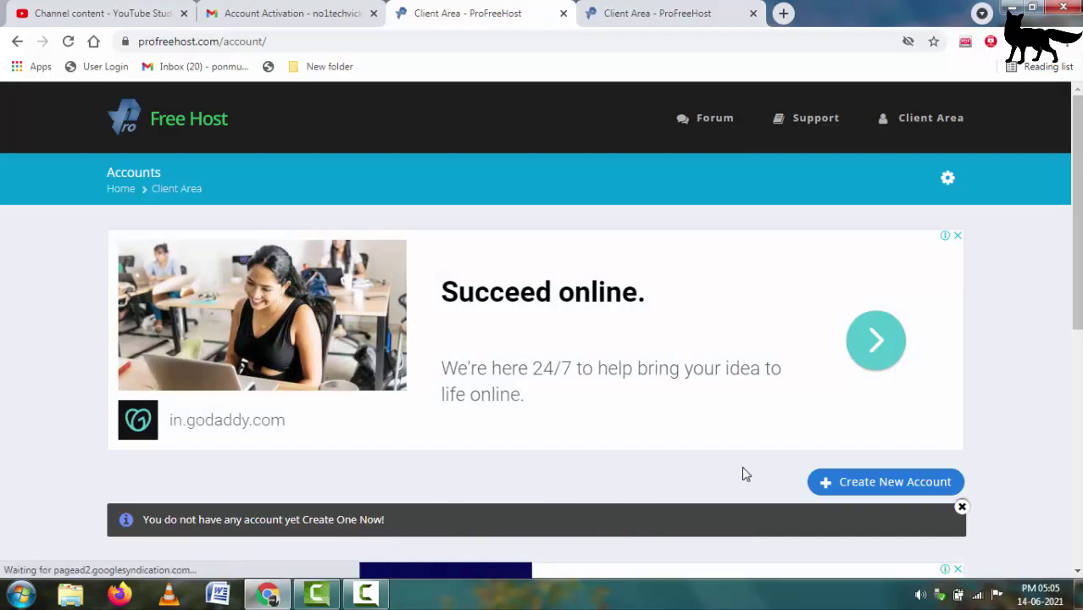
# Step: Open ProFreeHost's Create New Account form, dismissing the vignette ad
pyautogui.click(890, 485)
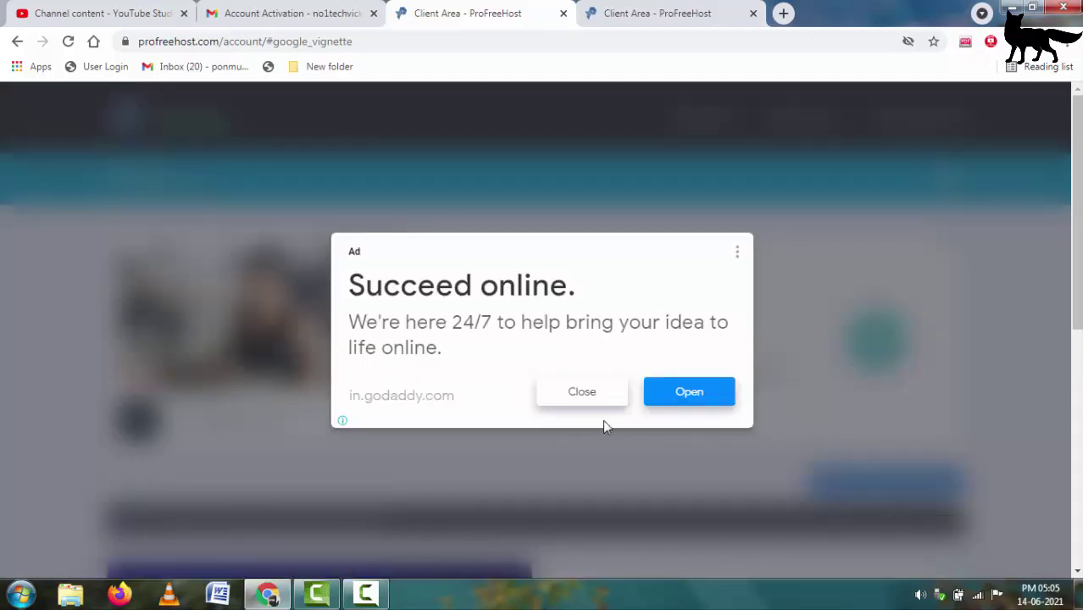
pyautogui.click(582, 393)
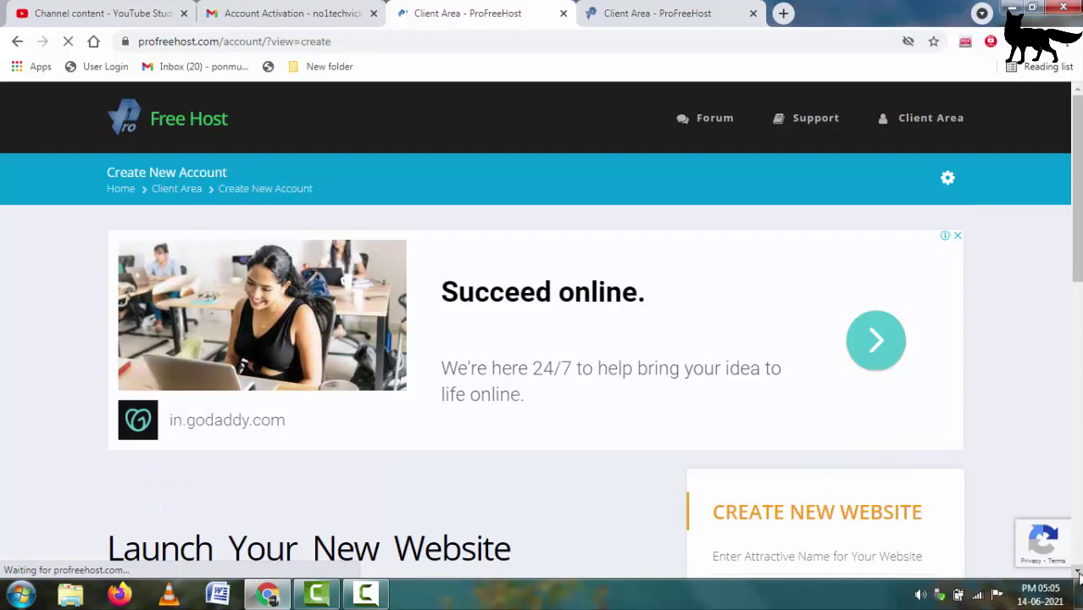
pyautogui.scroll(-3, 1078, 572)
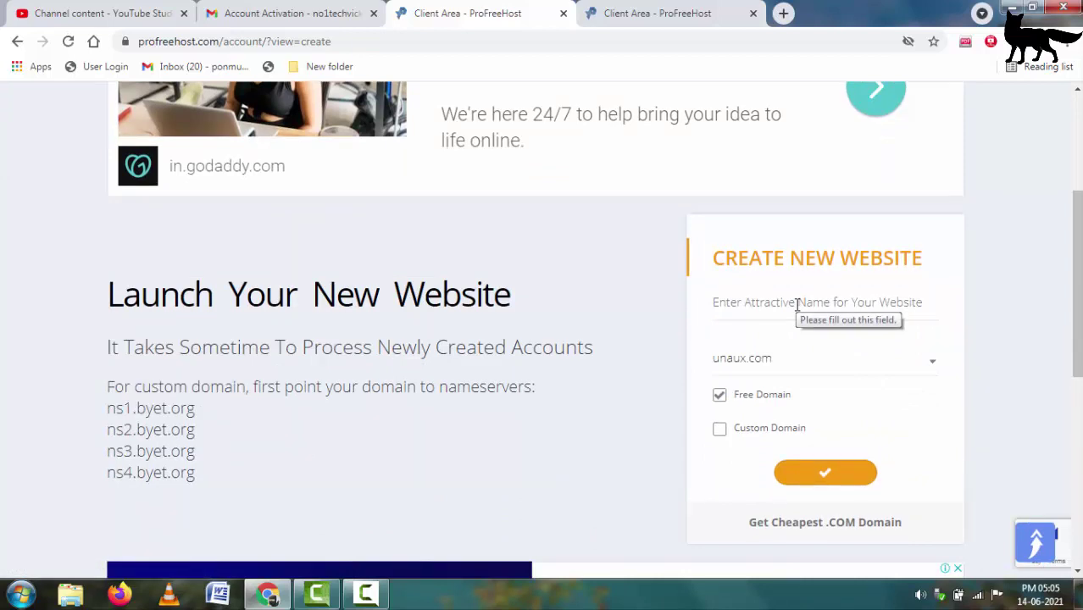
# Step: Request the website name 'techgroup' on the free unaux.com domain
pyautogui.click(797, 304)
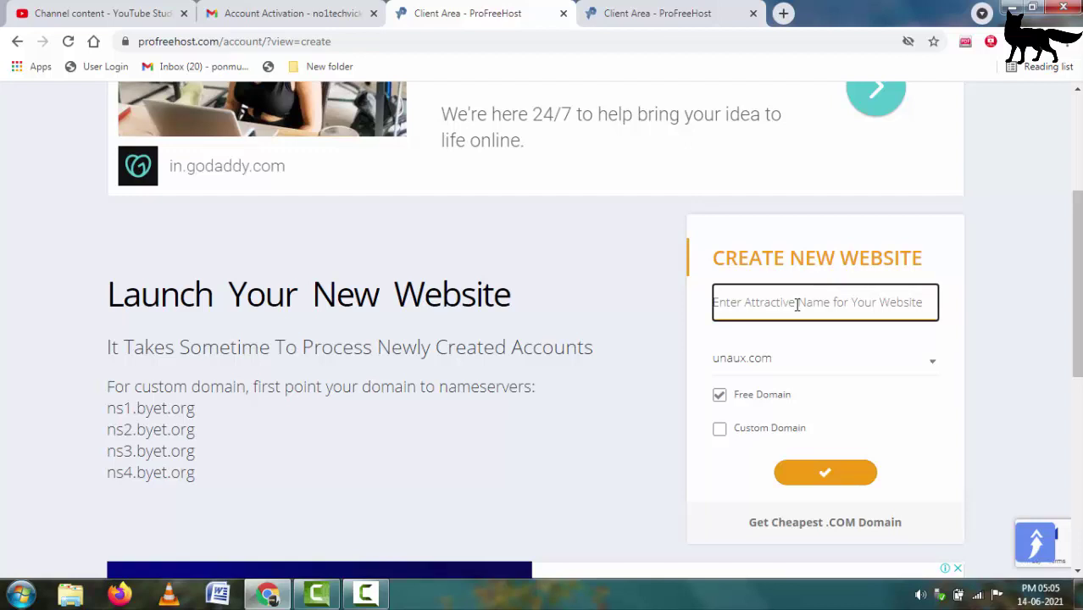
pyautogui.write('te')
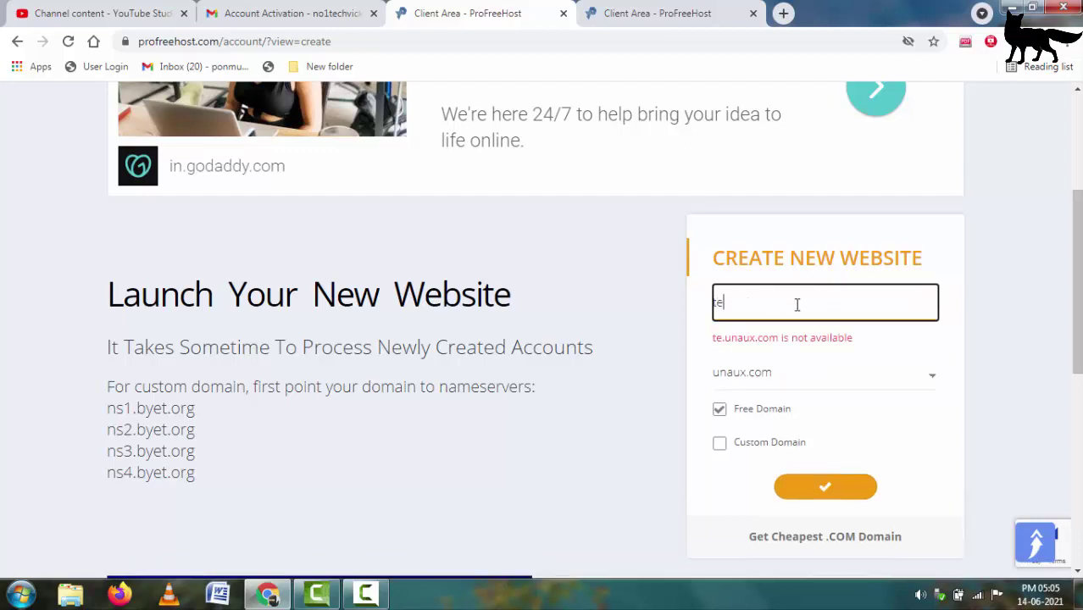
pyautogui.write('chgrou')
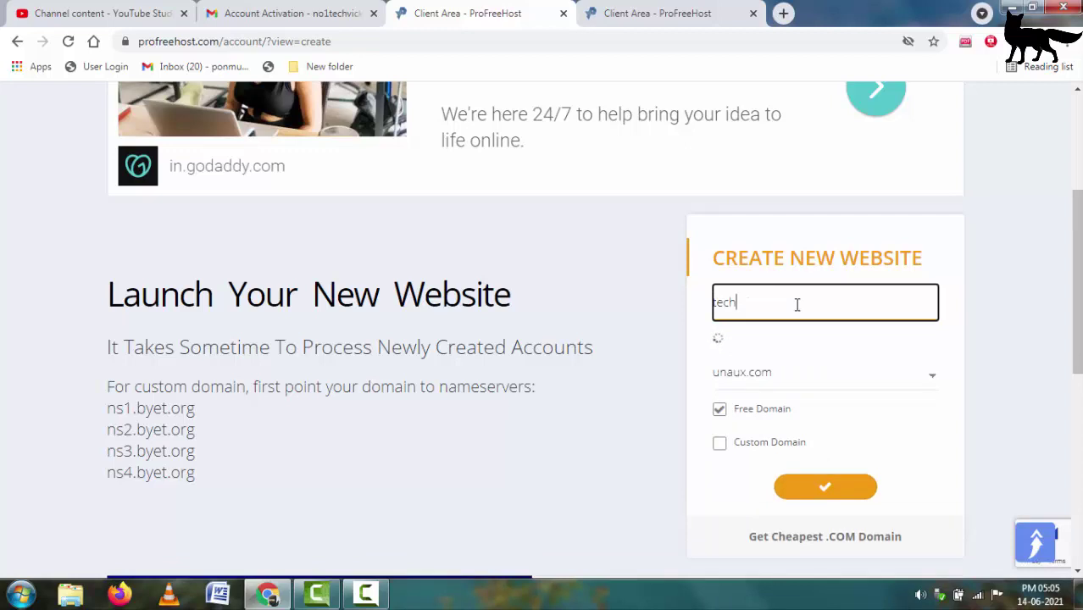
pyautogui.write('p')
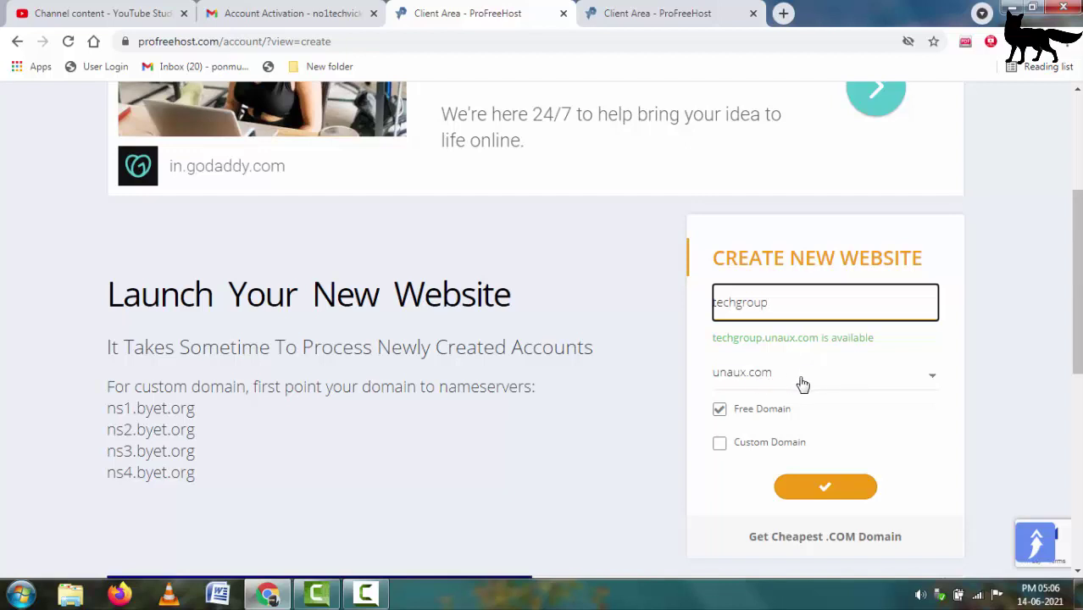
pyautogui.click(936, 382)
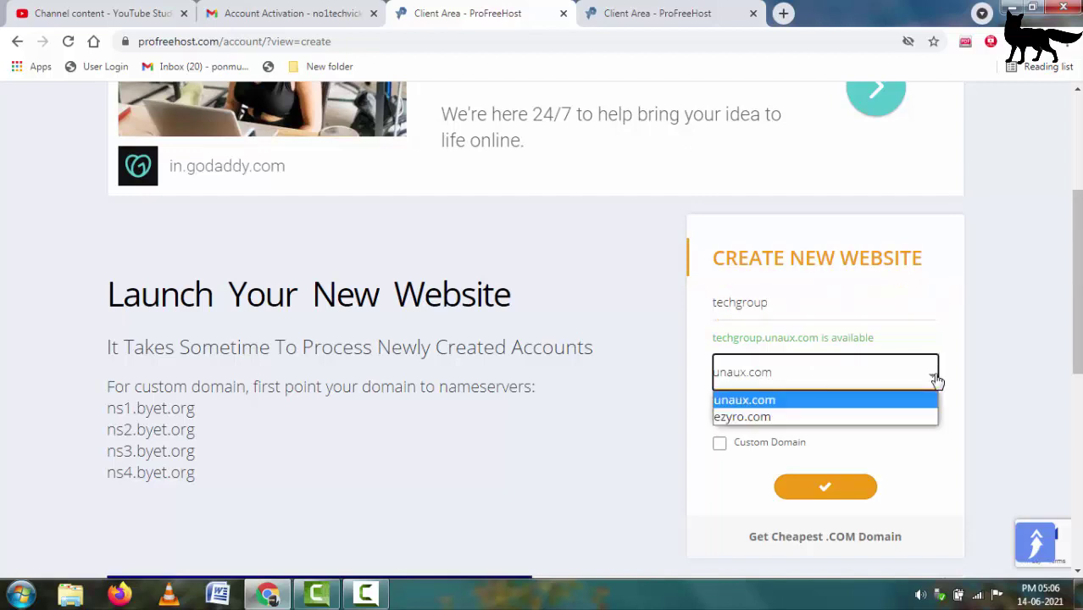
pyautogui.click(895, 405)
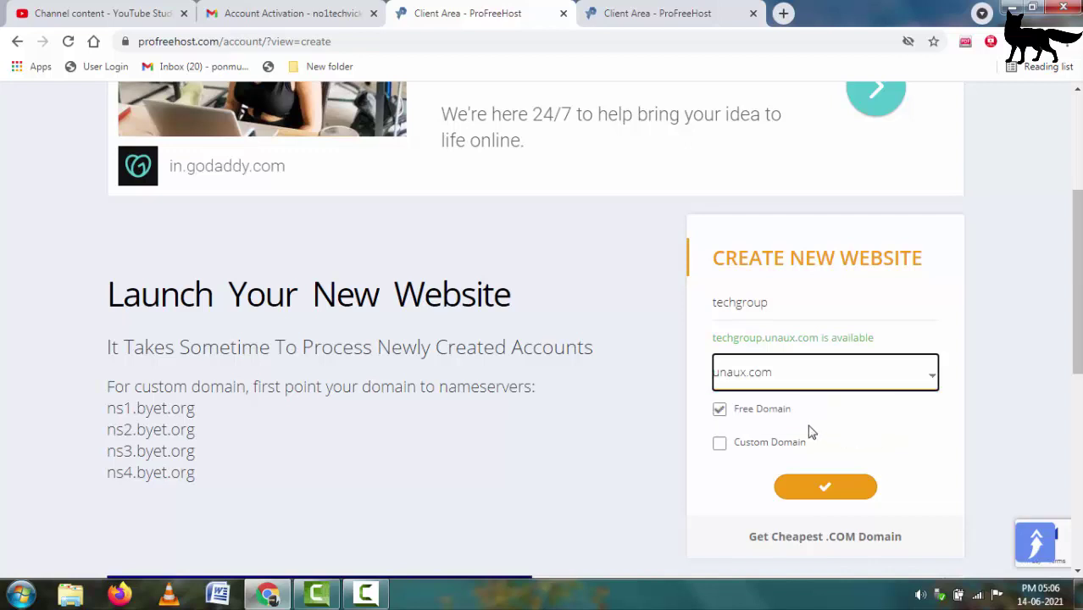
pyautogui.click(826, 491)
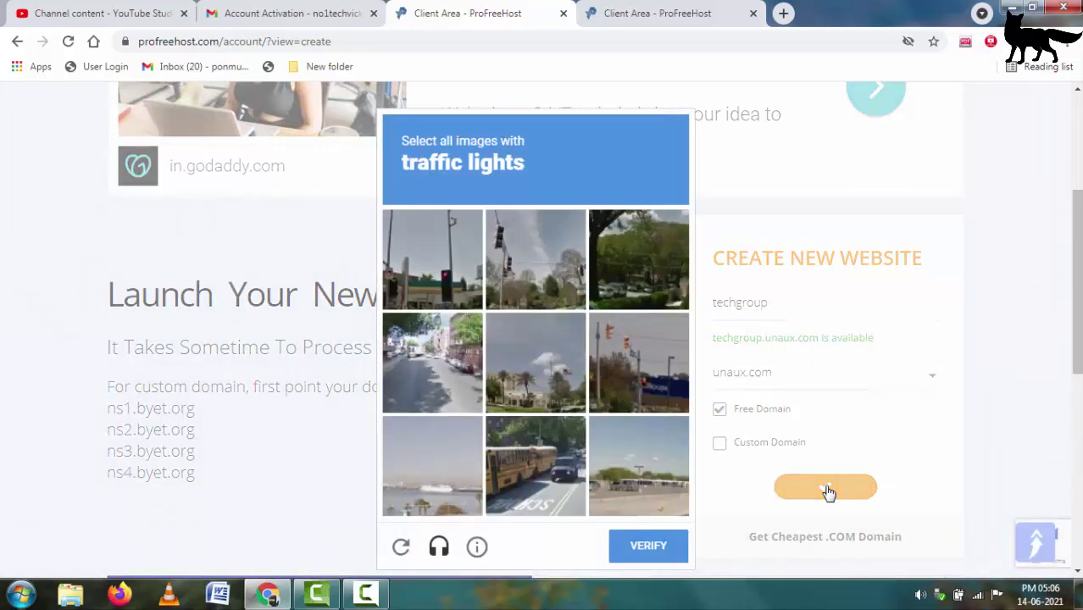
# Step: Solve the traffic-light reCAPTCHA and verify to finish creating the account
pyautogui.click(443, 269)
pyautogui.click(513, 269)
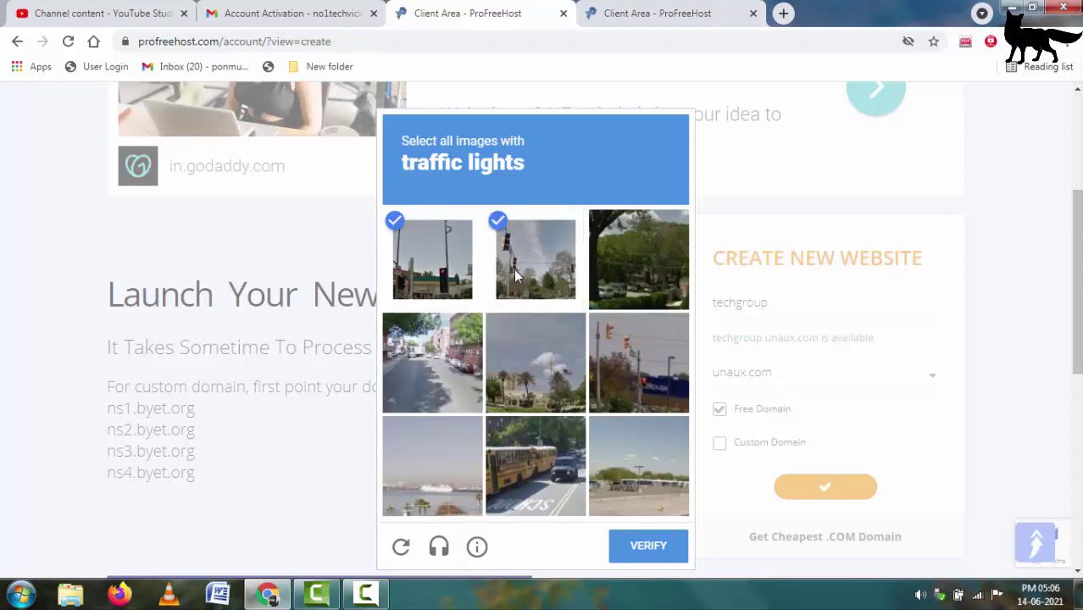
pyautogui.click(605, 347)
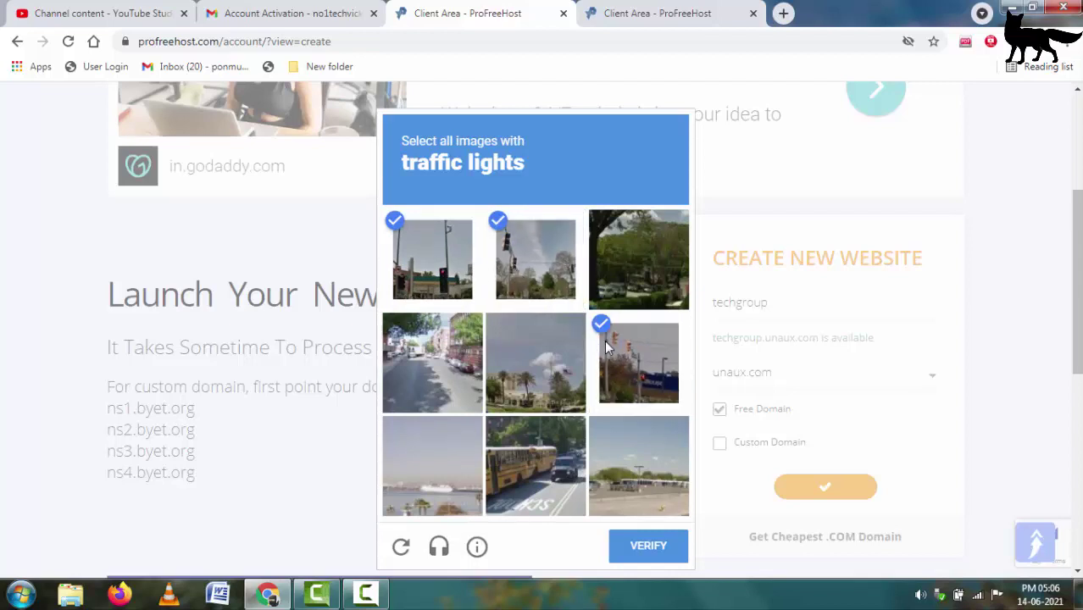
pyautogui.click(645, 549)
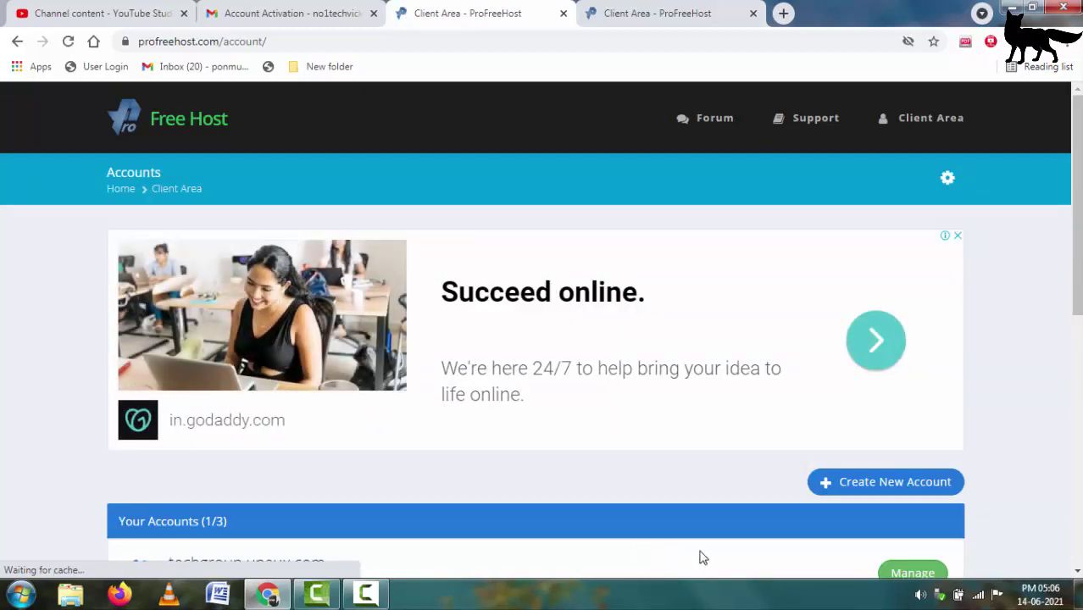
# Step: Open Manage for techgroup.unaux.com and review its Overview details
pyautogui.scroll(-2, 542, 330)
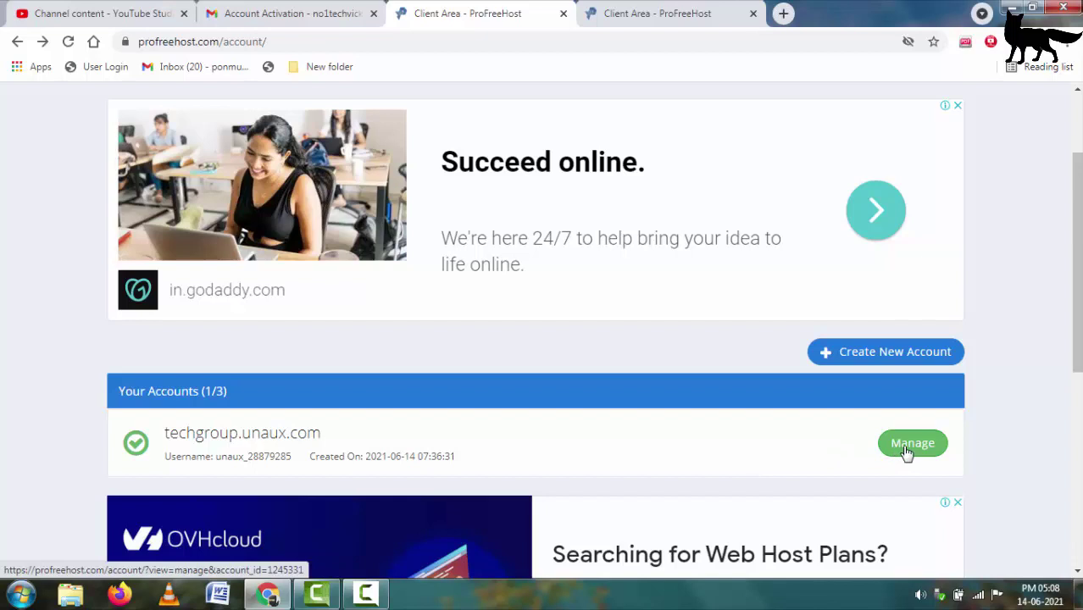
pyautogui.click(906, 450)
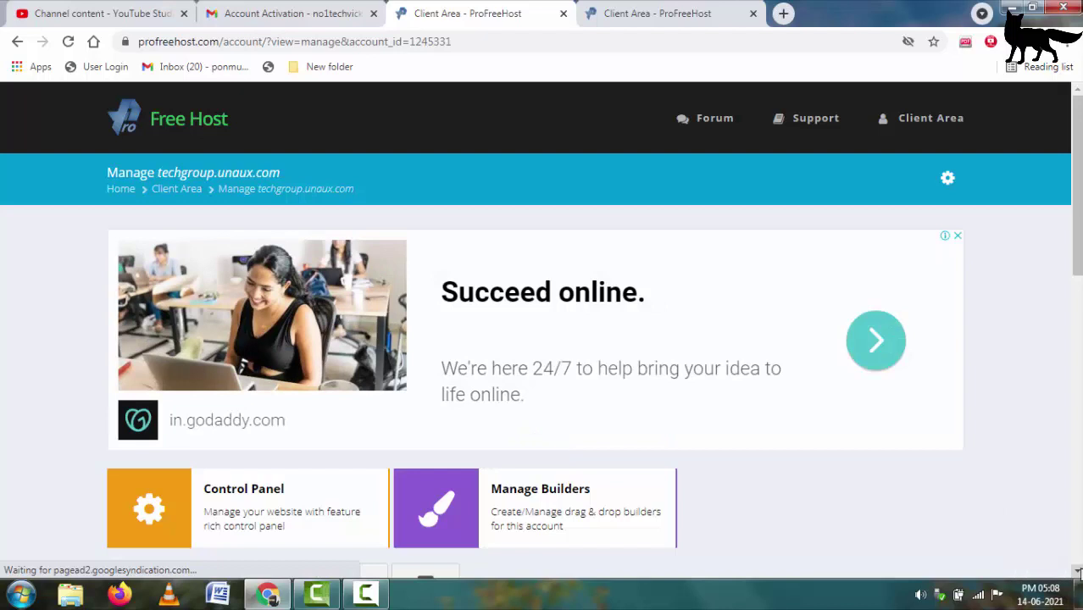
pyautogui.scroll(-3, 1077, 572)
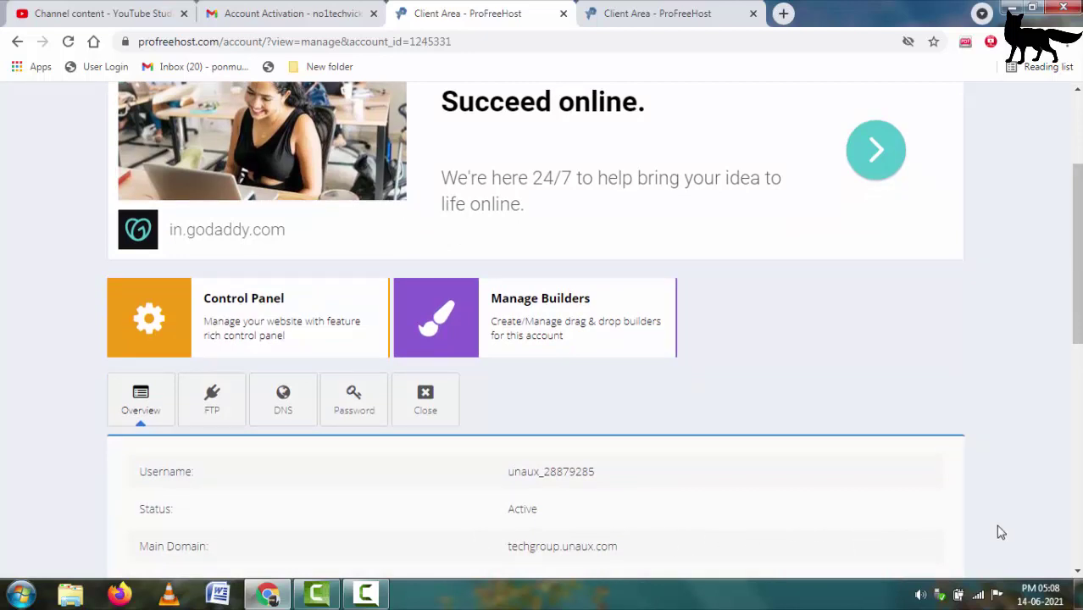
pyautogui.click(1078, 573)
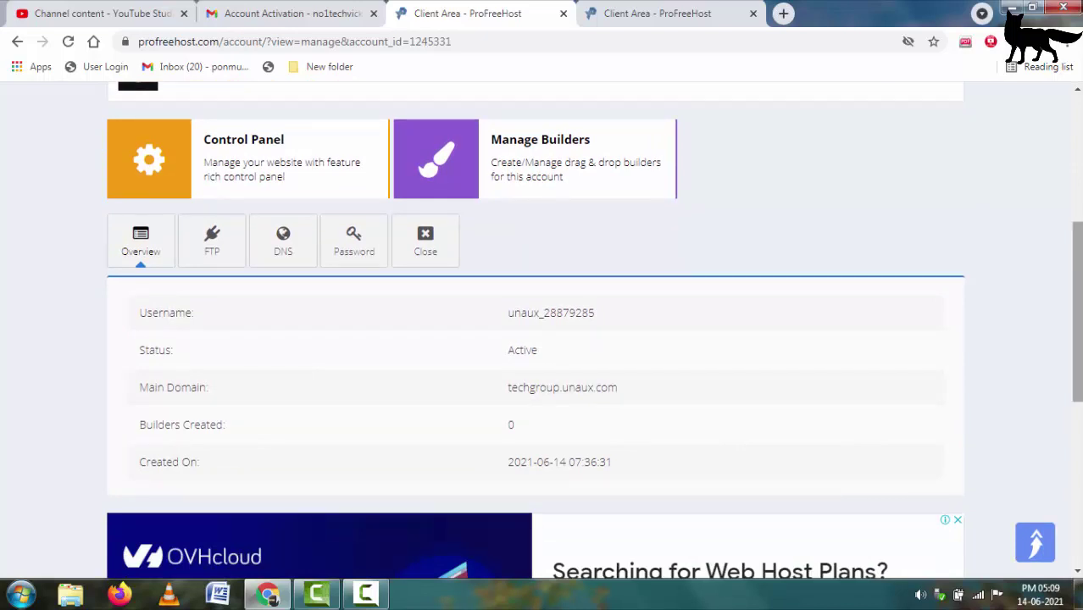
pyautogui.scroll(4, 542, 331)
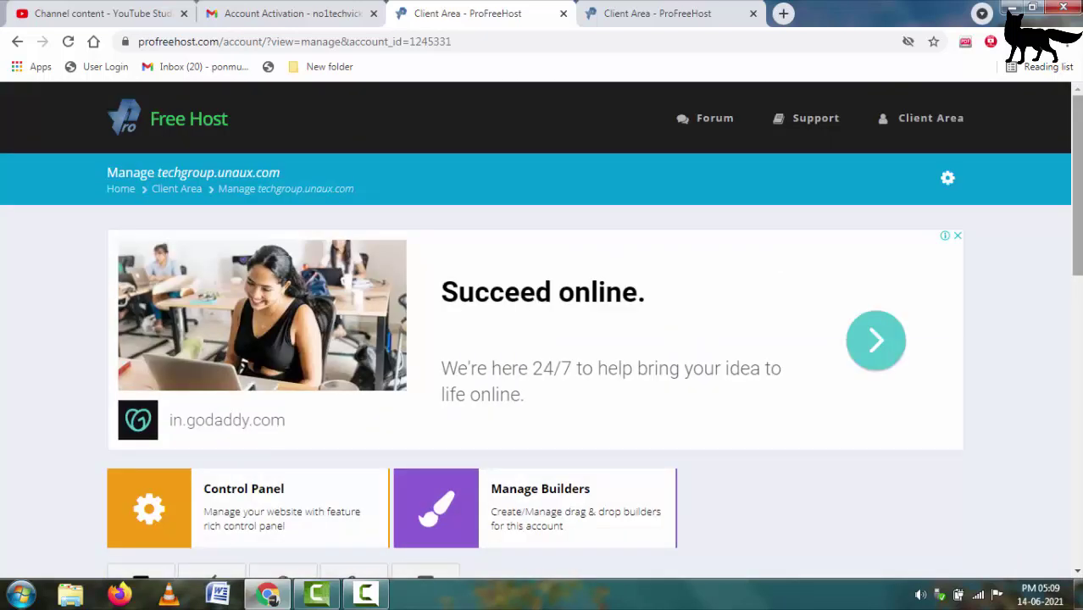
# Step: Open the Control Panel and accept the Important Notice with I Approve
pyautogui.click(307, 501)
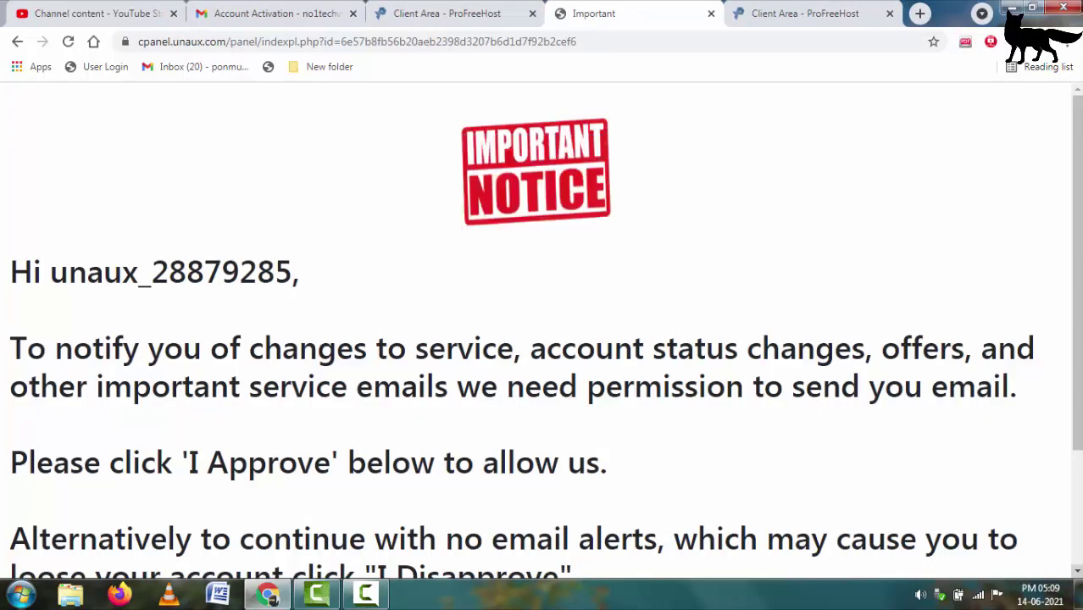
pyautogui.scroll(-1, 1076, 573)
pyautogui.scroll(-1, 542, 339)
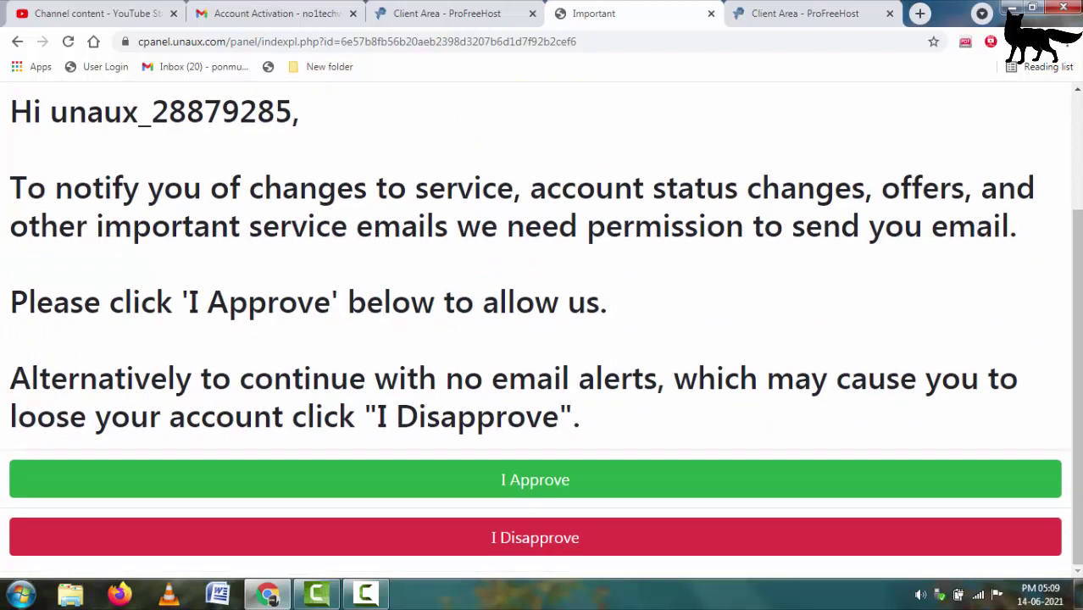
pyautogui.click(534, 480)
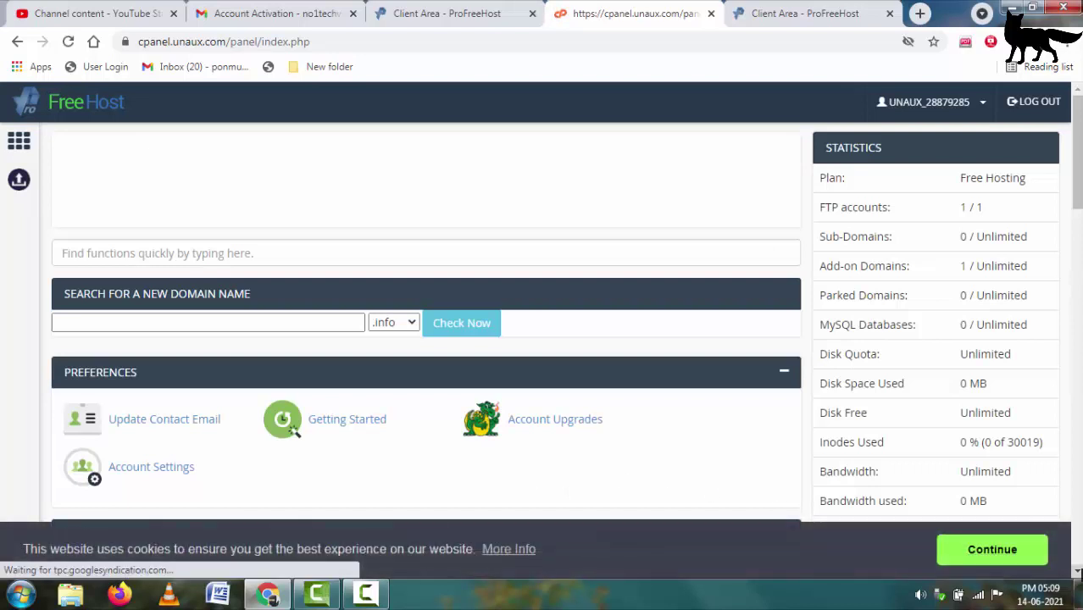
# Step: Launch Softaculous Apps Installer from the cPanel Software section
pyautogui.scroll(-3, 427, 339)
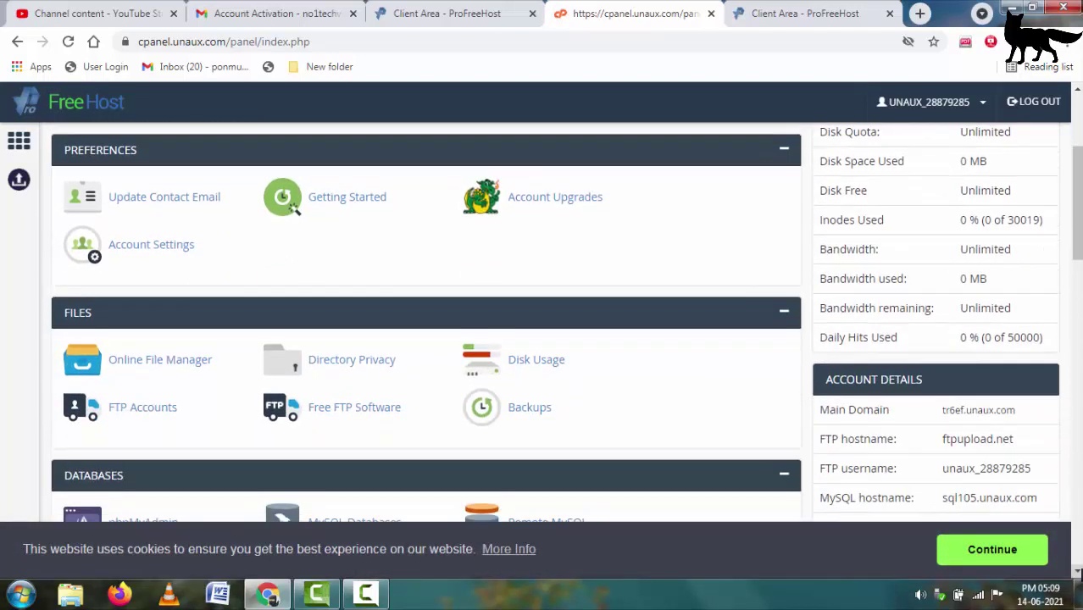
pyautogui.scroll(-1, 426, 339)
pyautogui.scroll(-2, 426, 339)
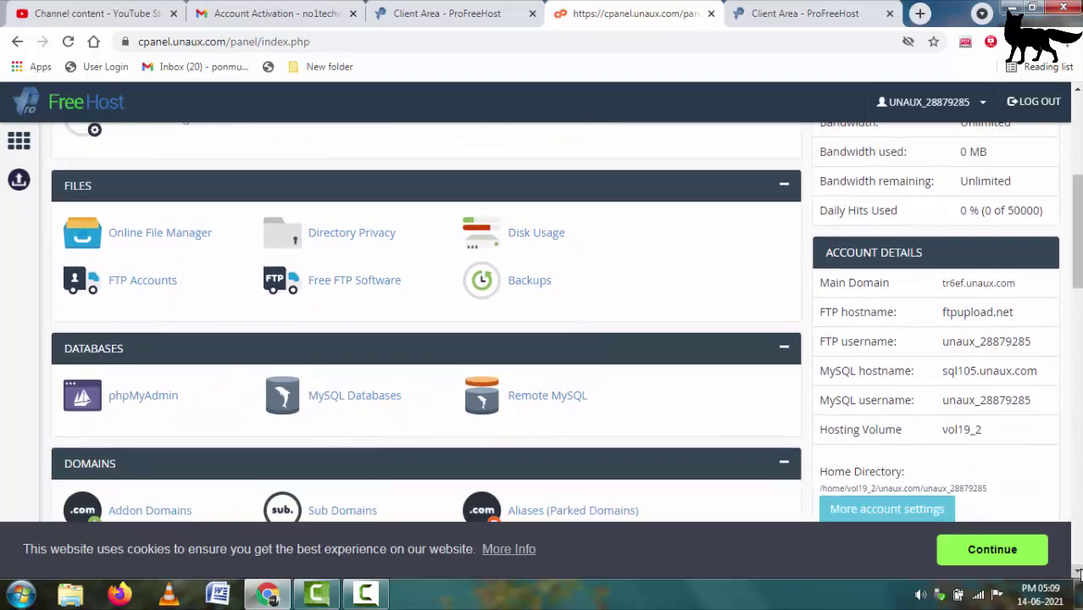
pyautogui.scroll(-4, 1077, 572)
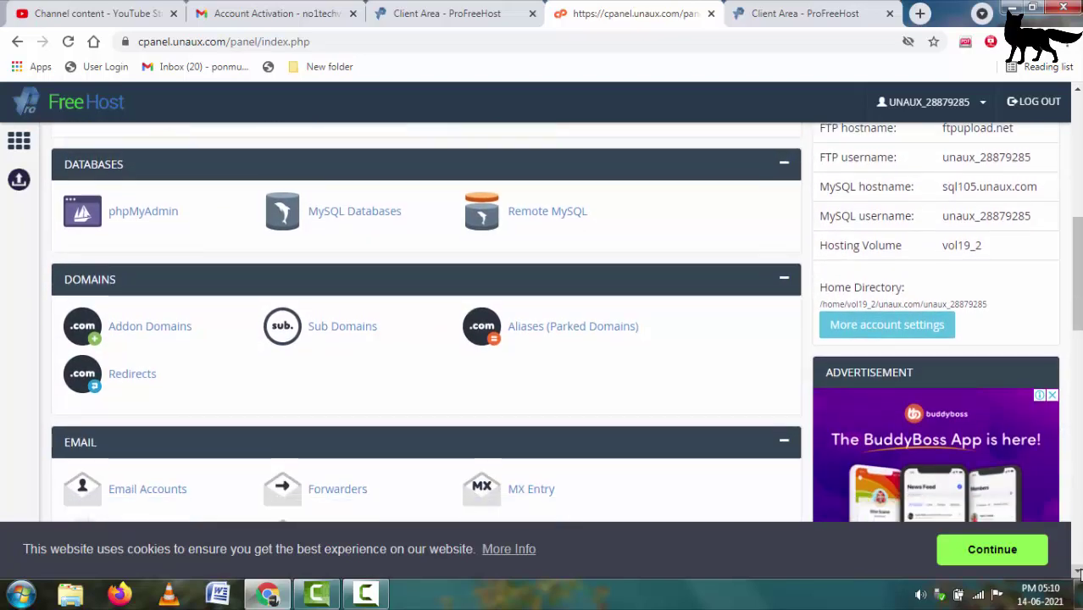
pyautogui.scroll(-5, 1077, 573)
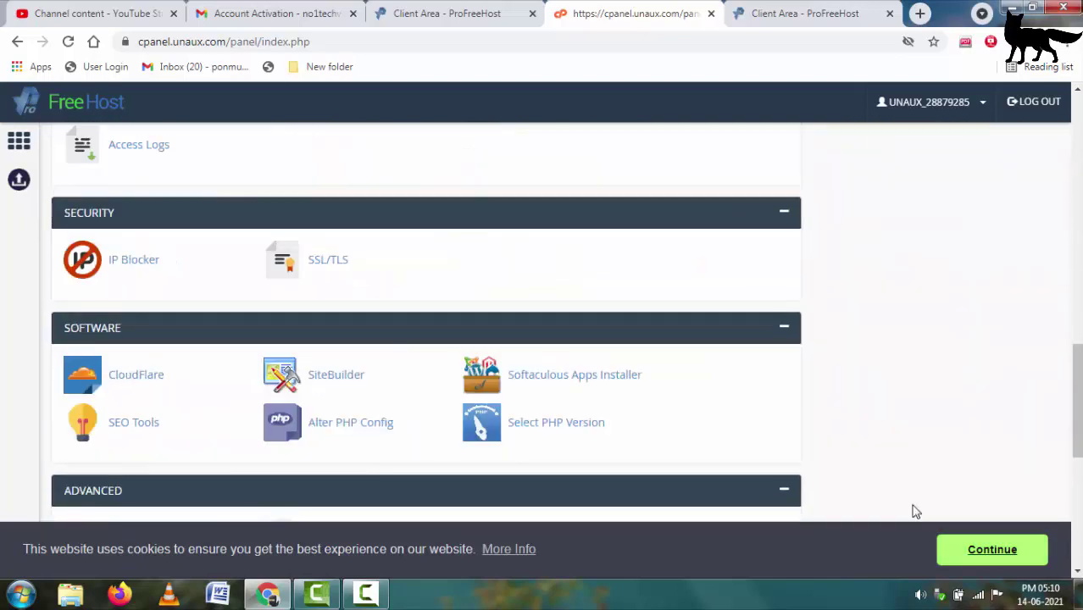
pyautogui.click(600, 384)
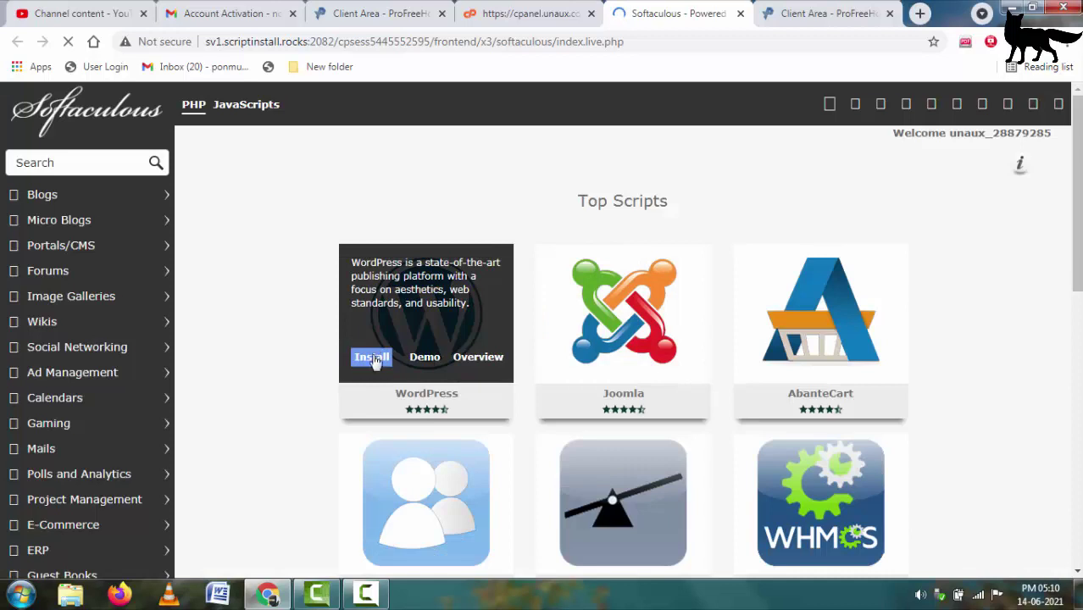
# Step: Start a WordPress install and set its Site Name to 'TECH GROUP'
pyautogui.click(376, 362)
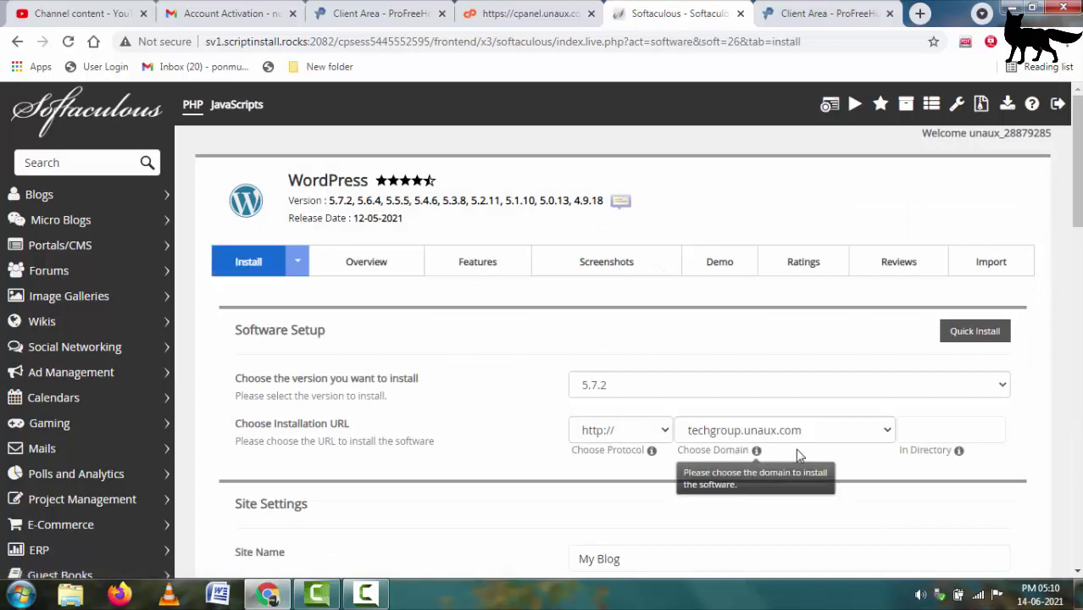
pyautogui.click(1077, 573)
pyautogui.scroll(-3, 1077, 573)
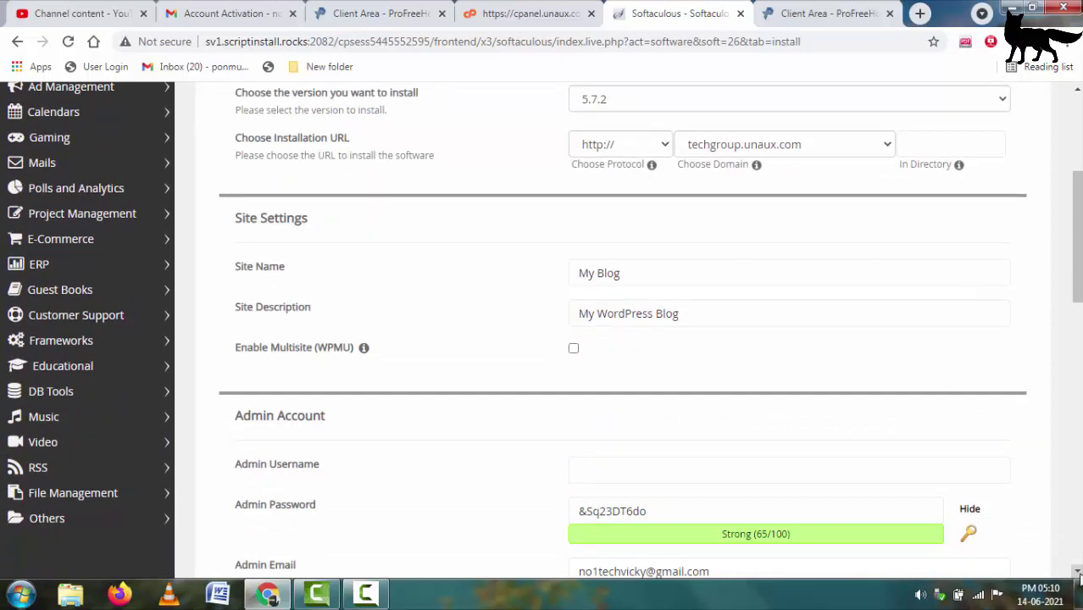
pyautogui.click(1077, 573)
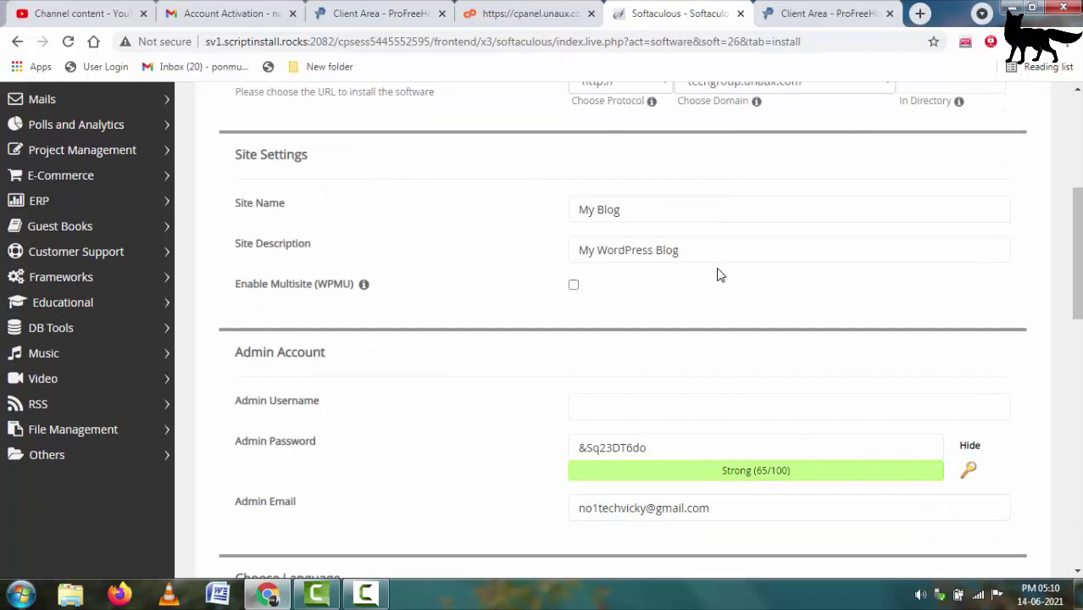
pyautogui.click(665, 210)
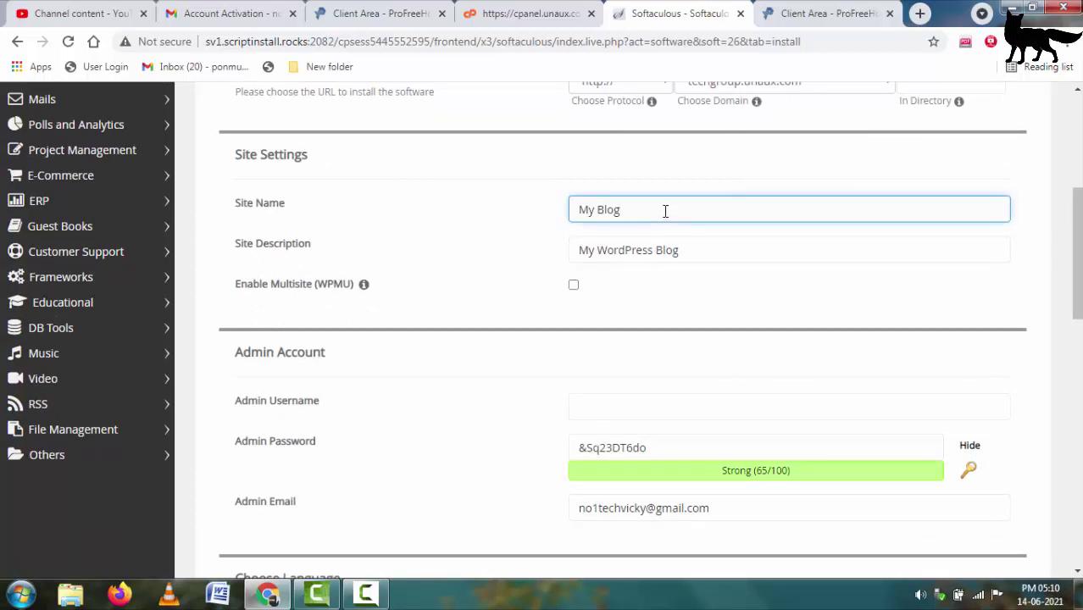
pyautogui.press('BackSpace')
pyautogui.press('BackSpace')
pyautogui.press('BackSpace')
pyautogui.press('BackSpace')
pyautogui.press('BackSpace')
pyautogui.press('BackSpace')
pyautogui.write('TECH GROUP')
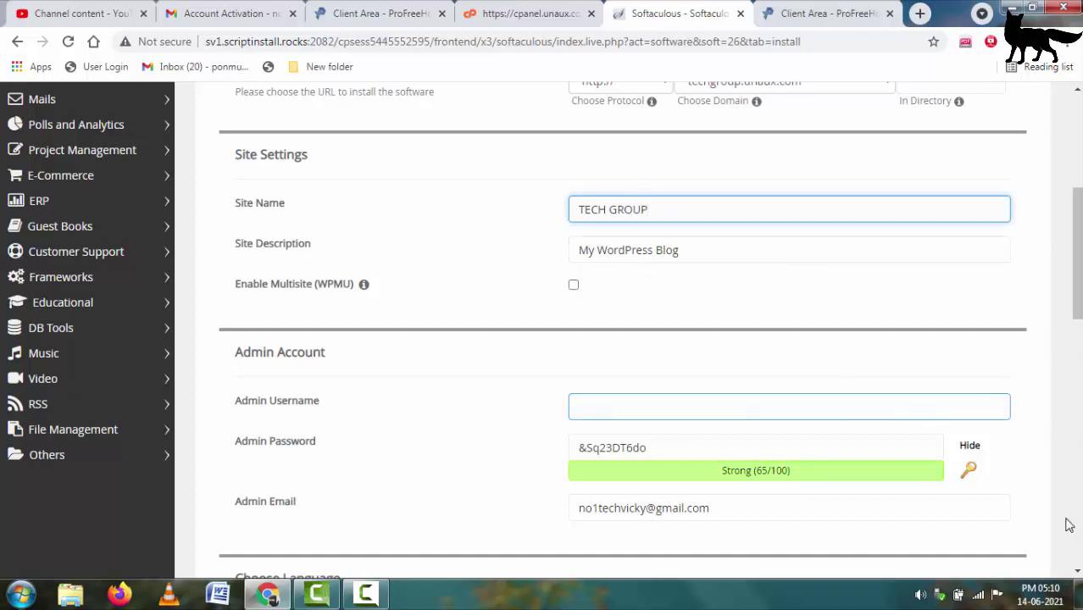
# Step: Enter the admin username and a new admin password, then run the installation
pyautogui.scroll(-2, 1077, 575)
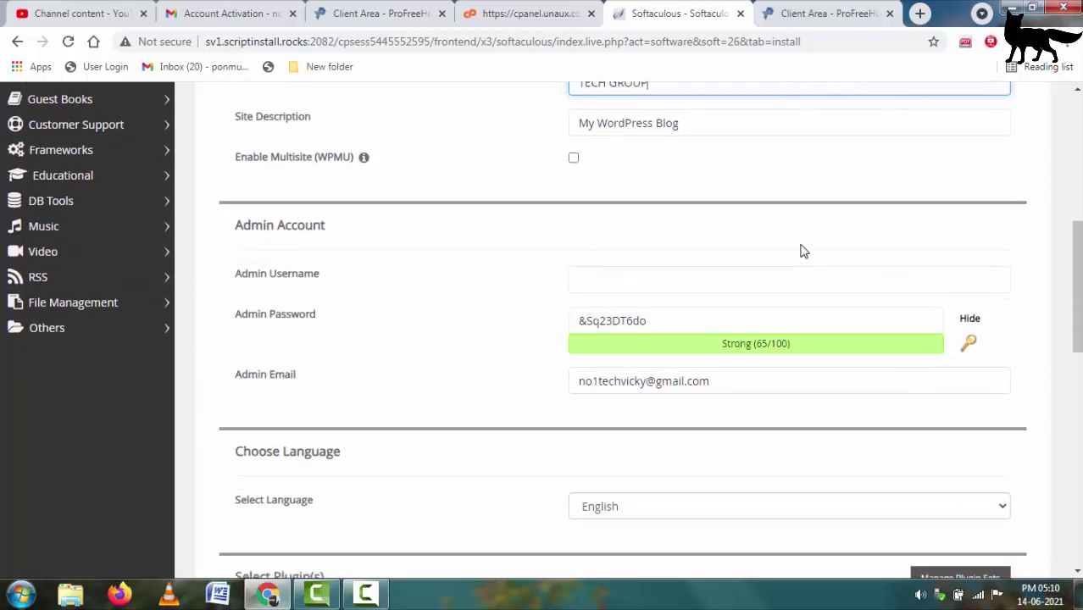
pyautogui.click(801, 277)
pyautogui.write('v')
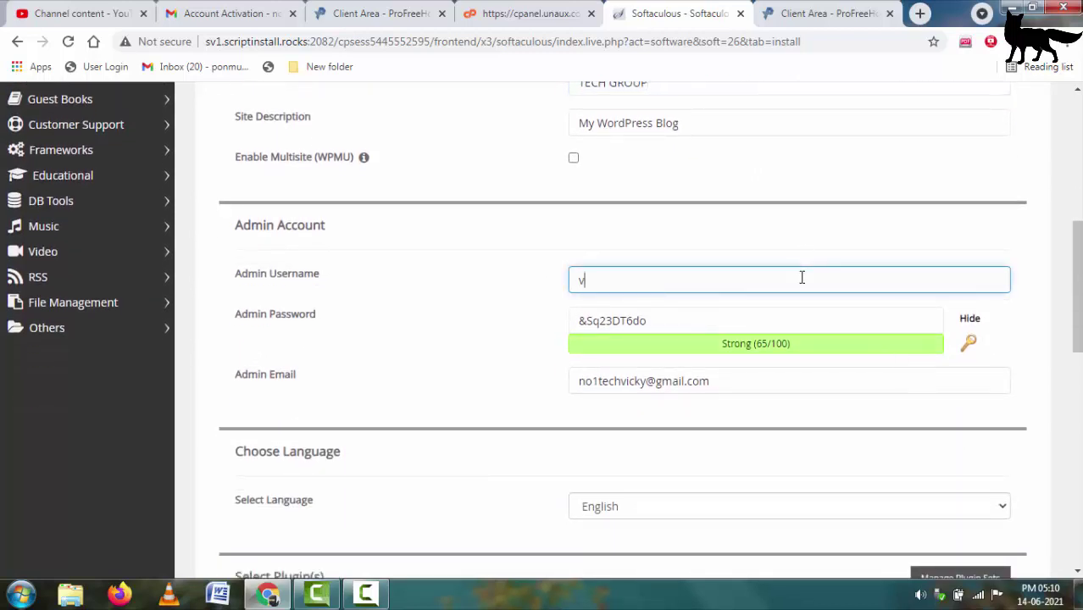
pyautogui.write('icky')
pyautogui.click(771, 315)
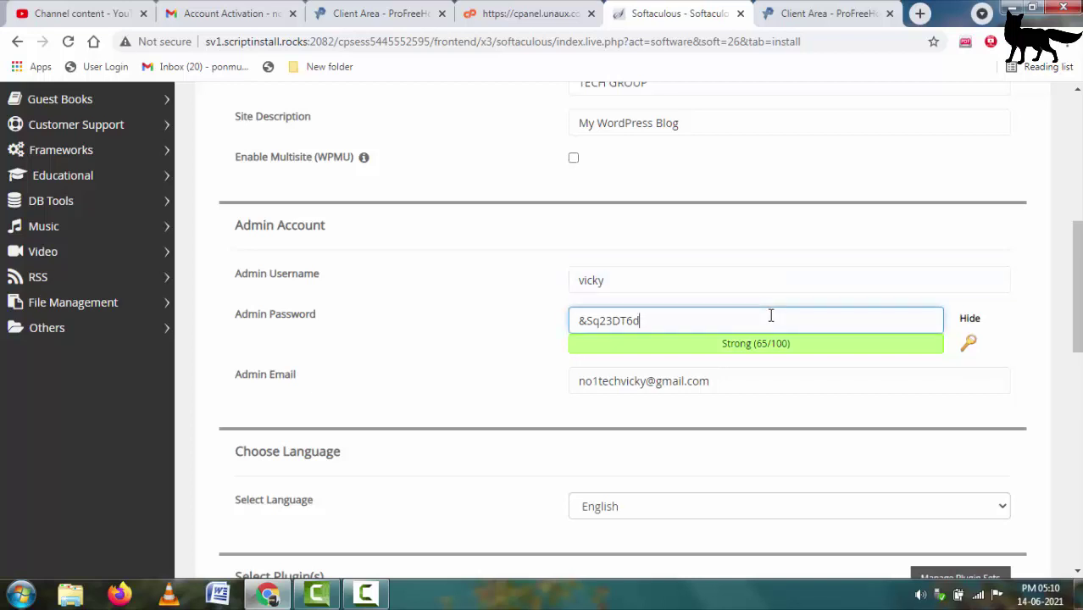
pyautogui.press('BackSpace')
pyautogui.press('BackSpace')
pyautogui.press('BackSpace')
pyautogui.press('BackSpace')
pyautogui.press('BackSpace')
pyautogui.press('BackSpace')
pyautogui.press('BackSpace')
pyautogui.press('BackSpace')
pyautogui.press('BackSpace')
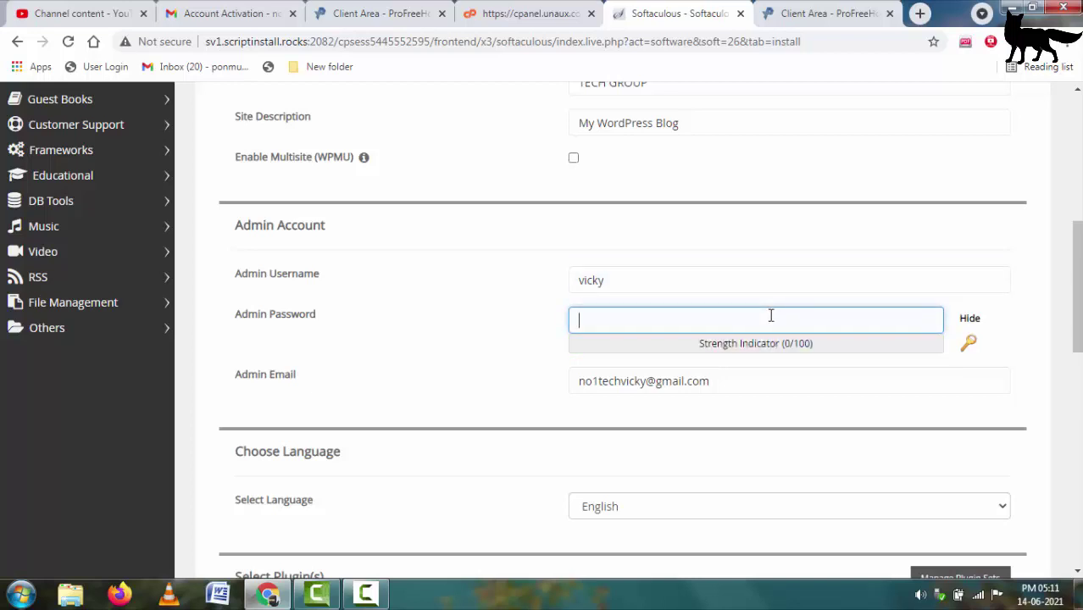
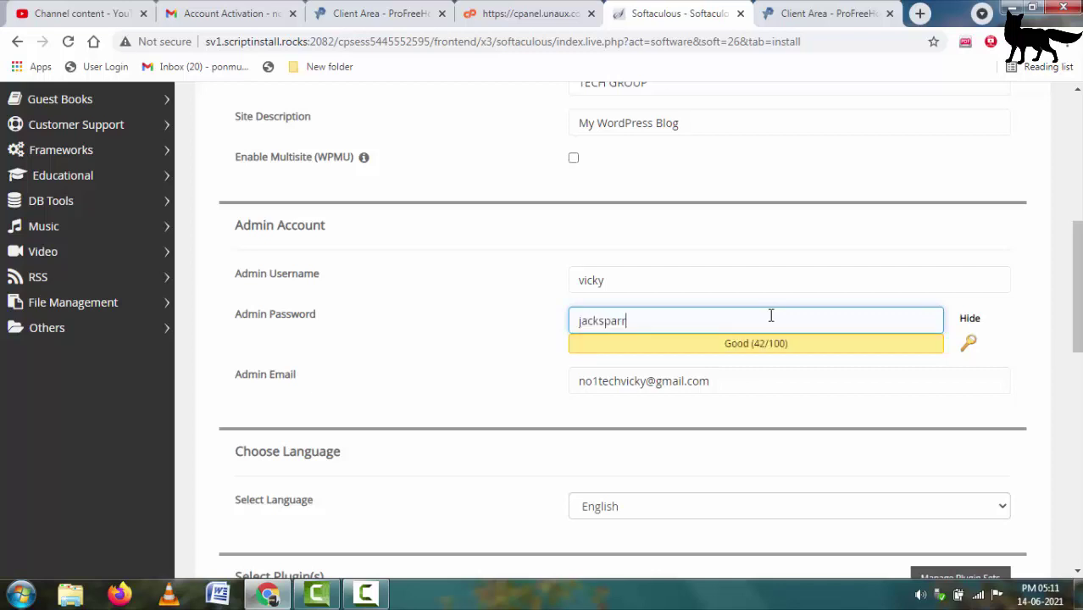
pyautogui.scroll(-4, 1077, 573)
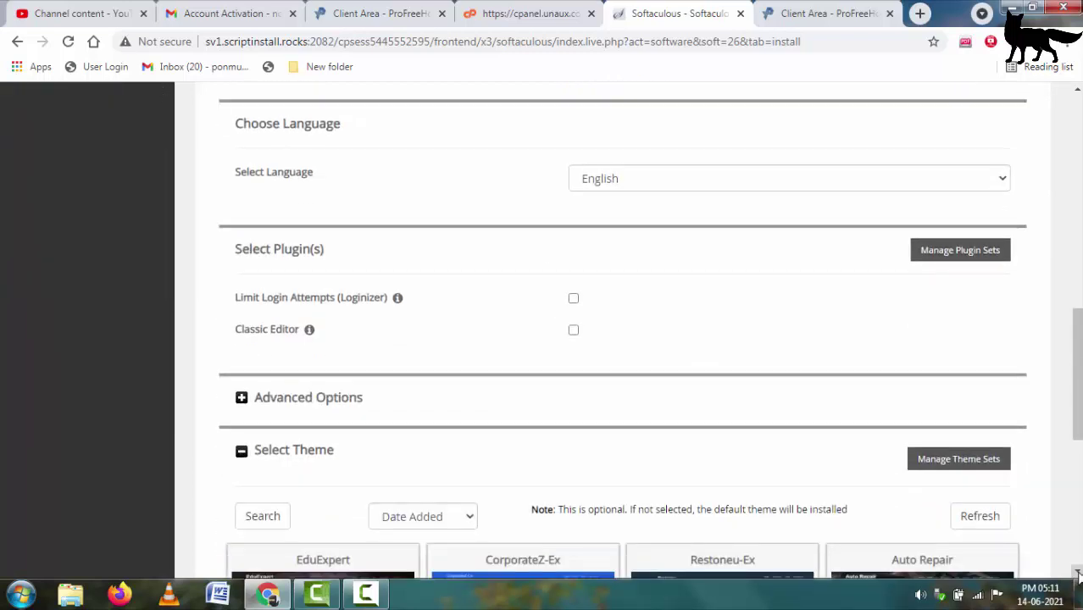
pyautogui.scroll(-1, 1077, 574)
pyautogui.scroll(-5, 1078, 573)
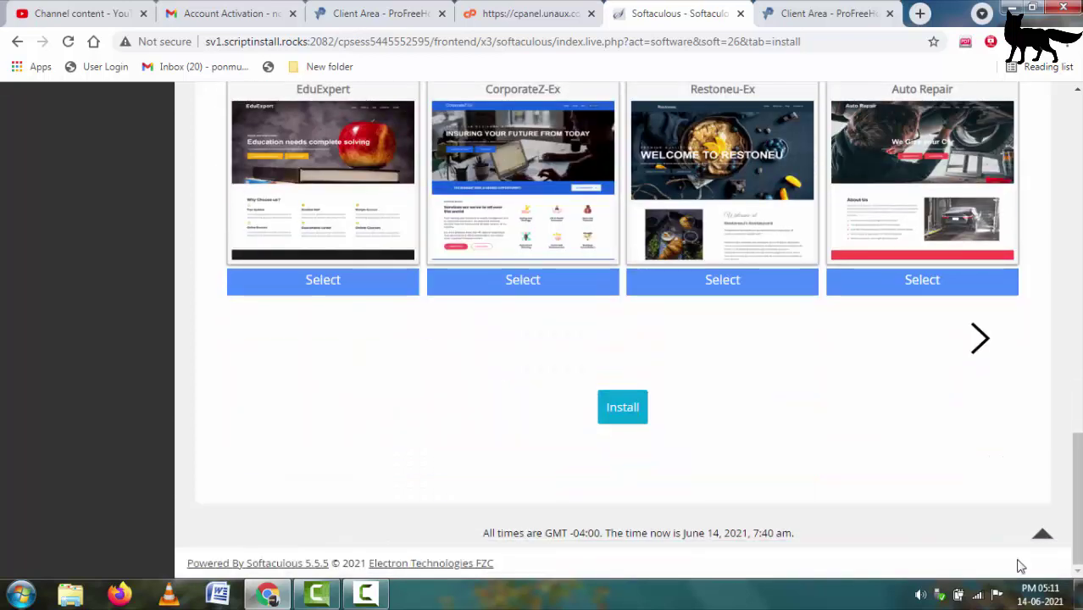
pyautogui.click(621, 407)
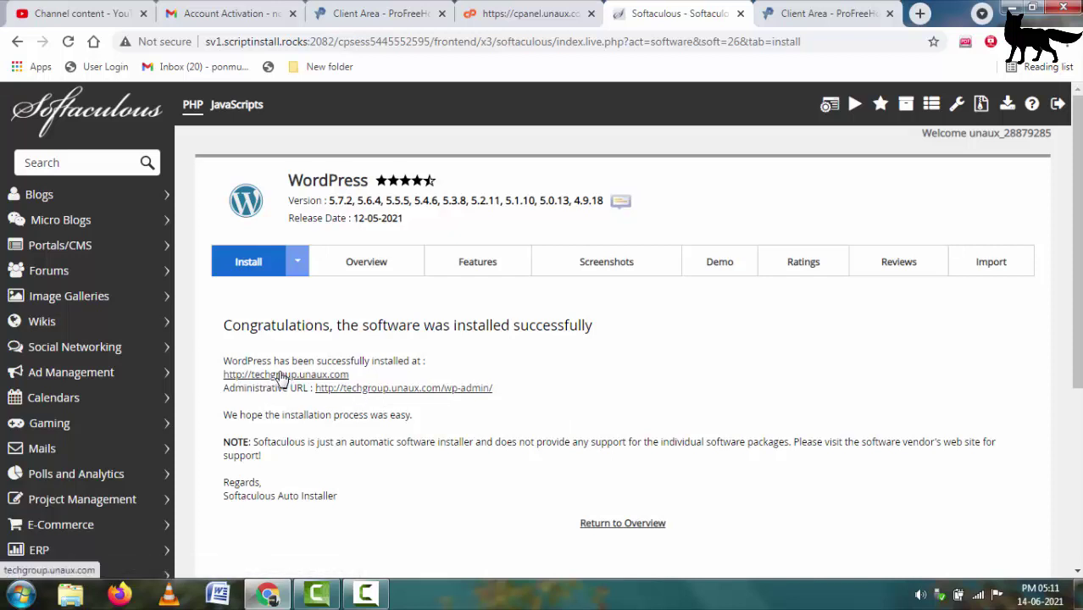
# Step: Open the installed techgroup.unaux.com site in a new tab from the success page
pyautogui.click(272, 376)
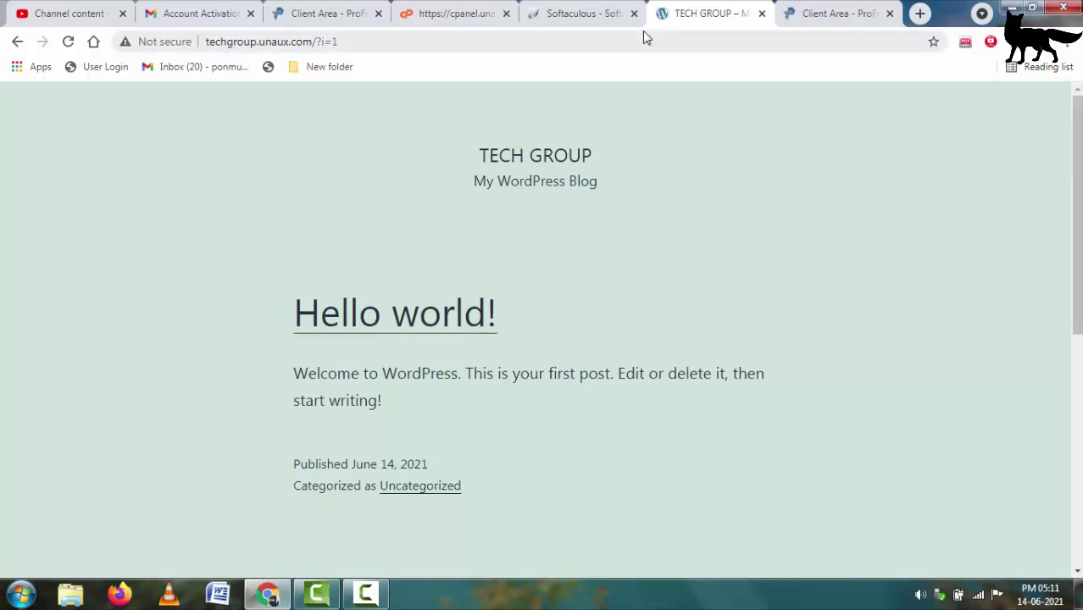
pyautogui.click(593, 14)
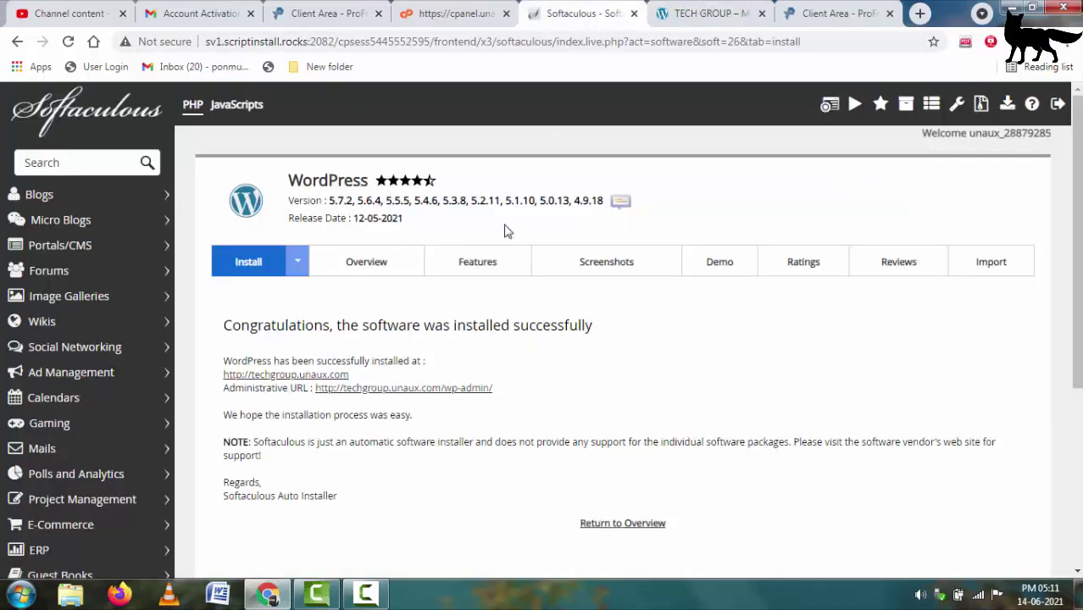
pyautogui.click(291, 378)
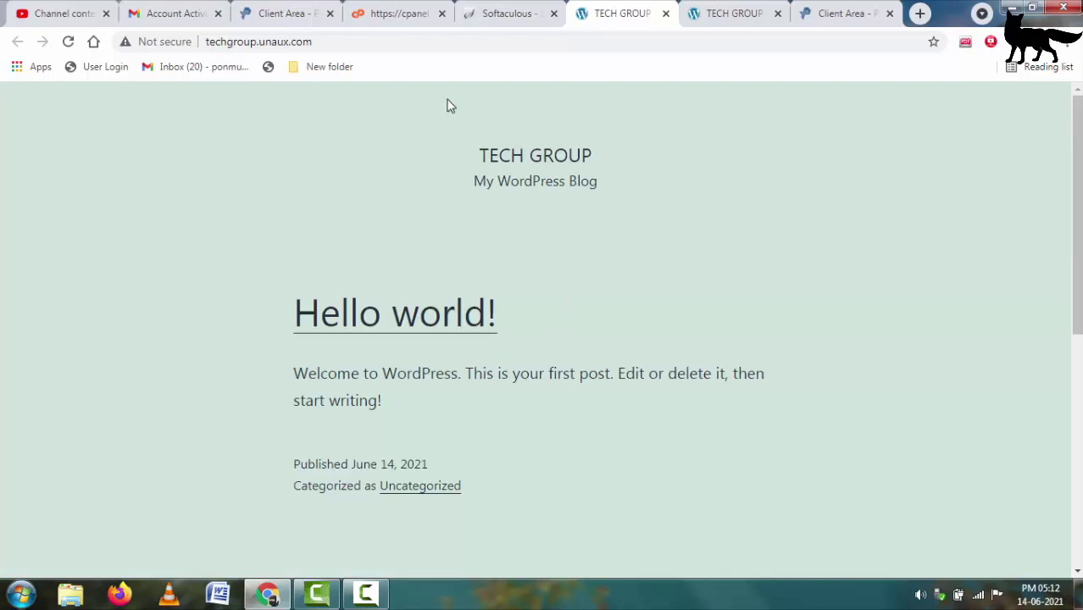
# Step: Load the site's /wp-admin login page
pyautogui.click(392, 41)
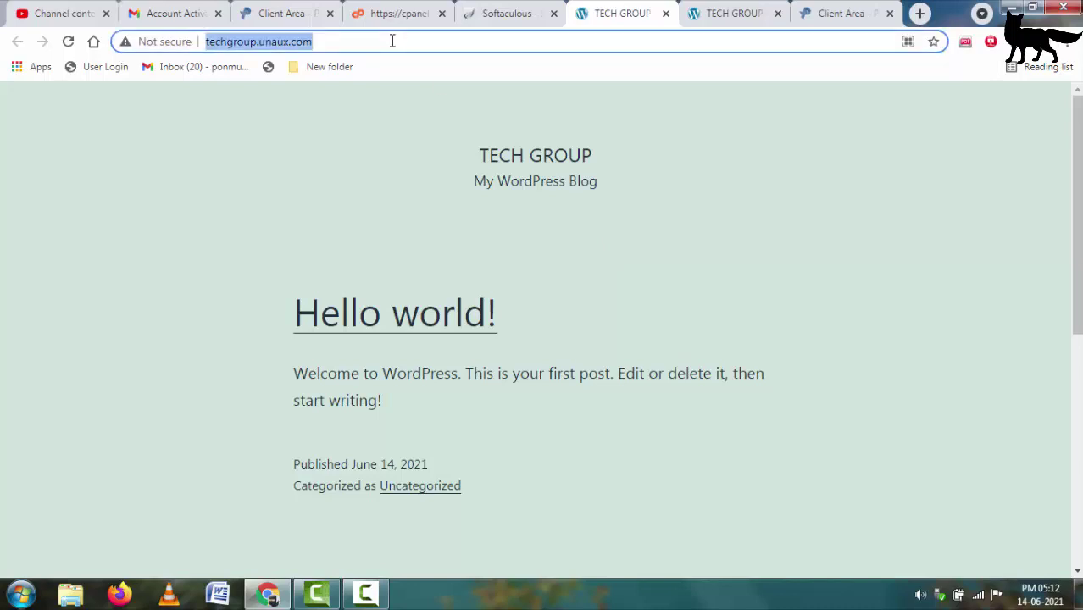
pyautogui.click(392, 40)
pyautogui.write('/')
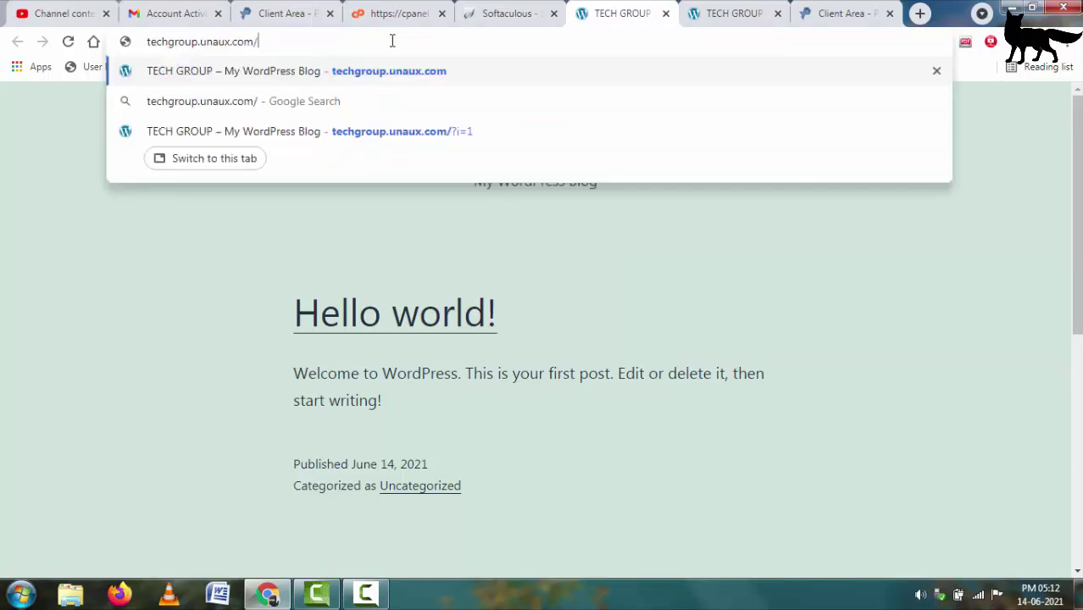
pyautogui.write('w')
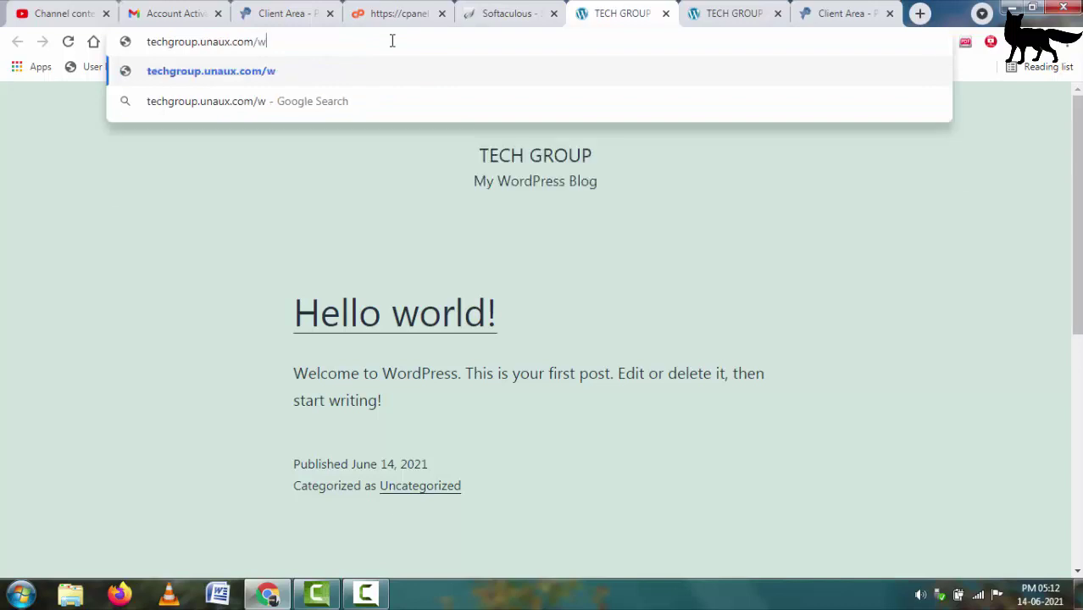
pyautogui.write('p-')
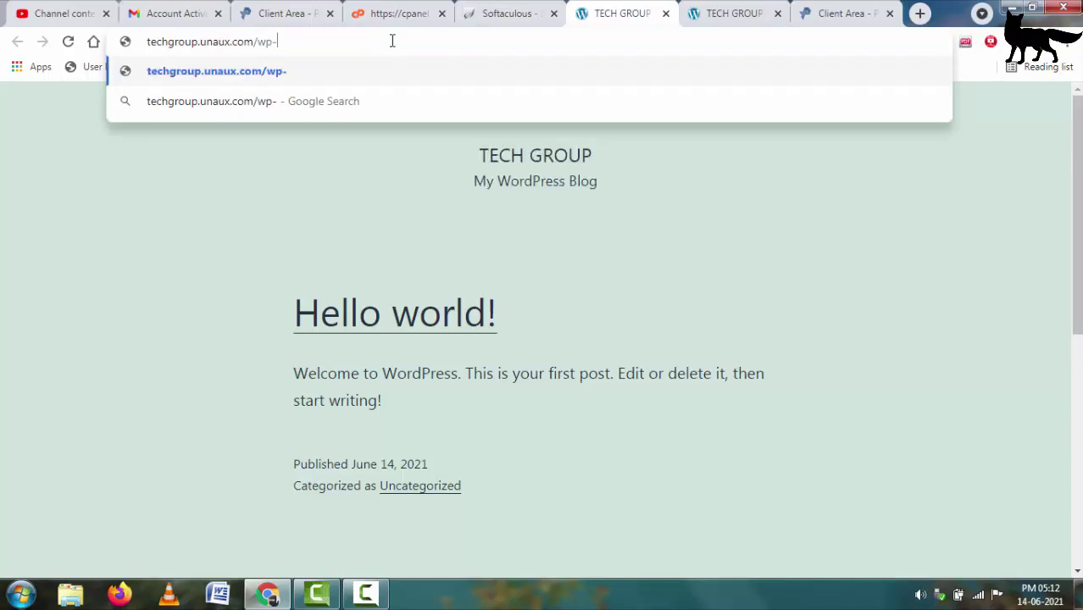
pyautogui.write('admin')
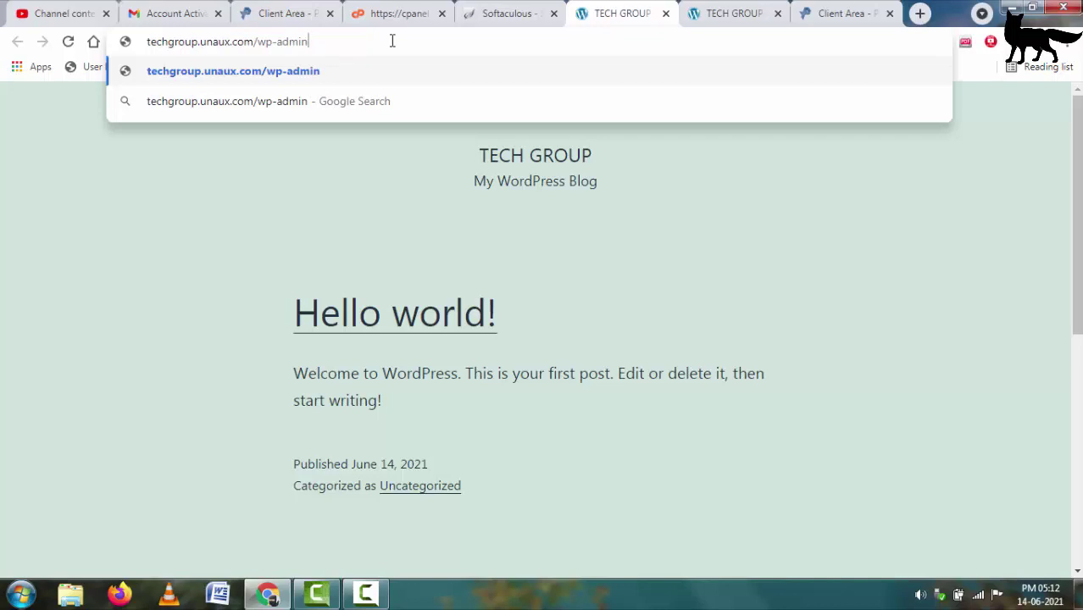
pyautogui.press('Return')
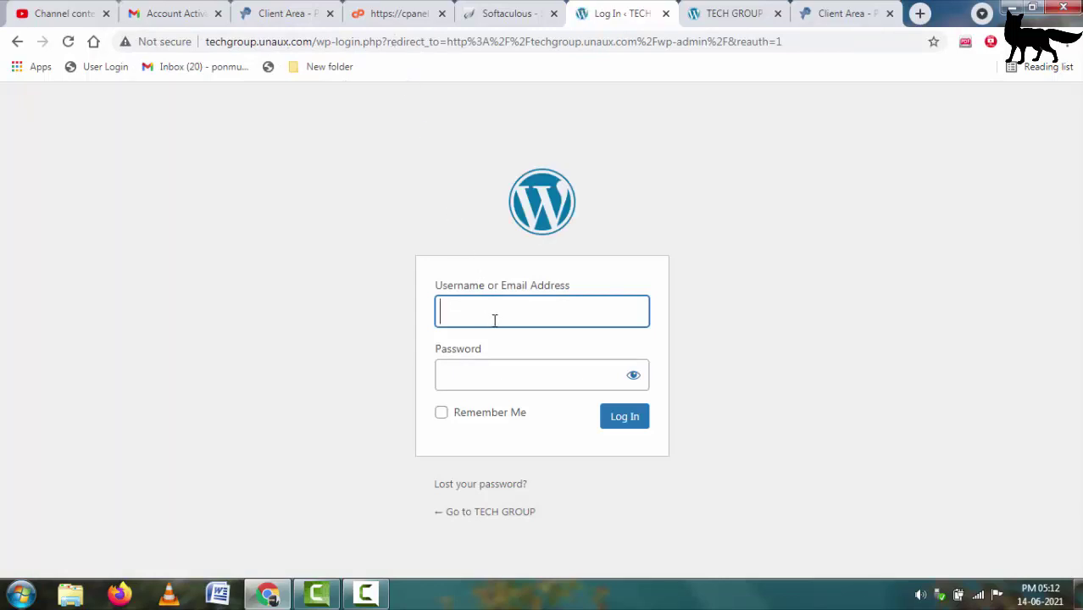
# Step: Log in with the admin username and password
pyautogui.write('vicky')
pyautogui.click(491, 374)
pyautogui.write('•••••')
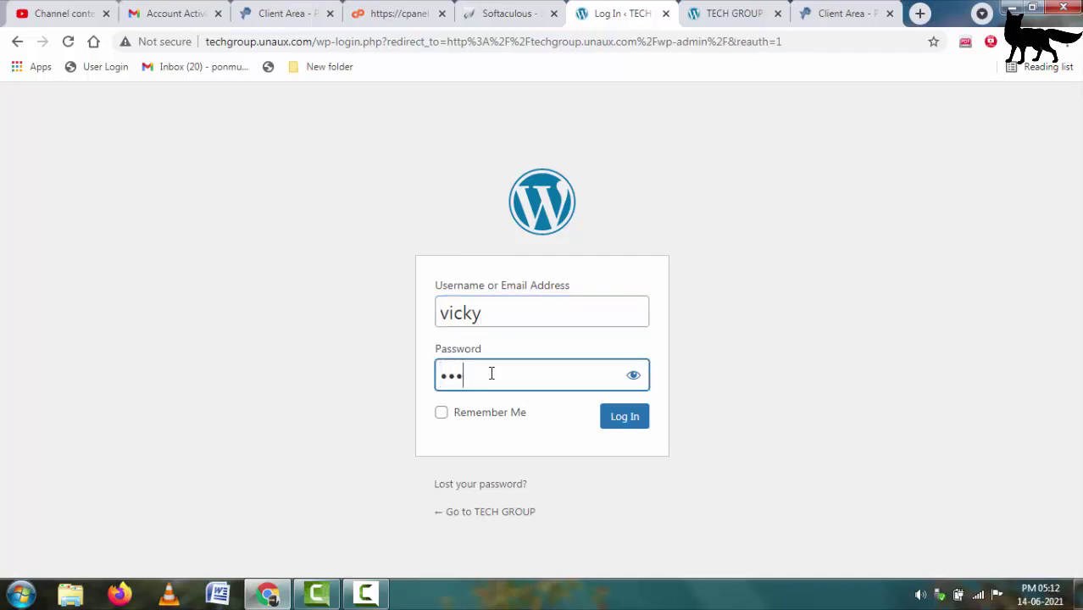
pyautogui.write('•••••••')
pyautogui.click(612, 428)
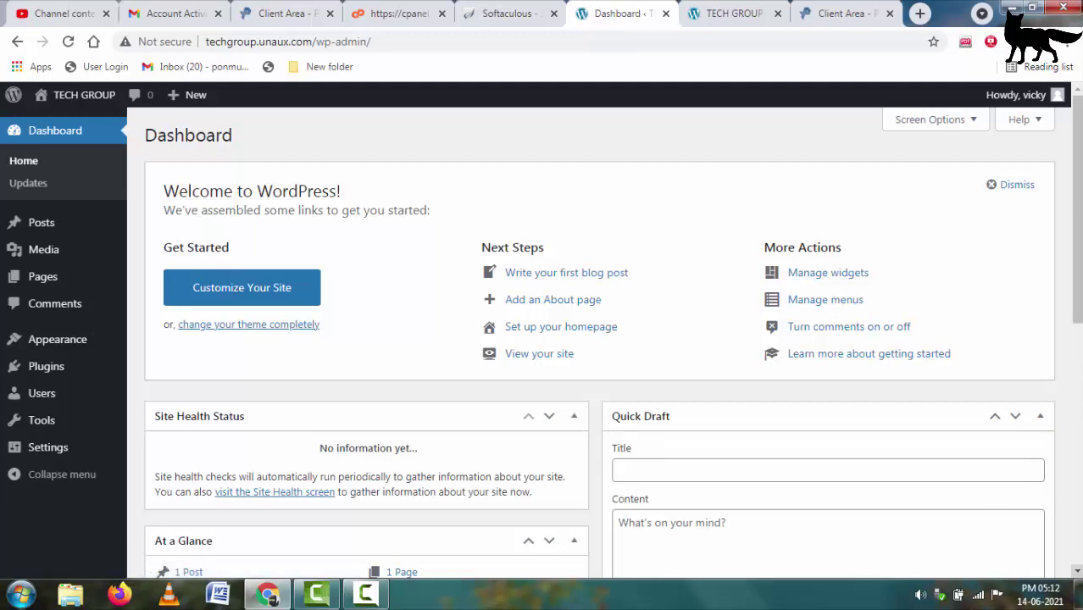
# Step: View the live TECH GROUP blog tab, then return to the Dashboard
pyautogui.scroll(-4, 1077, 573)
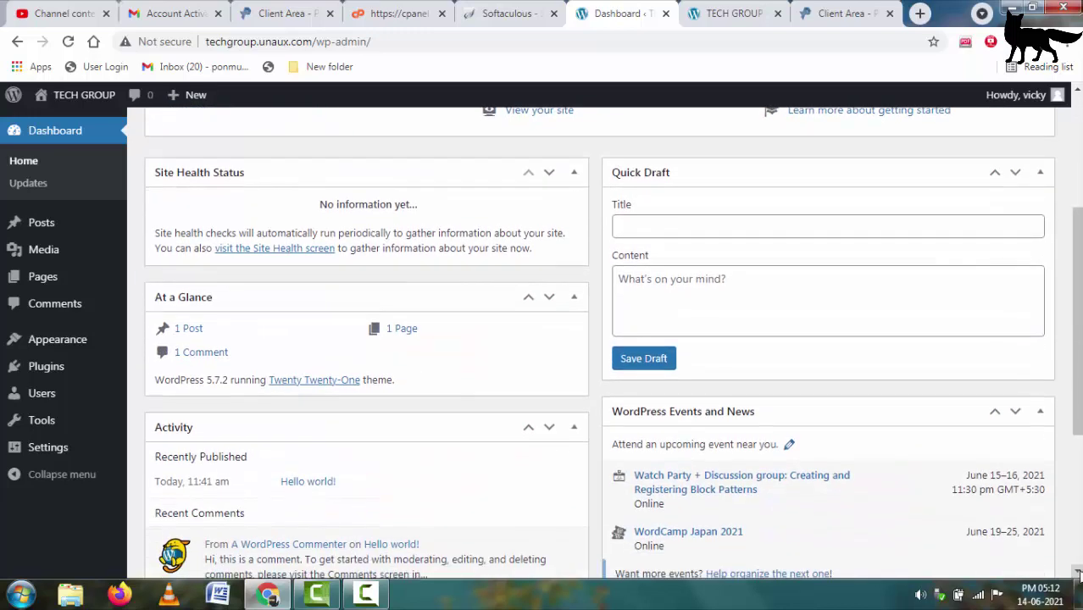
pyautogui.scroll(-3, 1077, 573)
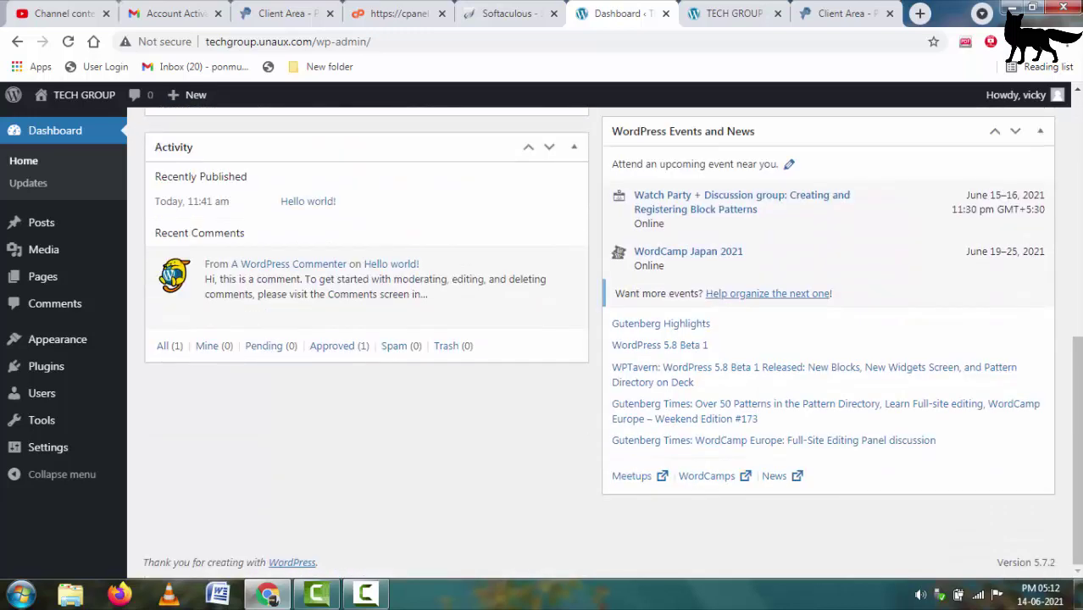
pyautogui.scroll(7, 1080, 138)
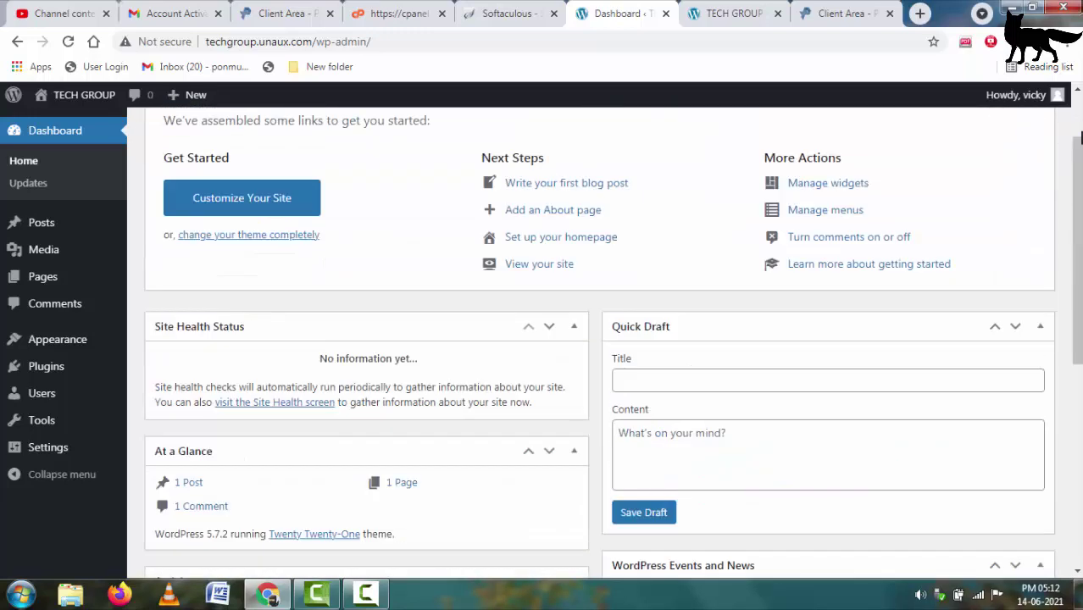
pyautogui.click(737, 15)
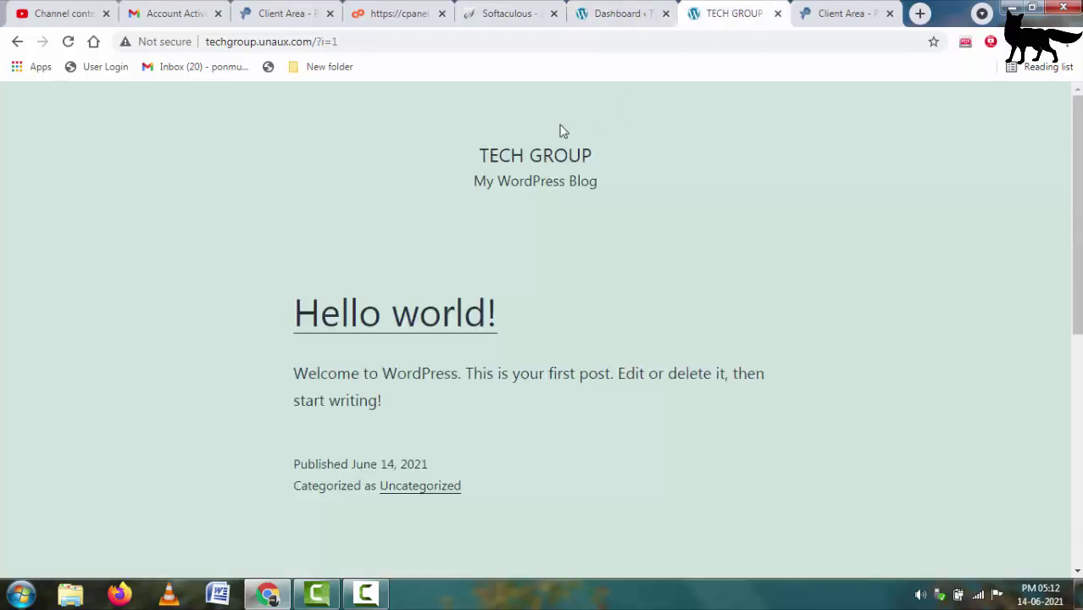
pyautogui.click(604, 17)
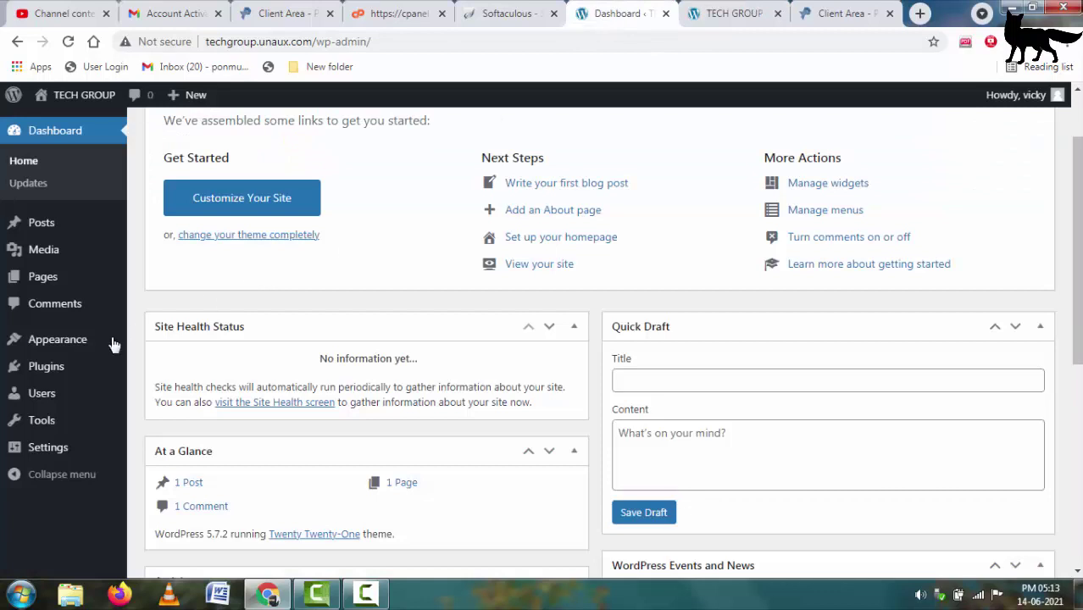
# Step: Go to Appearance > Themes and browse the installed themes
pyautogui.moveTo(94, 344)
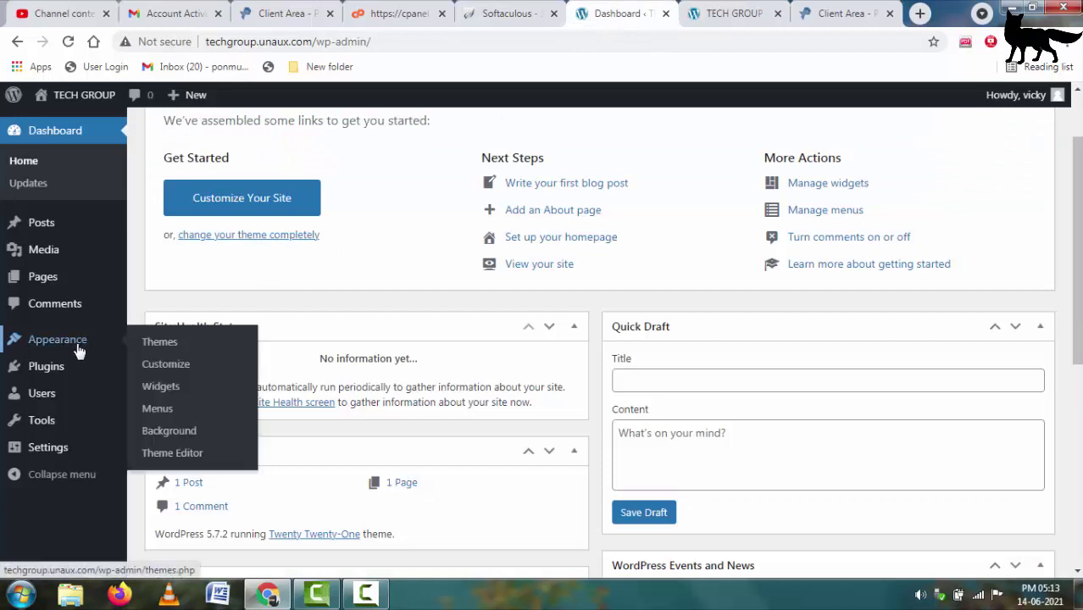
pyautogui.click(159, 344)
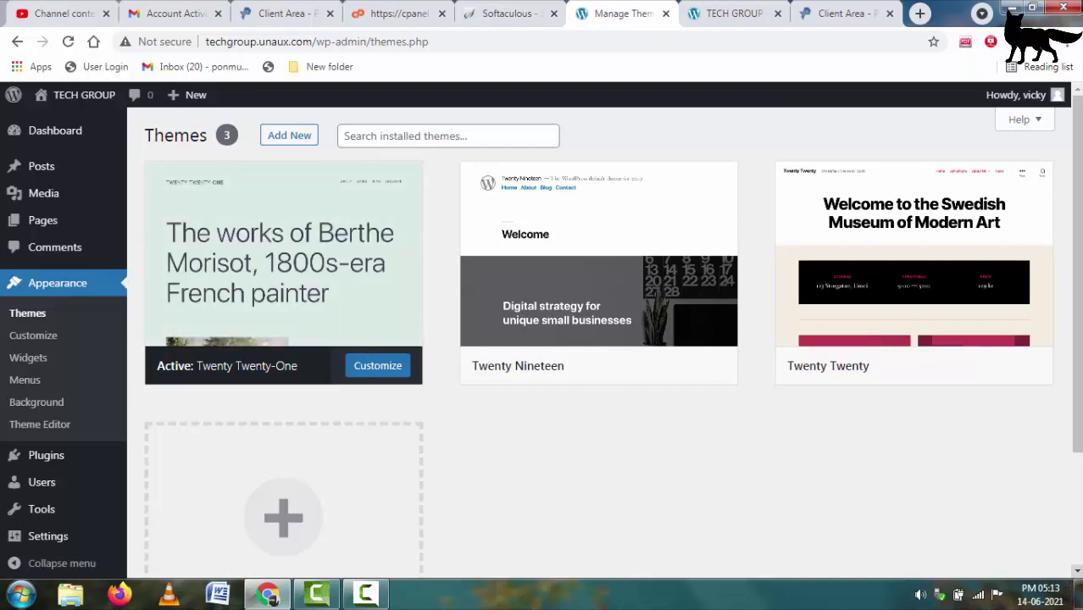
pyautogui.scroll(-2, 1076, 572)
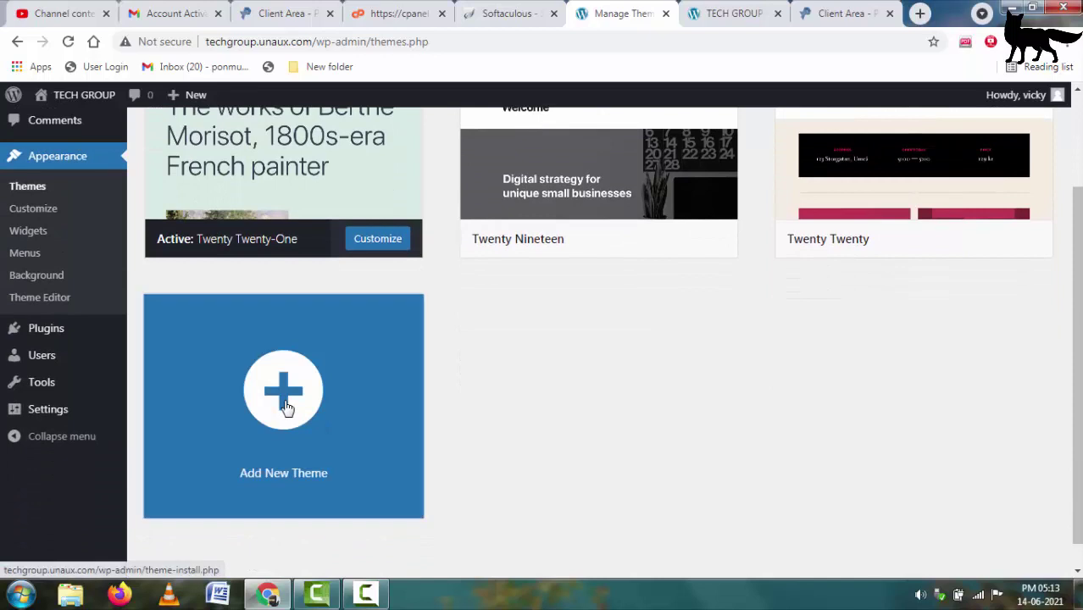
# Step: Search the theme directory for 'astra', then install and activate the Astra theme
pyautogui.click(285, 406)
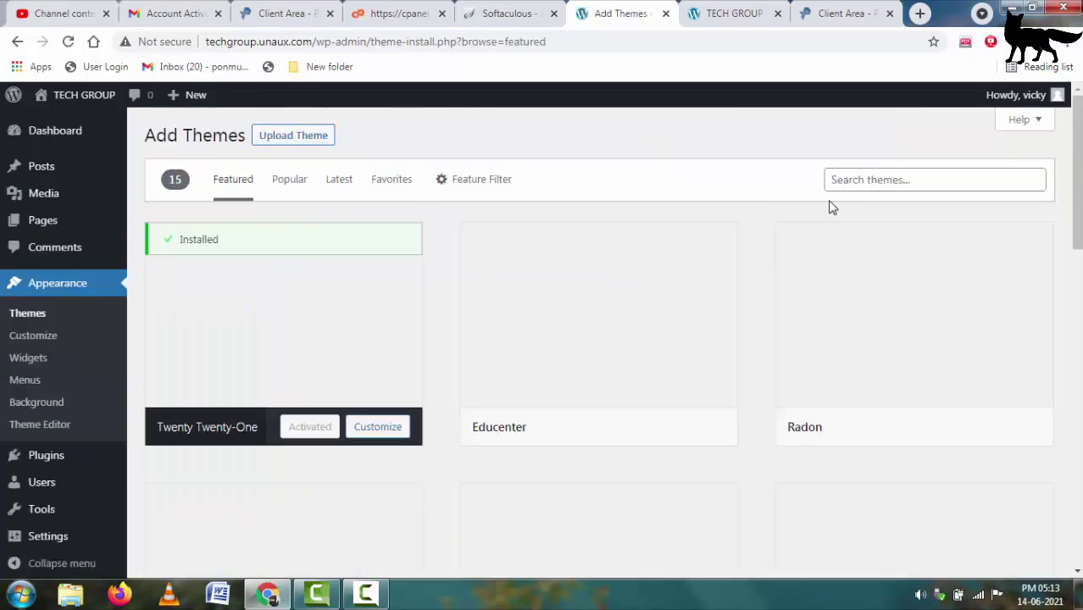
pyautogui.click(873, 183)
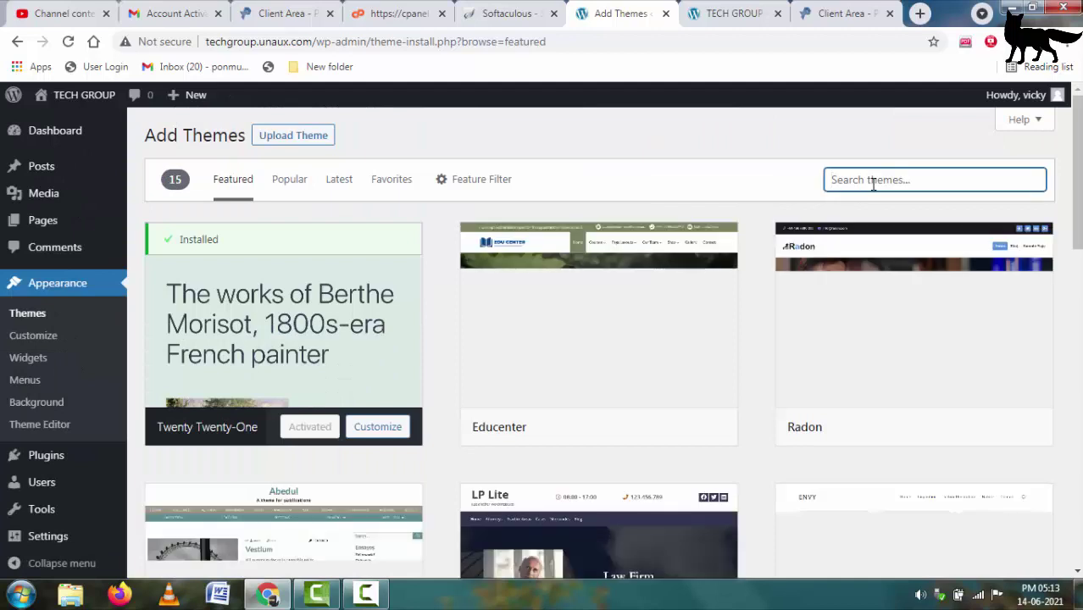
pyautogui.write('astra')
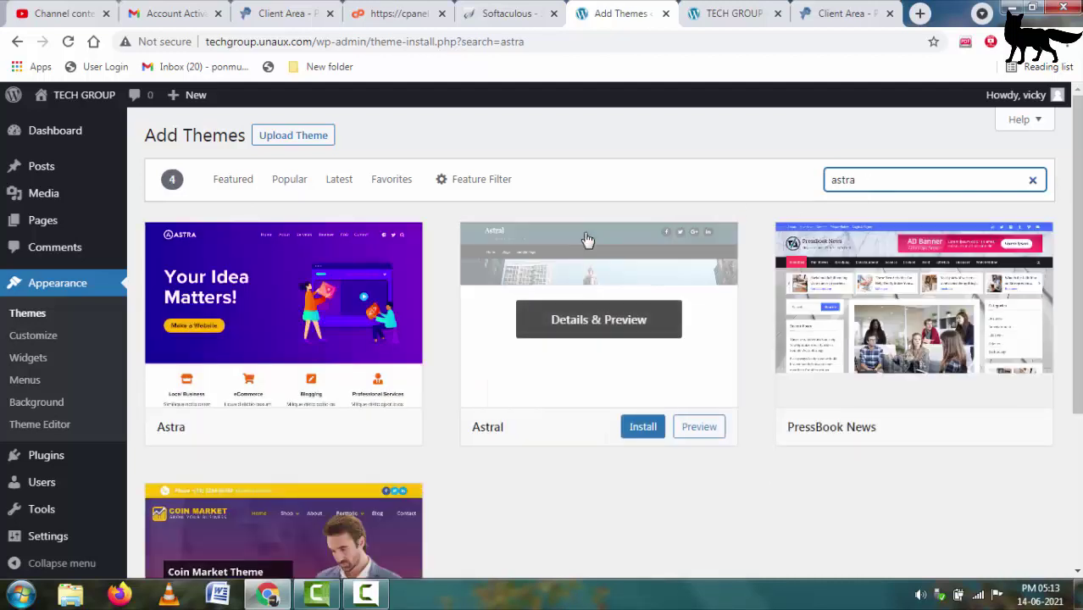
pyautogui.moveTo(280, 305)
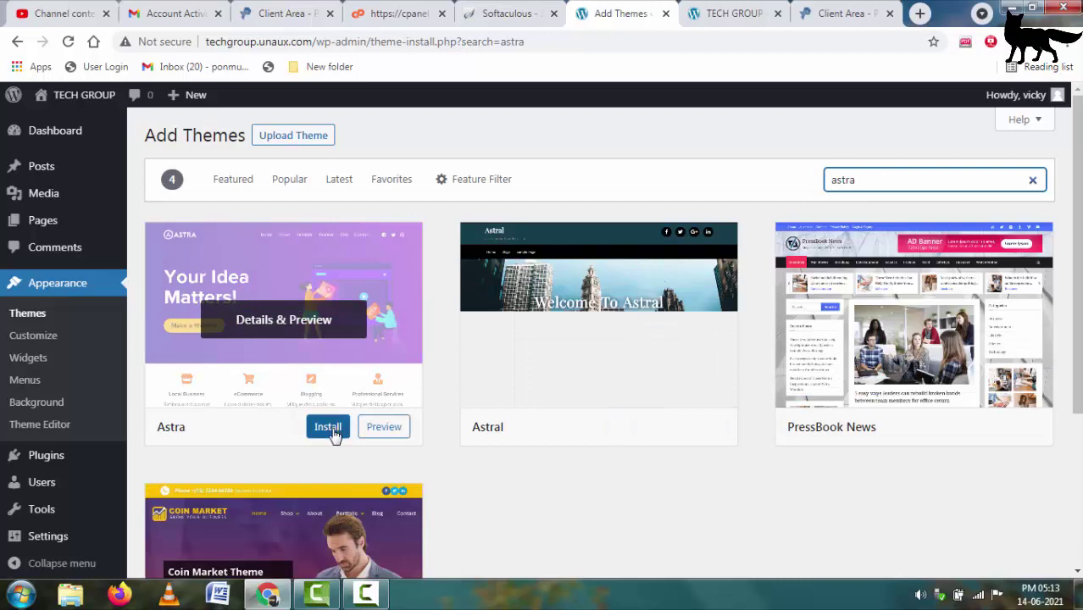
pyautogui.click(333, 433)
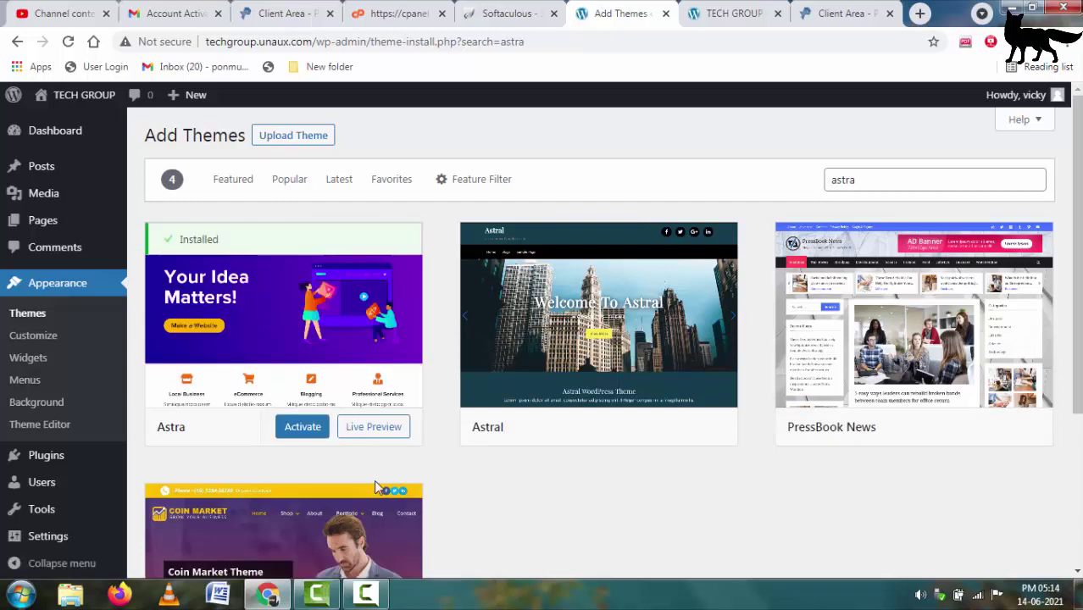
pyautogui.click(302, 428)
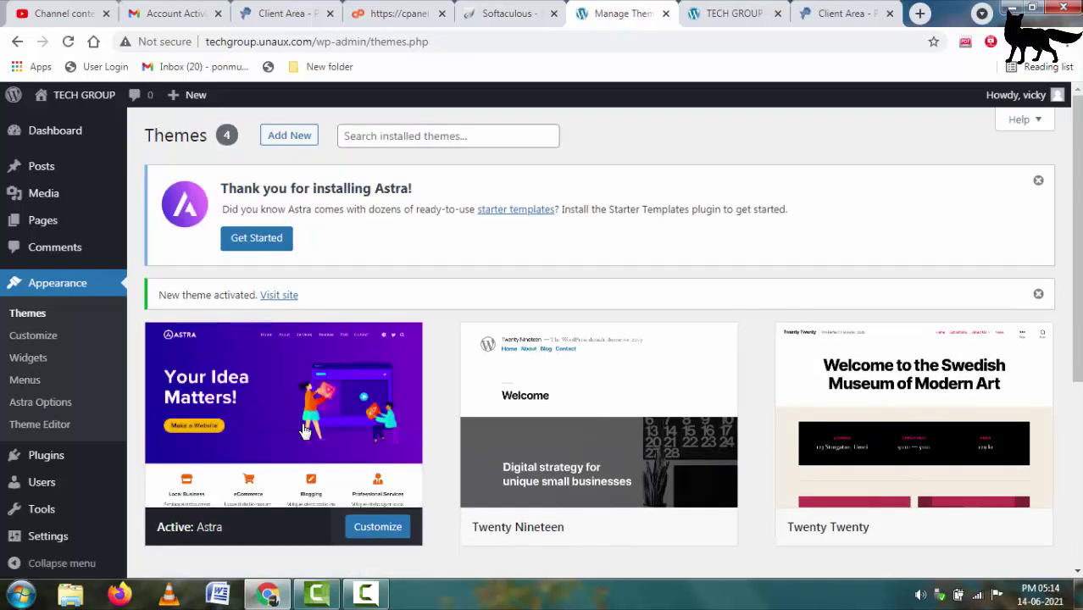
# Step: Start Astra's starter templates with Elementor as the page builder and open Outdoor Adventure
pyautogui.click(261, 245)
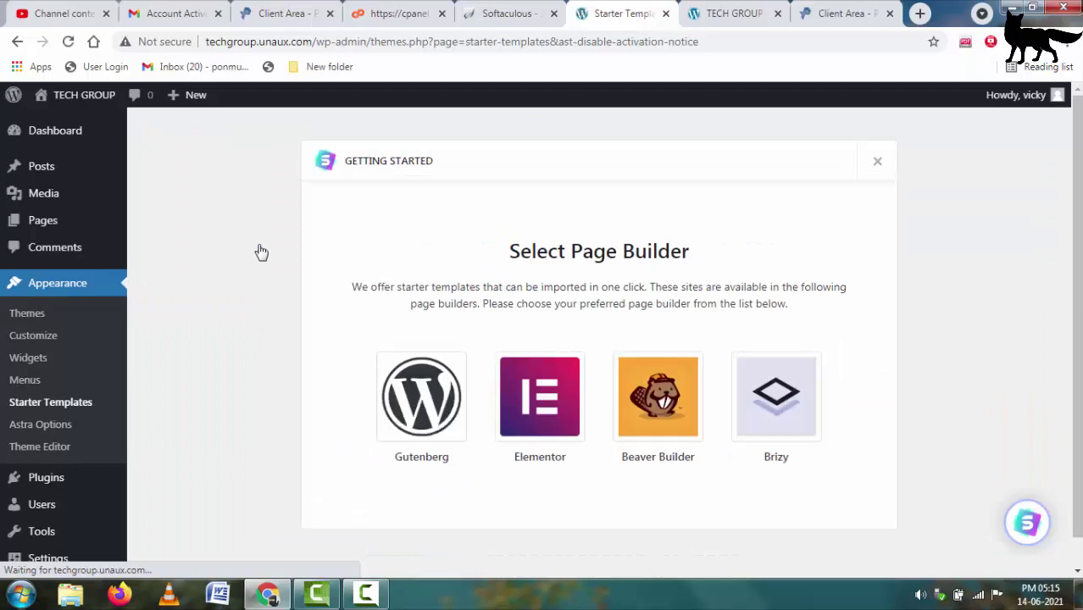
pyautogui.click(552, 407)
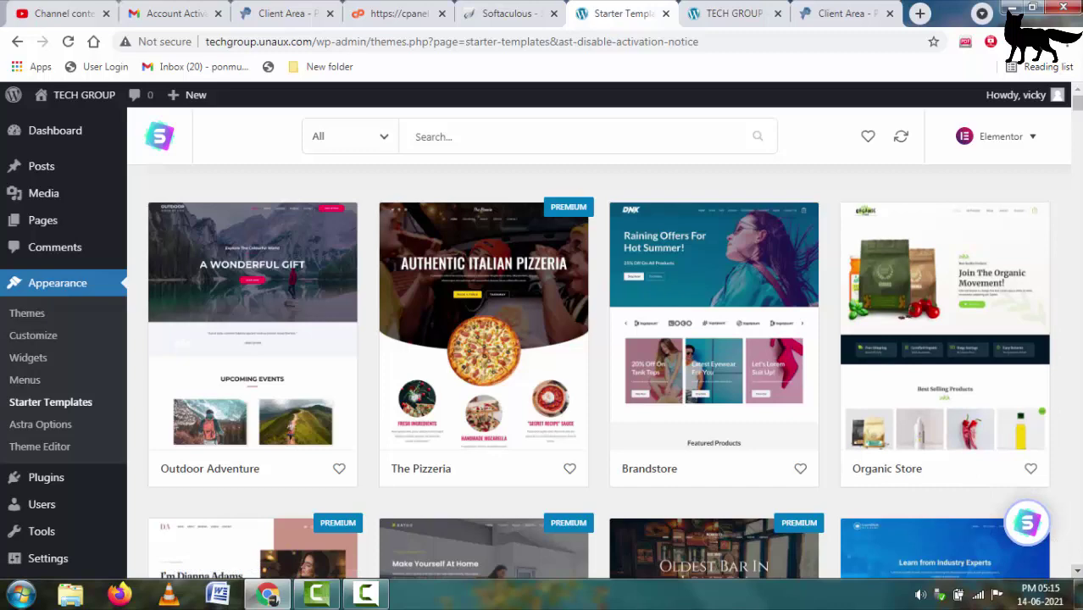
pyautogui.scroll(-3, 1077, 573)
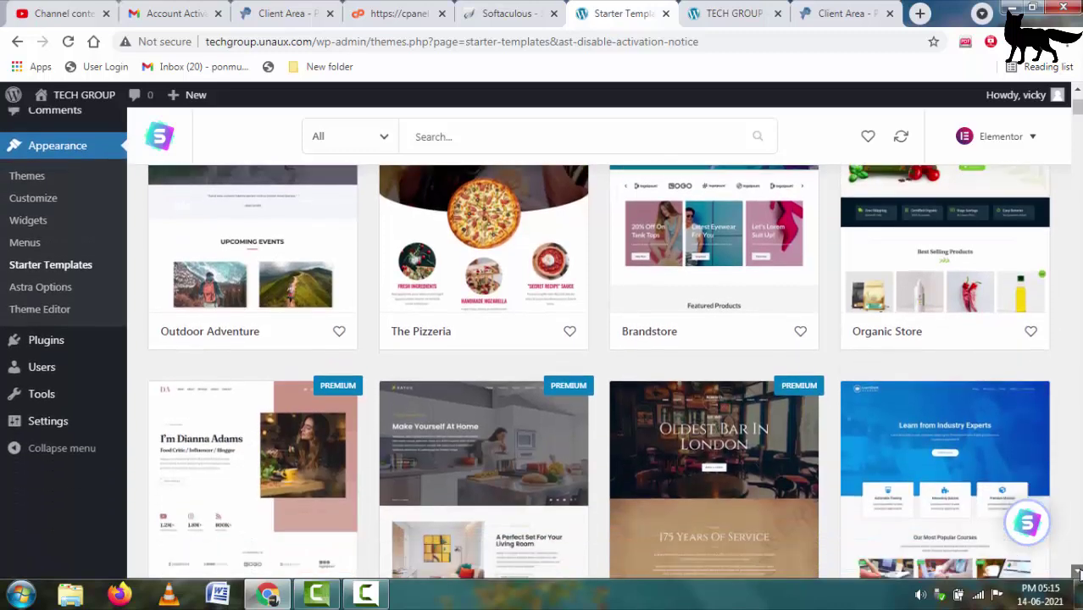
pyautogui.scroll(-2, 1077, 573)
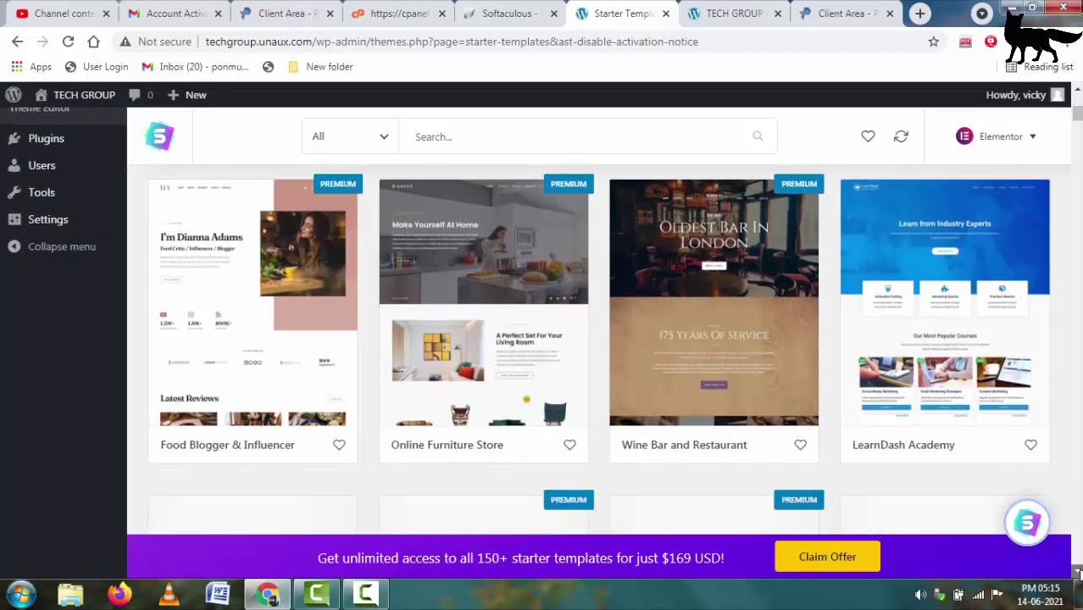
pyautogui.scroll(-5, 1077, 573)
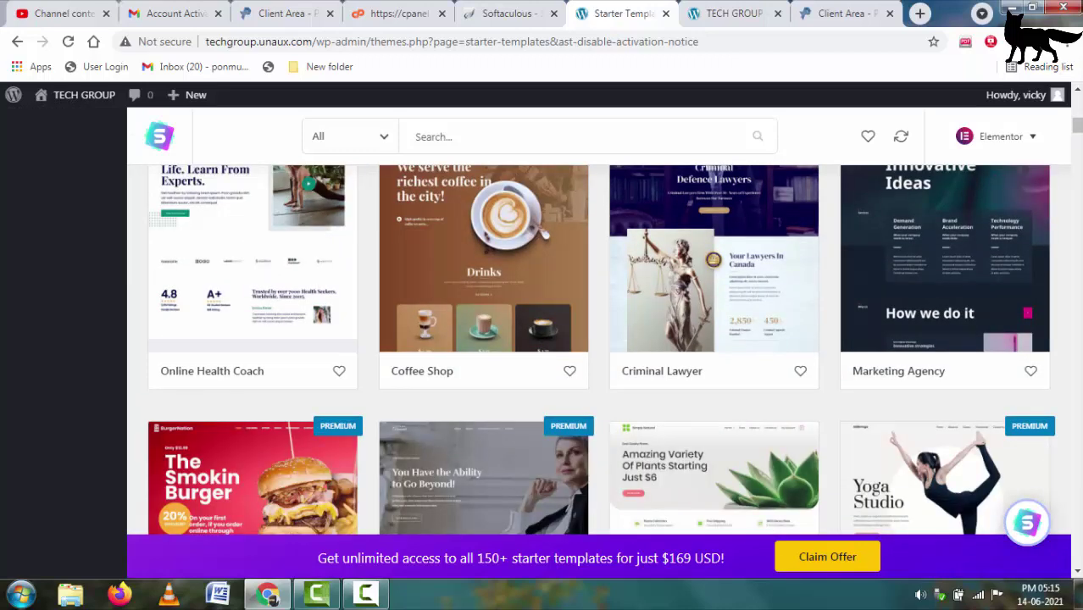
pyautogui.scroll(10, 1079, 108)
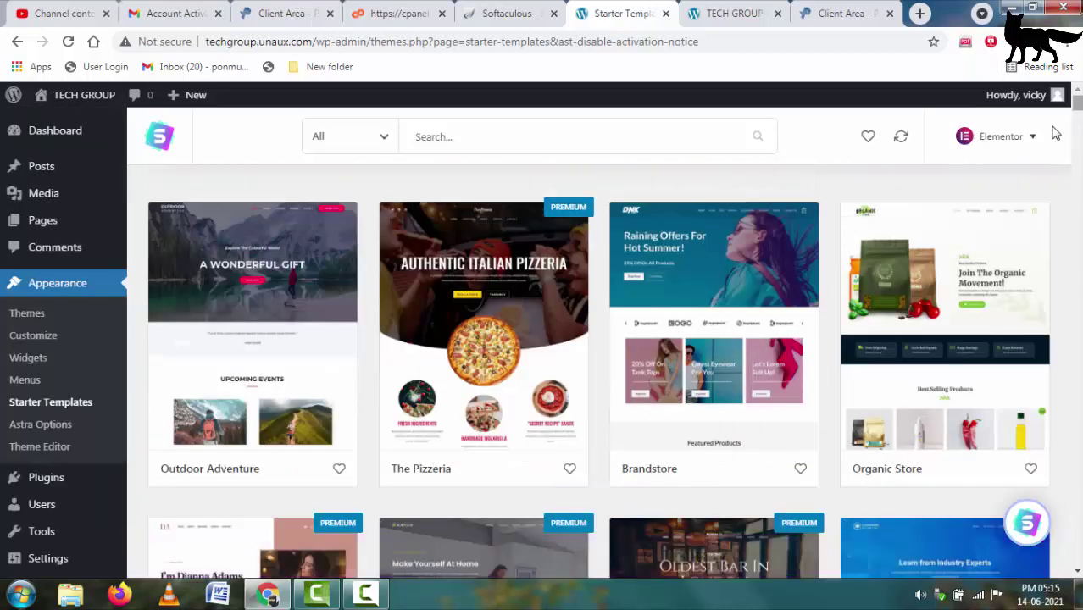
pyautogui.click(257, 333)
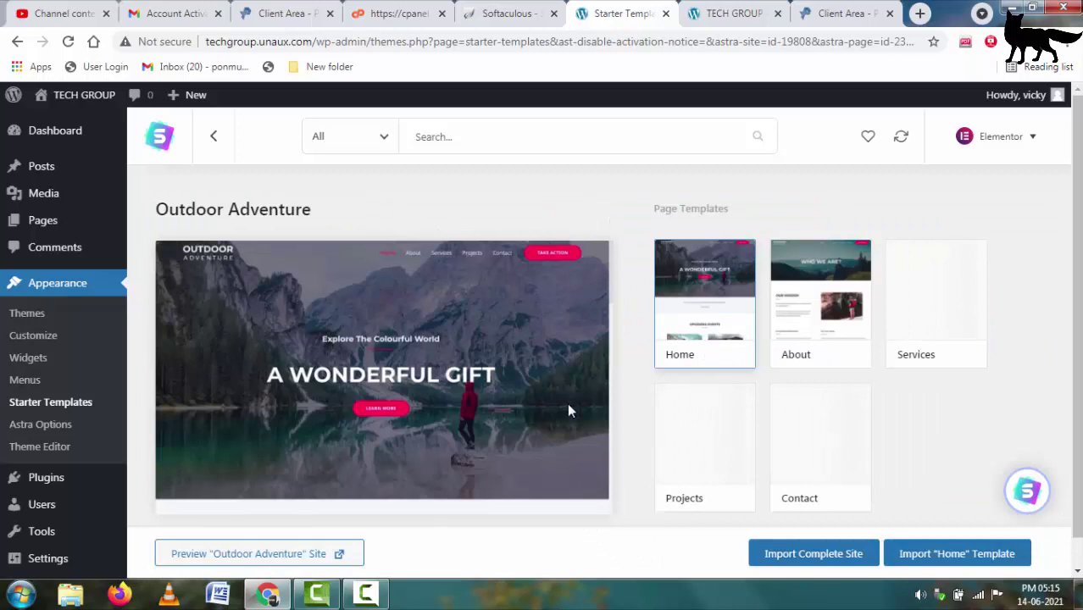
# Step: Choose to import the complete site as a Beginner building it for Myself/My company
pyautogui.click(805, 554)
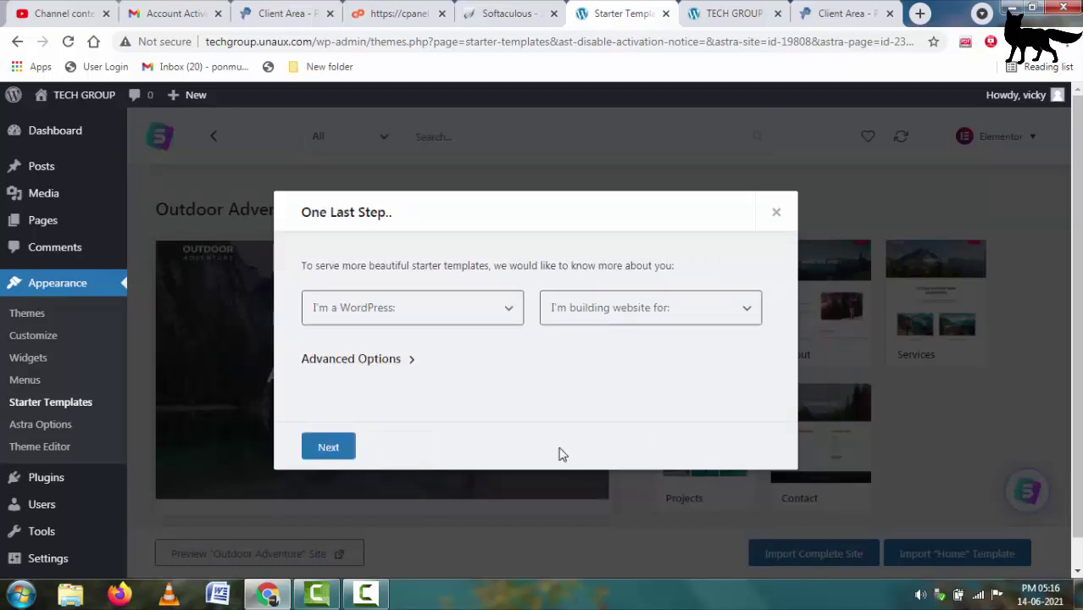
pyautogui.click(512, 315)
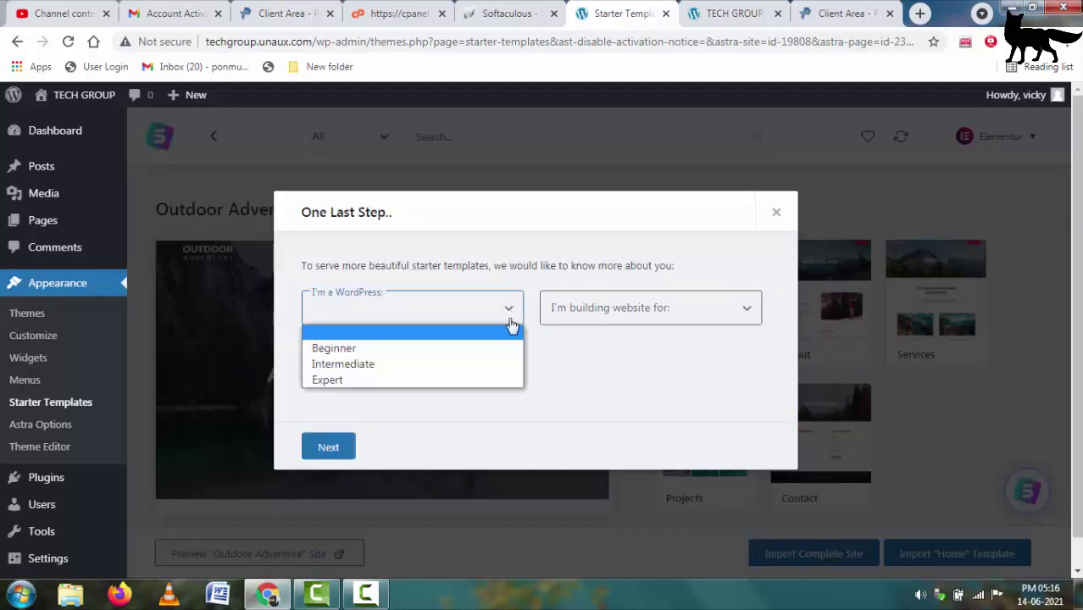
pyautogui.click(501, 354)
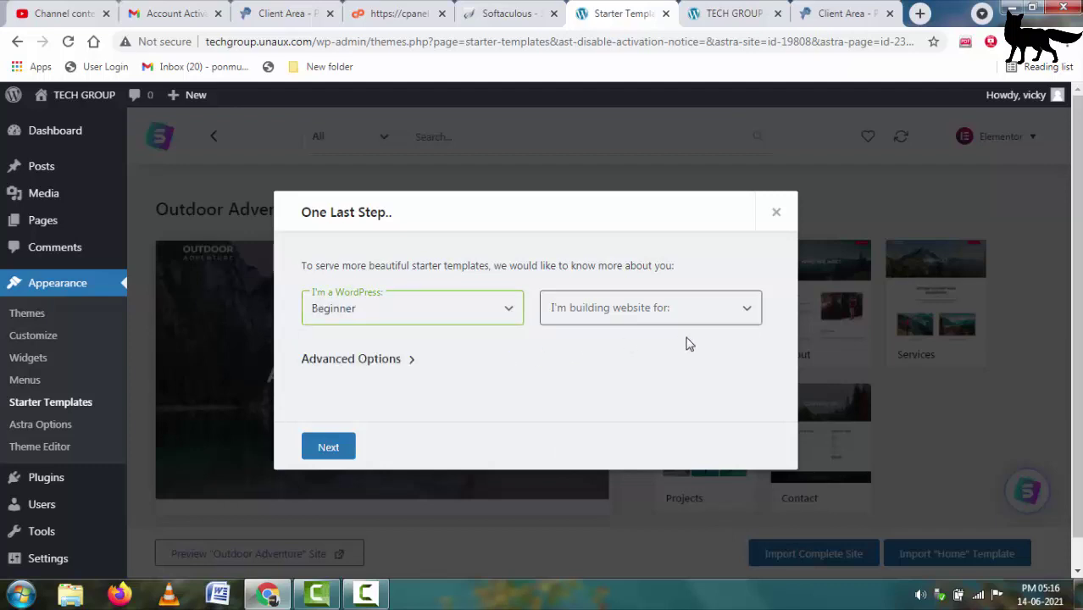
pyautogui.click(749, 314)
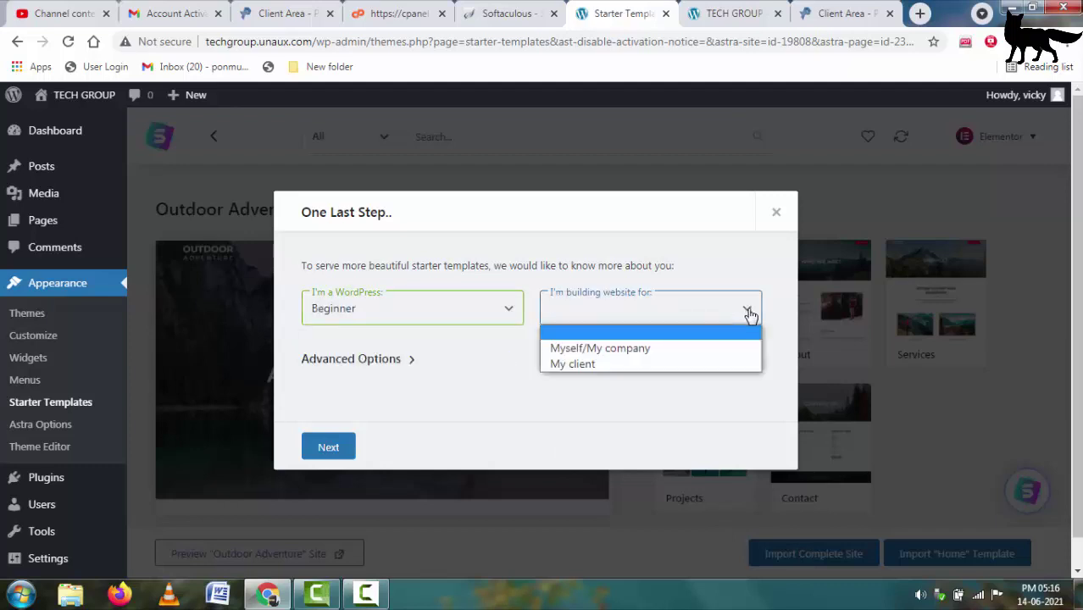
pyautogui.click(702, 356)
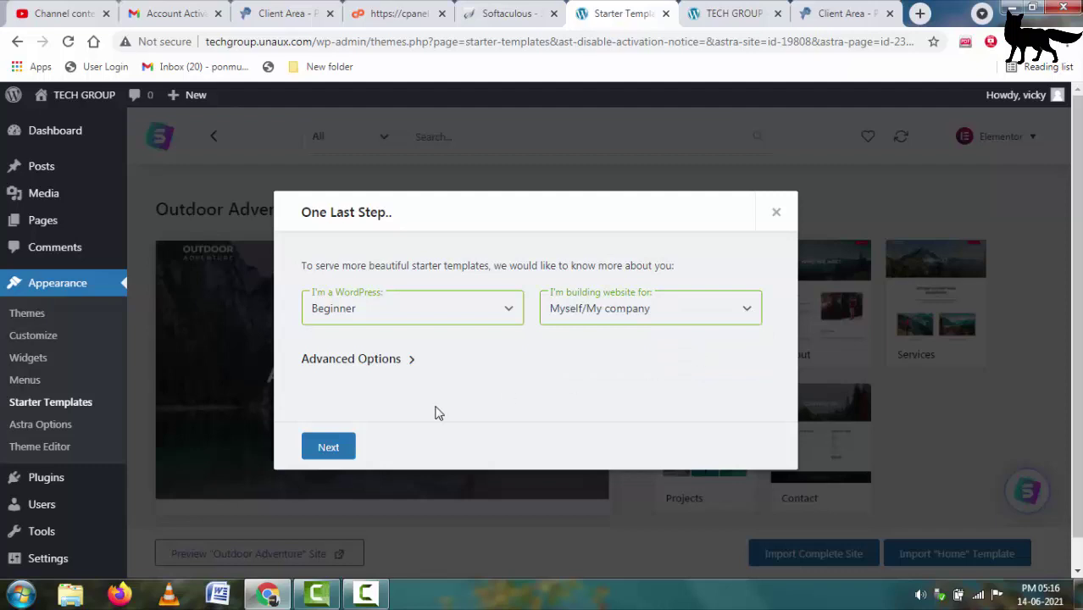
pyautogui.click(328, 448)
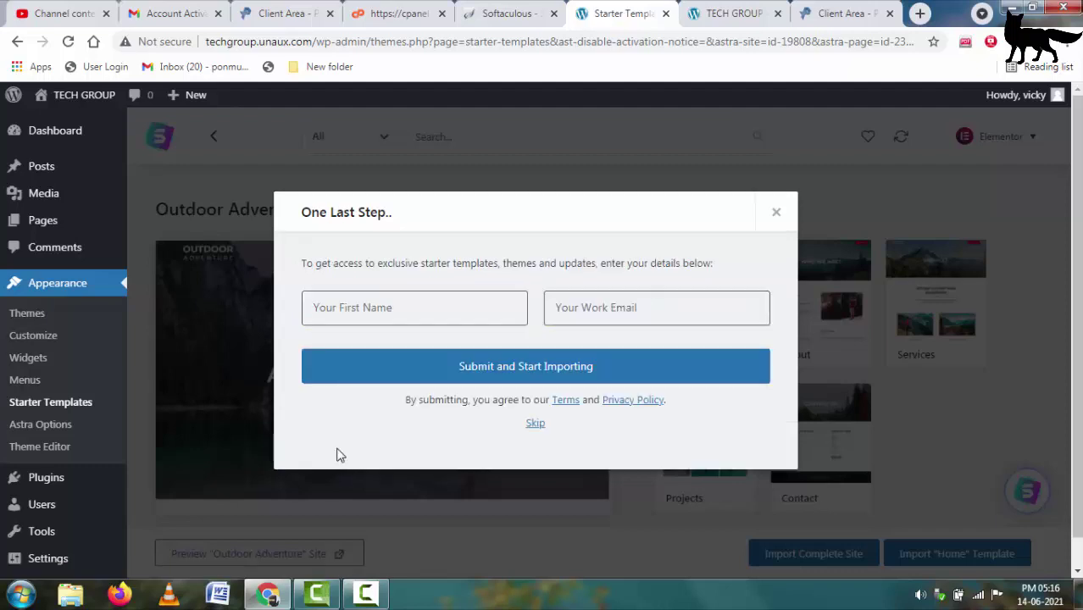
# Step: Enter the first name and work e-mail, then submit to start importing
pyautogui.click(418, 307)
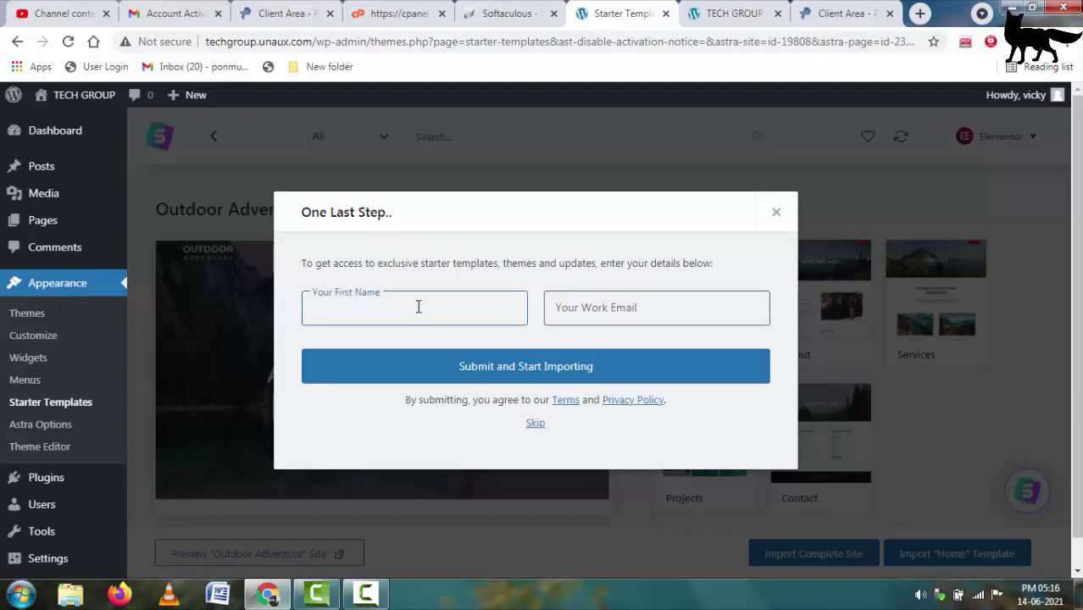
pyautogui.write('vicky')
pyautogui.click(622, 310)
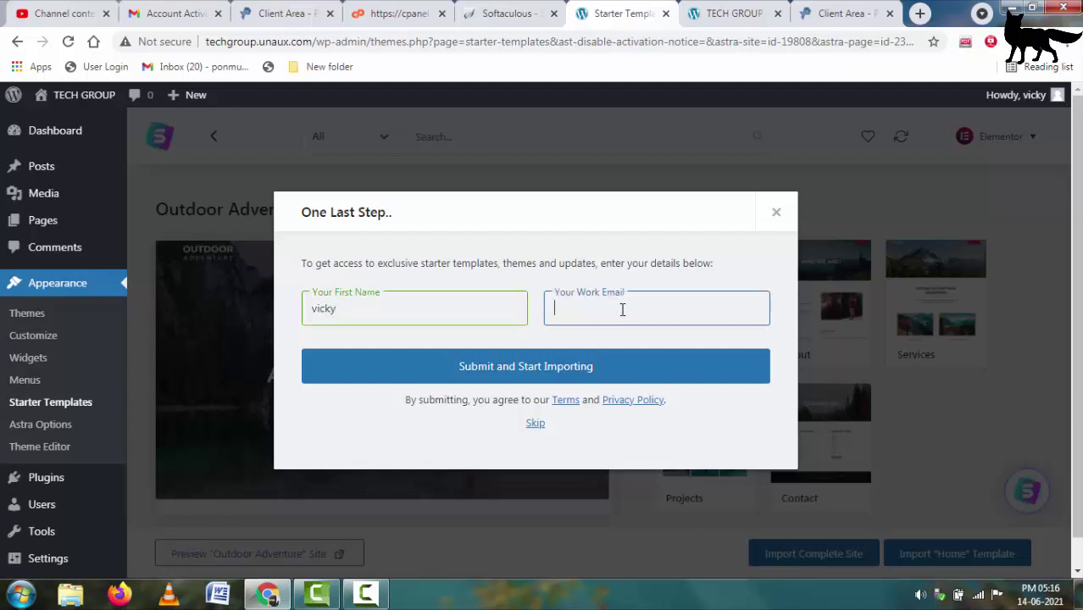
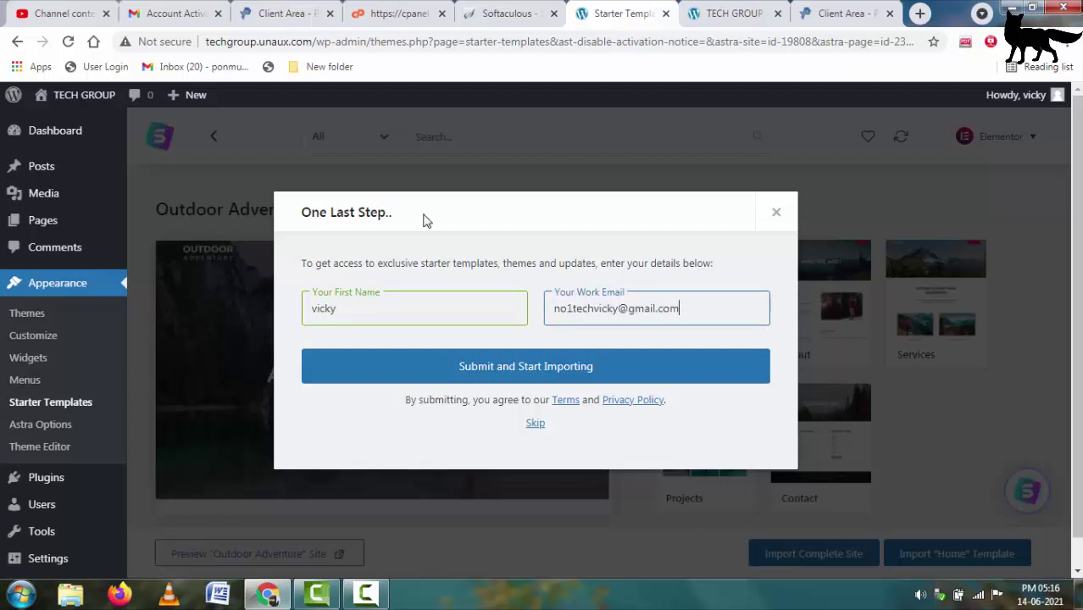
pyautogui.click(512, 373)
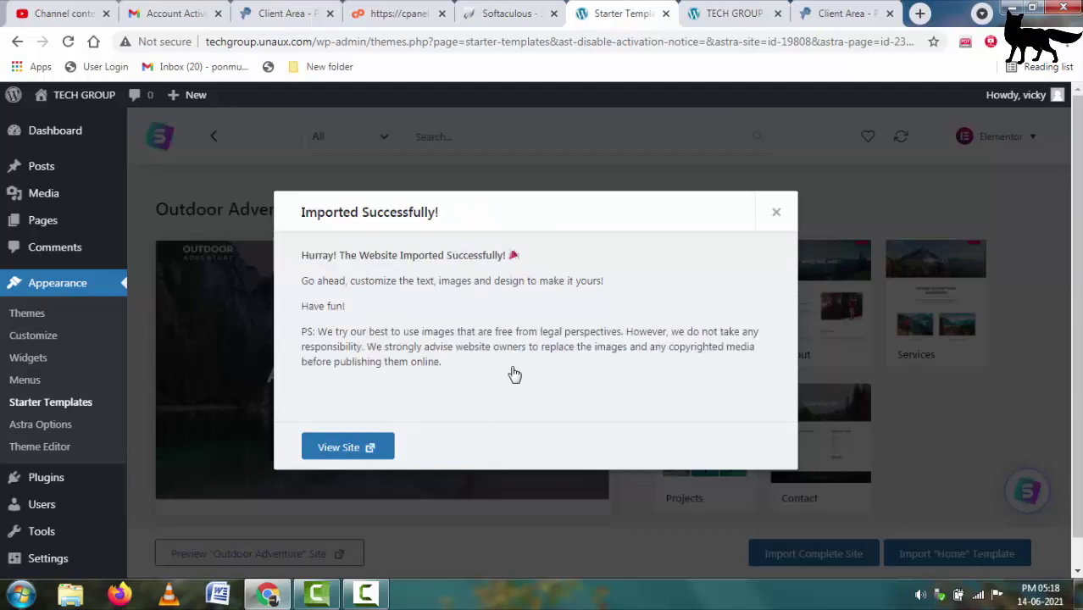
# Step: View the live site, scroll through the homepage, visit About, and return Home
pyautogui.click(342, 451)
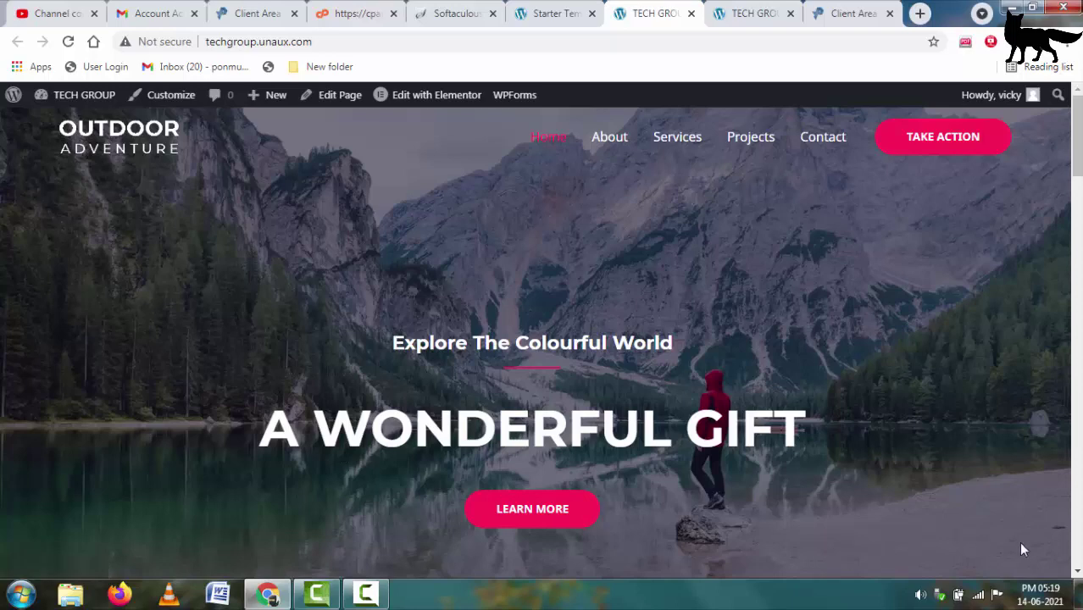
pyautogui.scroll(-10, 1076, 570)
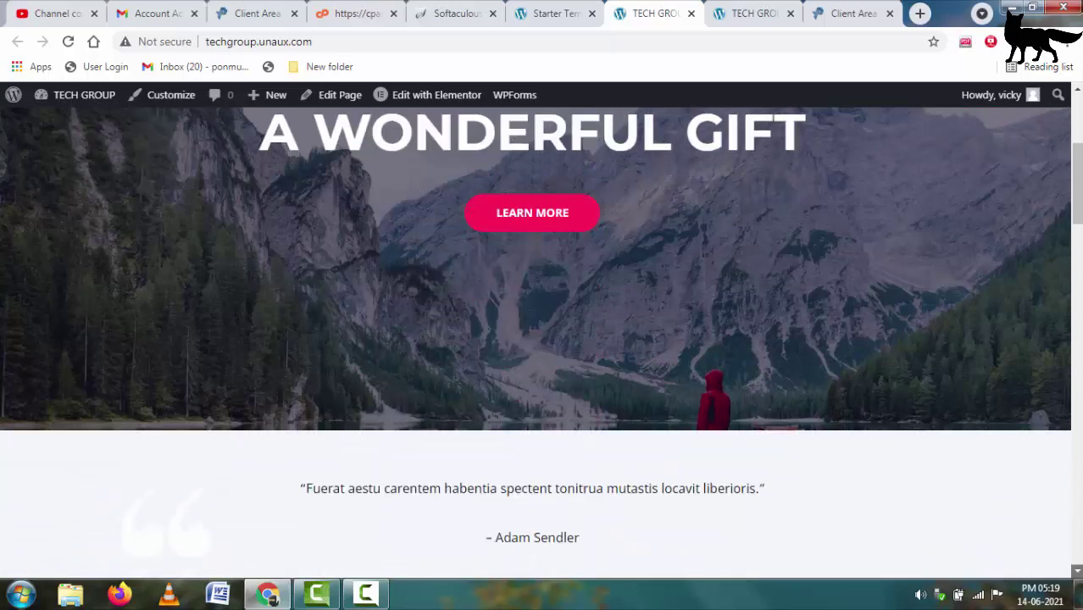
pyautogui.scroll(-10, 1076, 571)
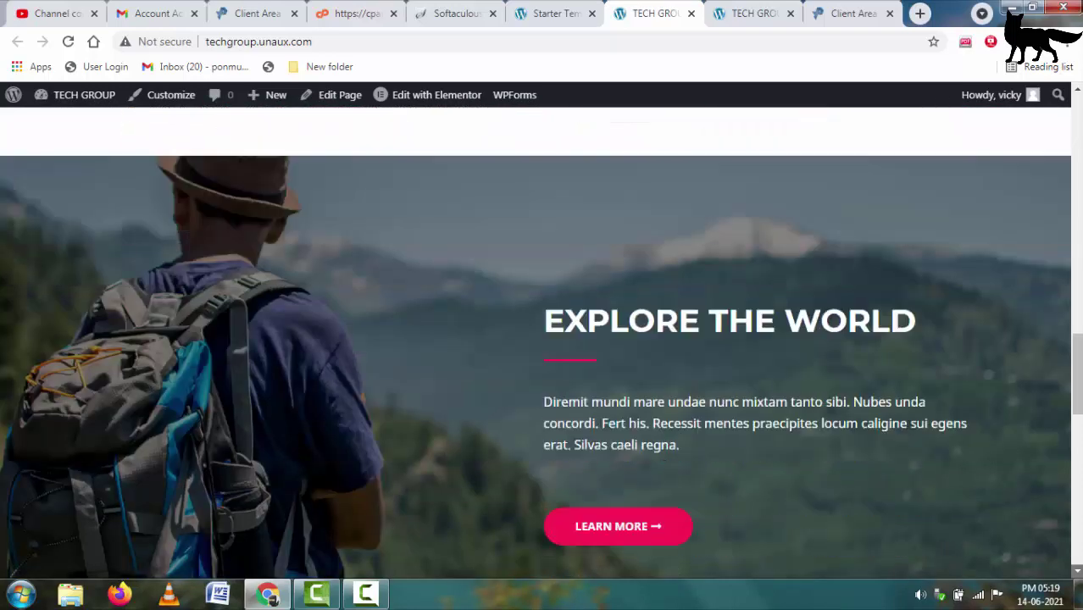
pyautogui.scroll(-5, 1076, 570)
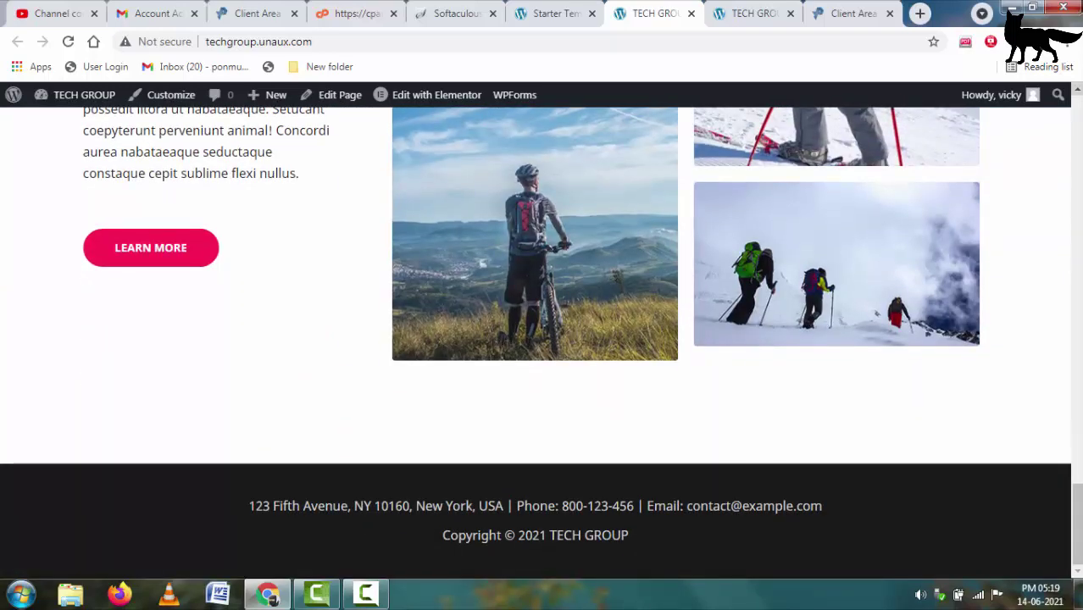
pyautogui.scroll(10, 536, 344)
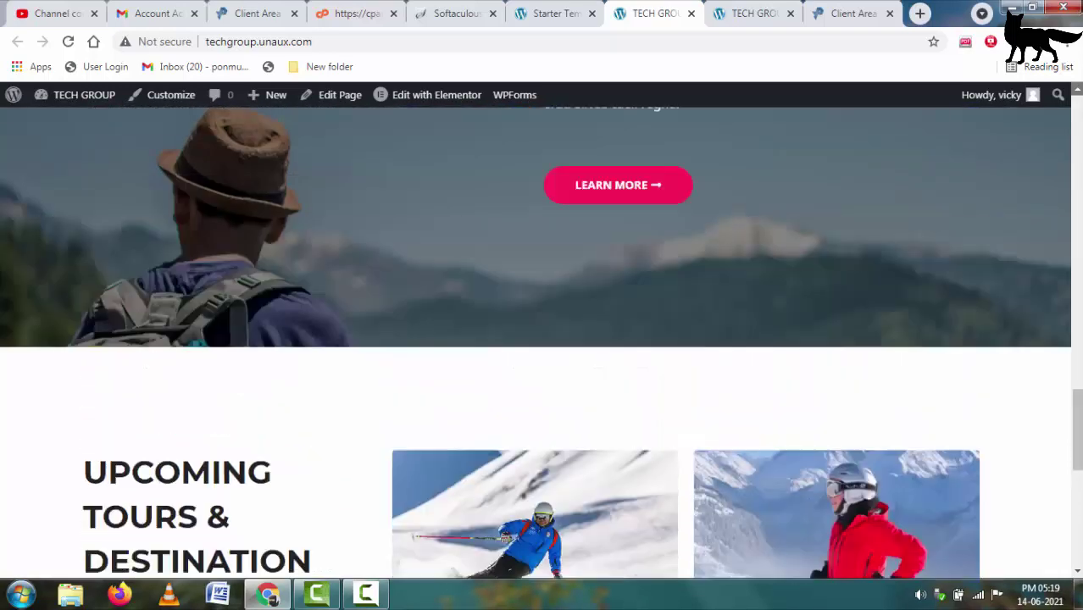
pyautogui.scroll(10, 536, 344)
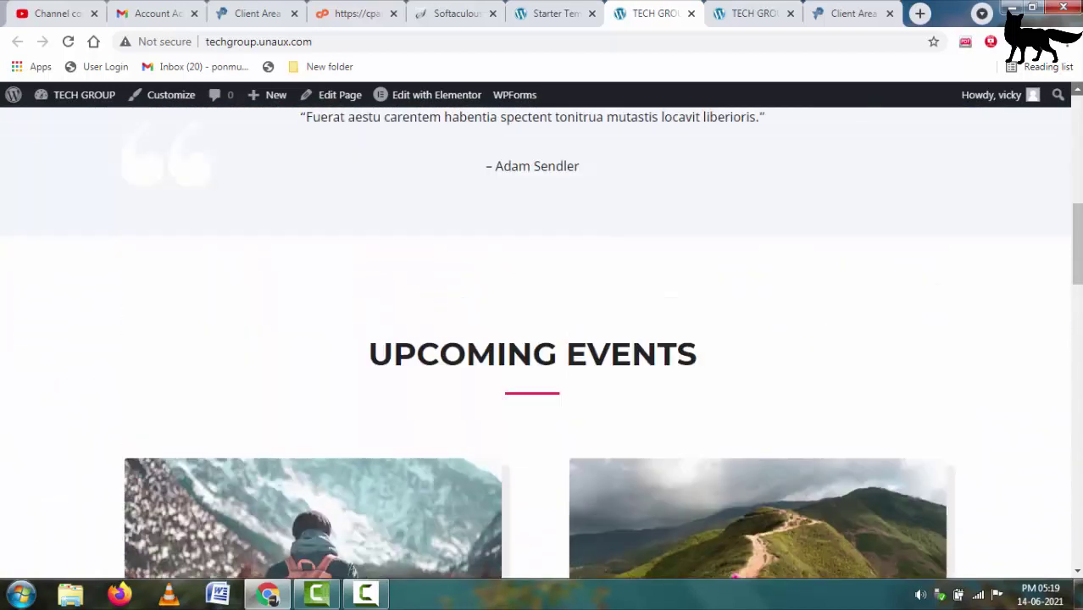
pyautogui.scroll(5, 536, 344)
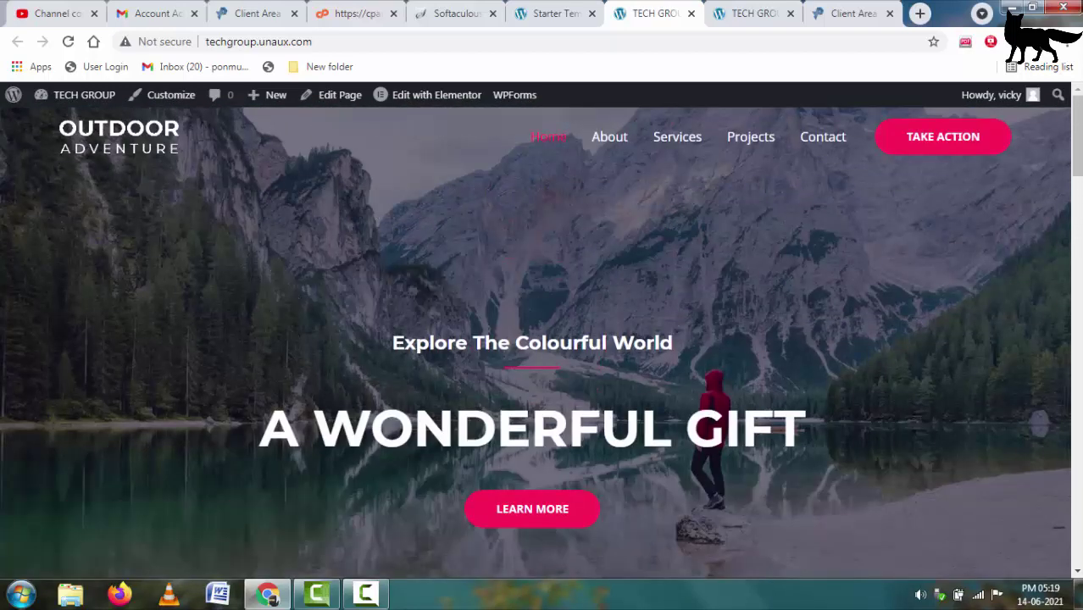
pyautogui.click(601, 139)
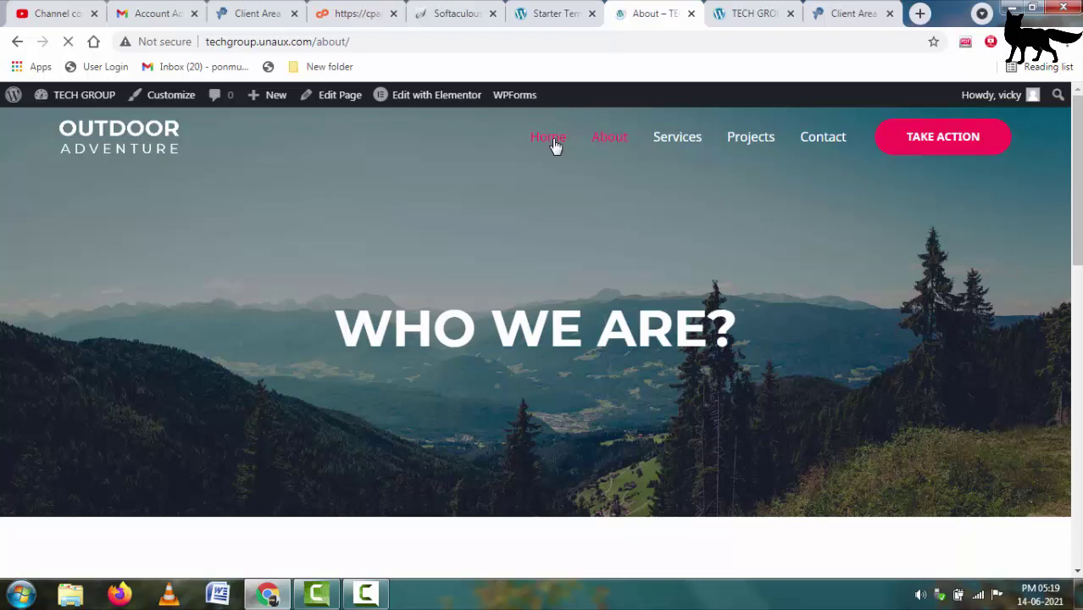
pyautogui.click(549, 137)
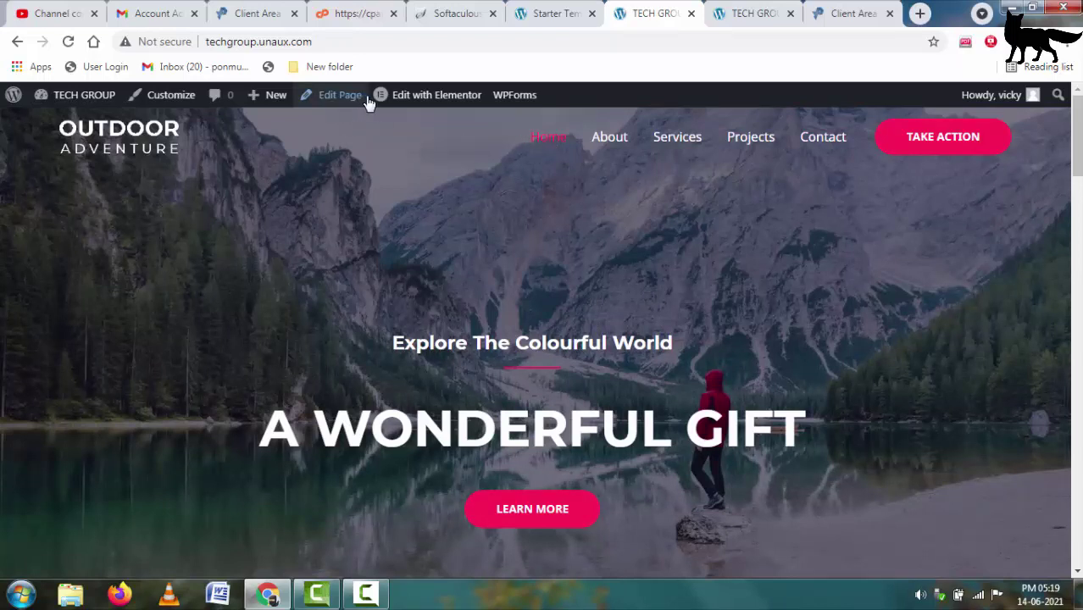
pyautogui.moveTo(411, 103)
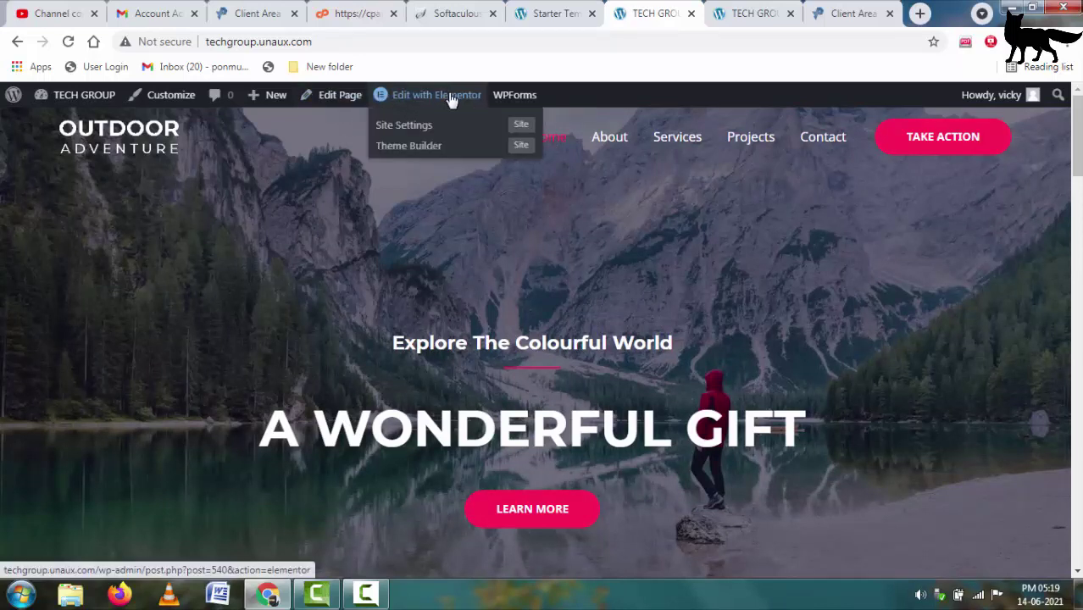
# Step: In Elementor, change the Explore The Colourful World heading to 'Welcome to our site'
pyautogui.click(451, 100)
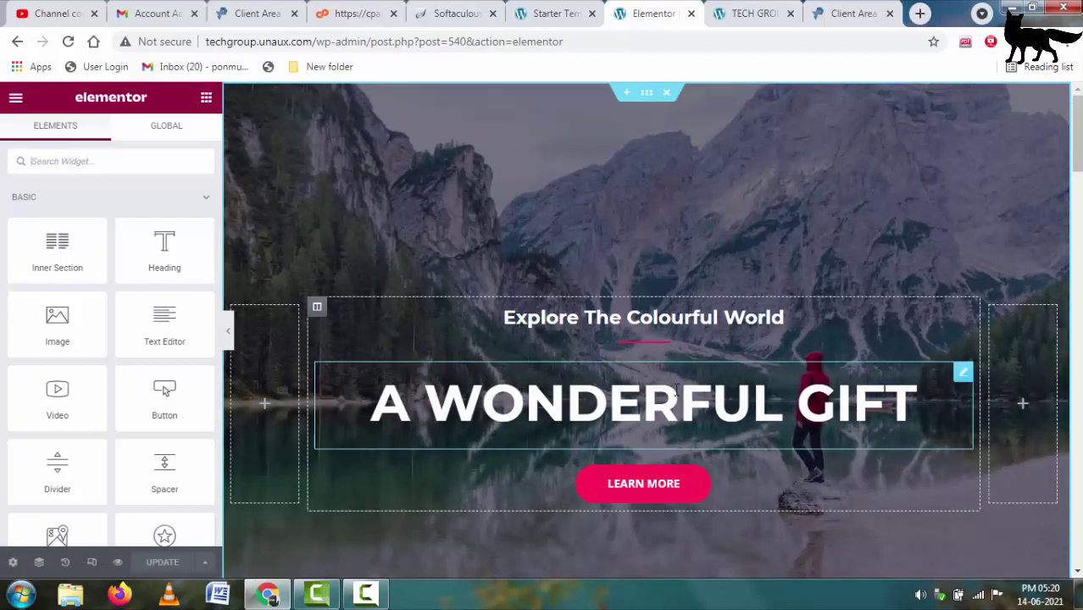
pyautogui.click(962, 379)
pyautogui.click(730, 318)
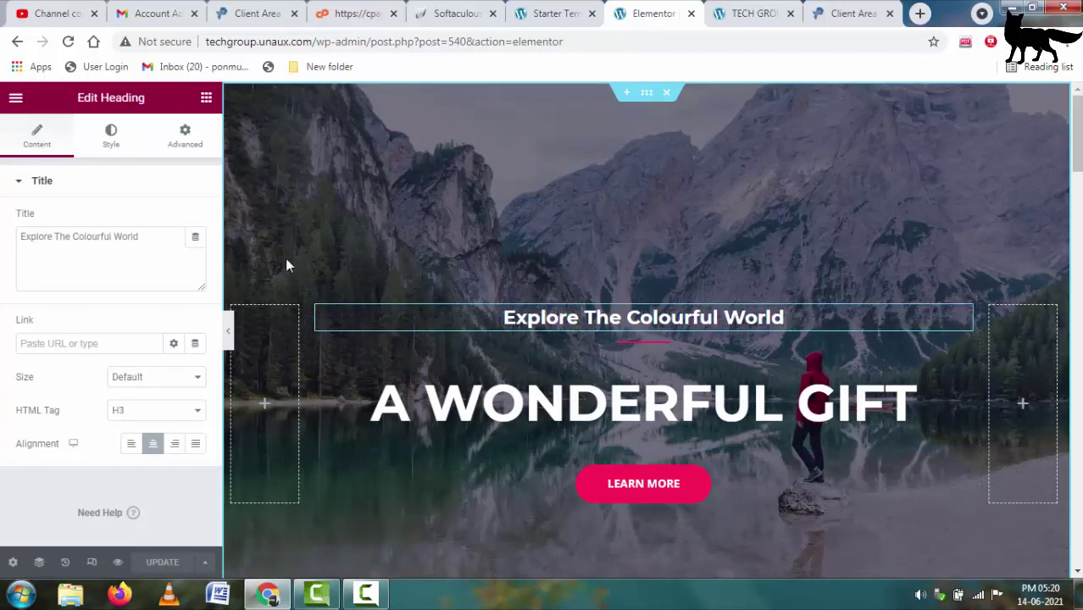
pyautogui.click(147, 238)
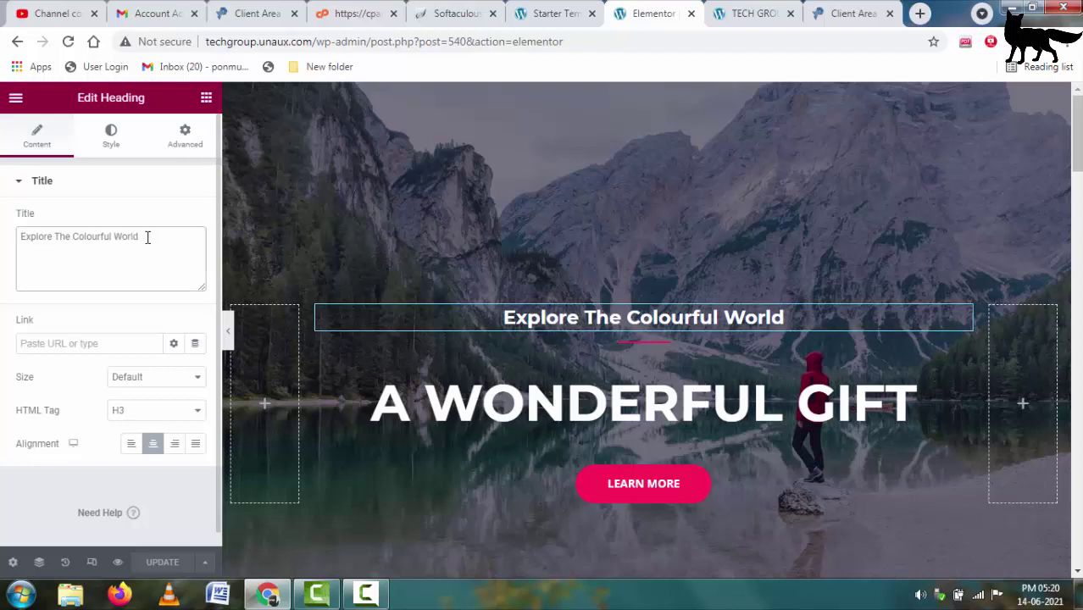
pyautogui.press('BackSpace')
pyautogui.press('BackSpace')
pyautogui.press('BackSpace')
pyautogui.press('BackSpace')
pyautogui.press('BackSpace')
pyautogui.press('BackSpace')
pyautogui.press('BackSpace')
pyautogui.press('BackSpace')
pyautogui.press('BackSpace')
pyautogui.press('BackSpace')
pyautogui.press('BackSpace')
pyautogui.press('BackSpace')
pyautogui.press('BackSpace')
pyautogui.press('BackSpace')
pyautogui.press('BackSpace')
pyautogui.press('BackSpace')
pyautogui.press('BackSpace')
pyautogui.press('BackSpace')
pyautogui.press('BackSpace')
pyautogui.press('BackSpace')
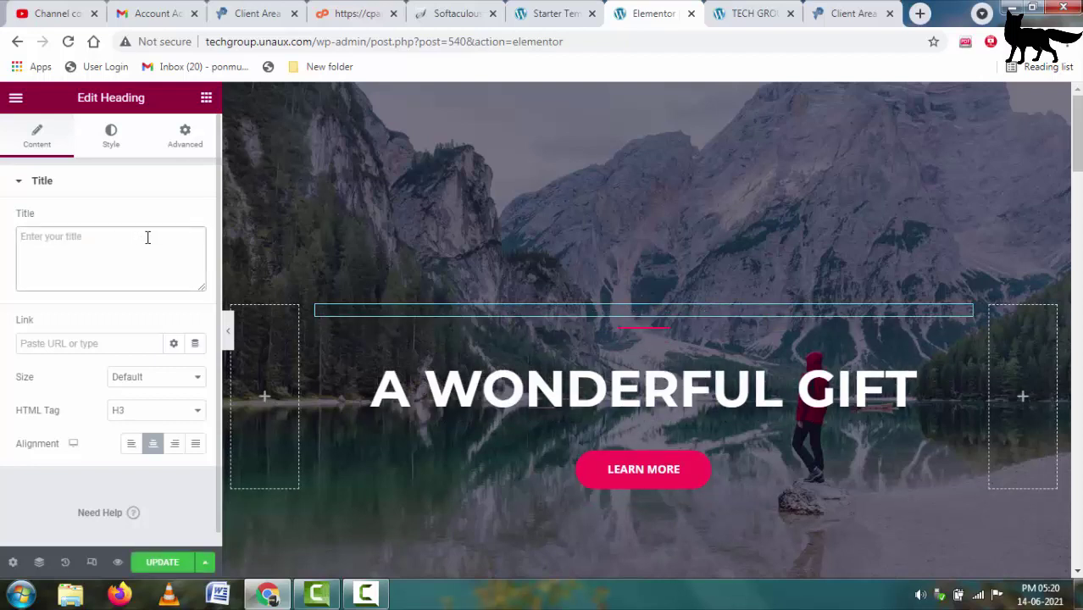
pyautogui.write('We')
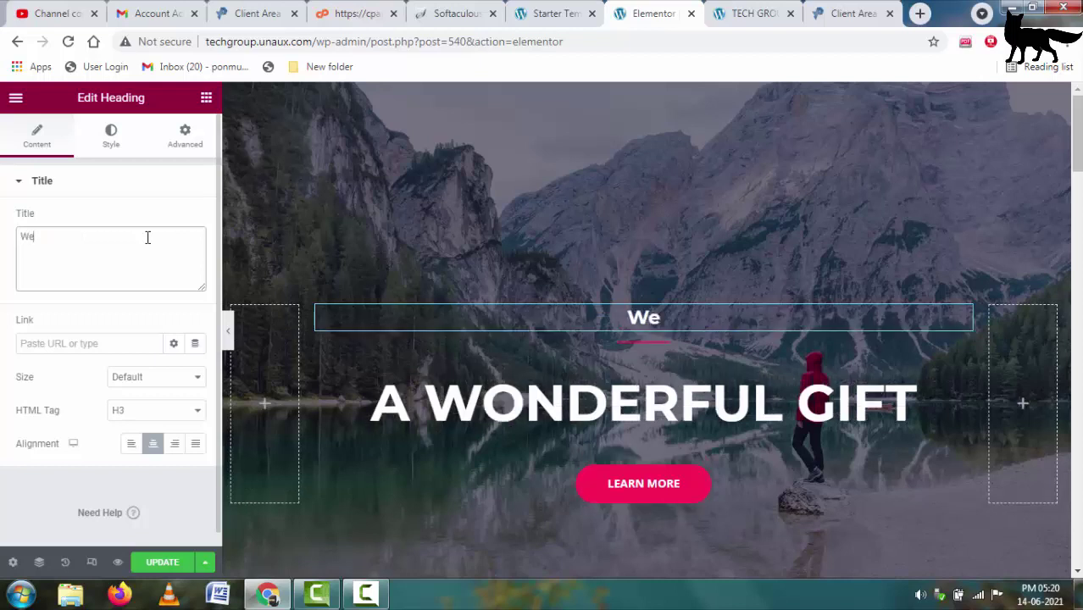
pyautogui.write('lcom')
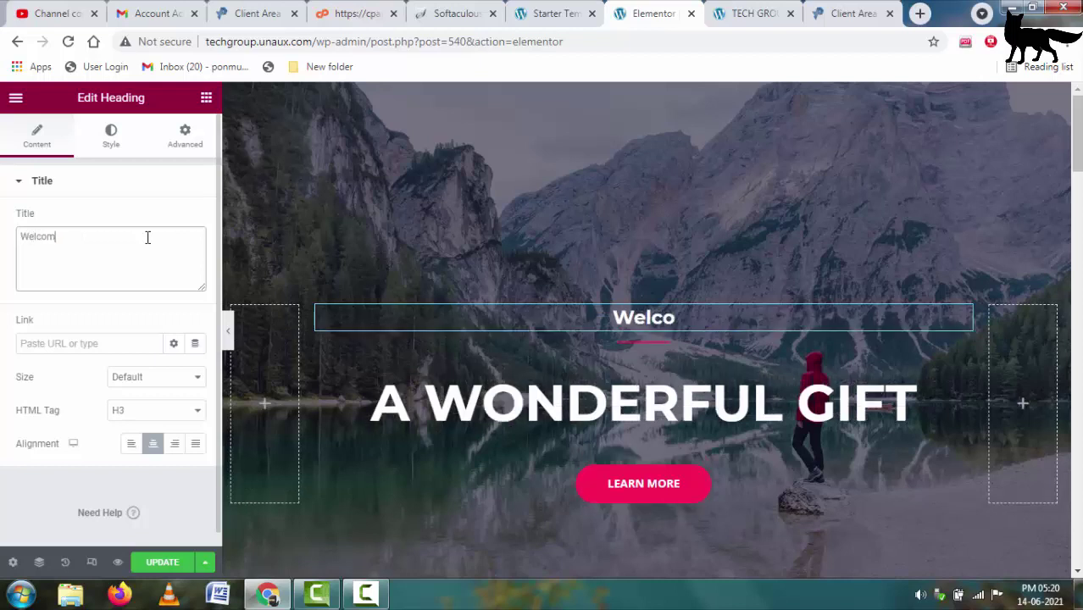
pyautogui.write('e to')
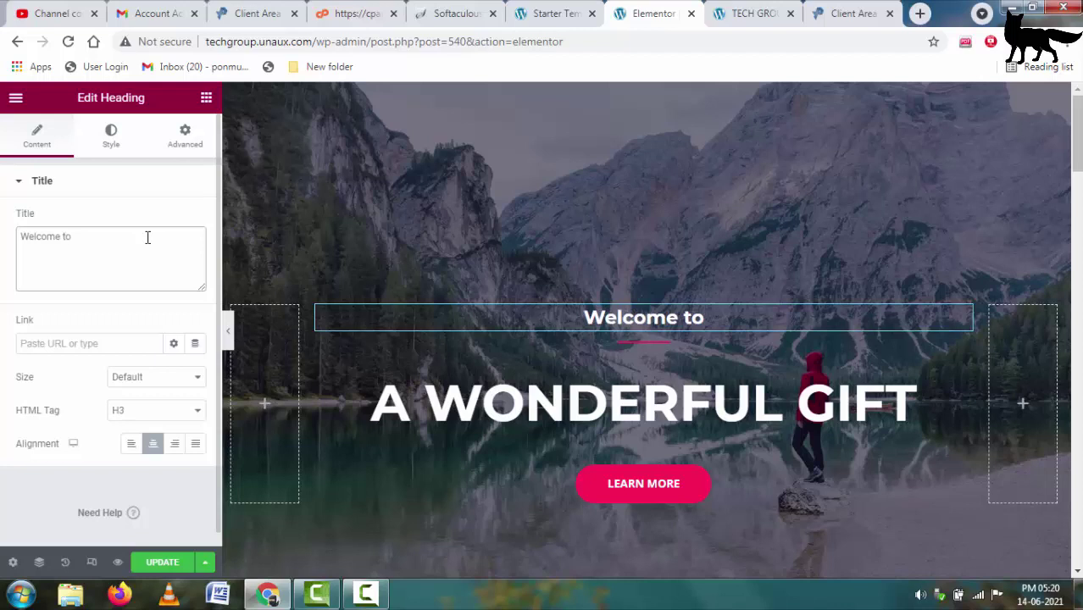
pyautogui.write(' ou')
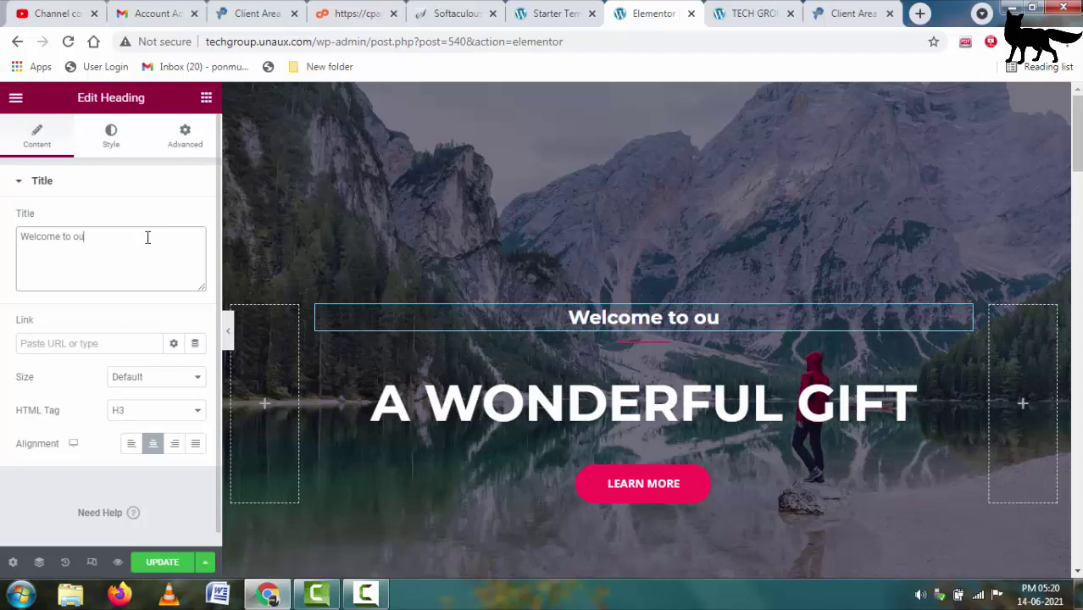
pyautogui.write('trs')
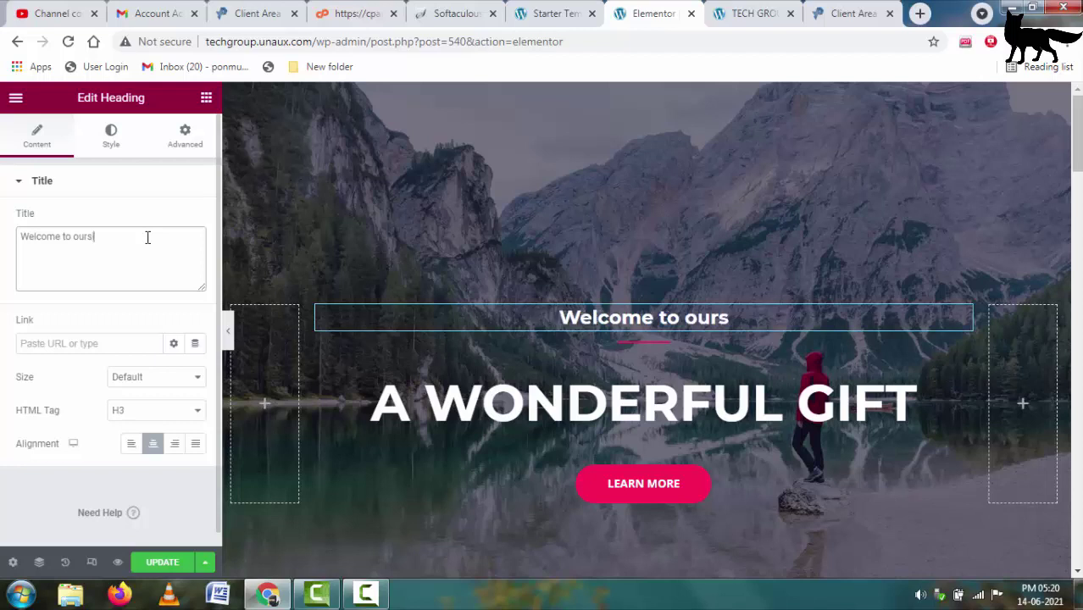
pyautogui.write('itr')
pyautogui.write('e')
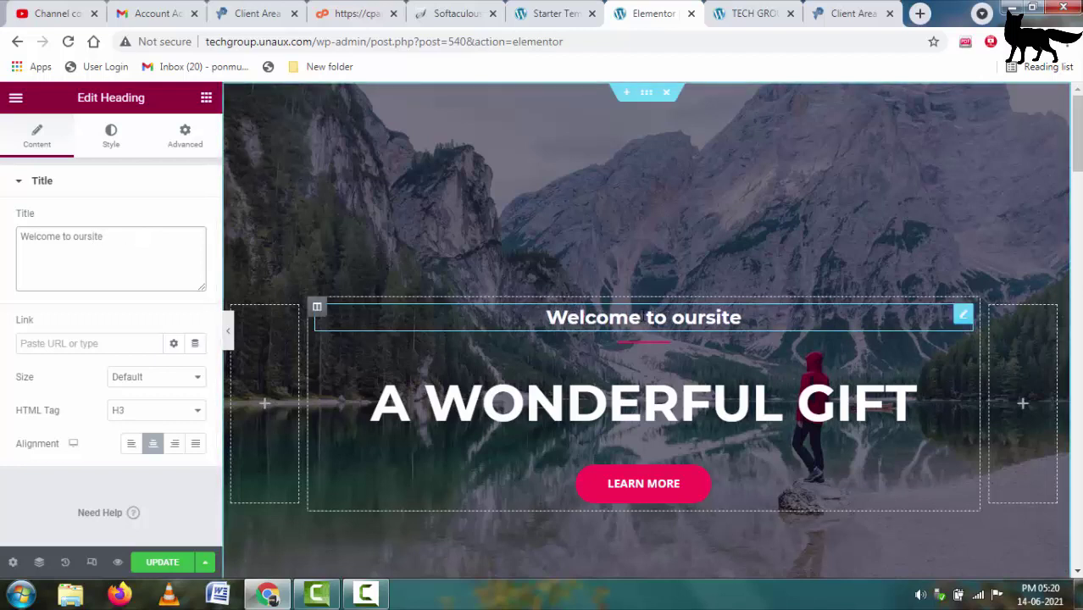
pyautogui.click(88, 235)
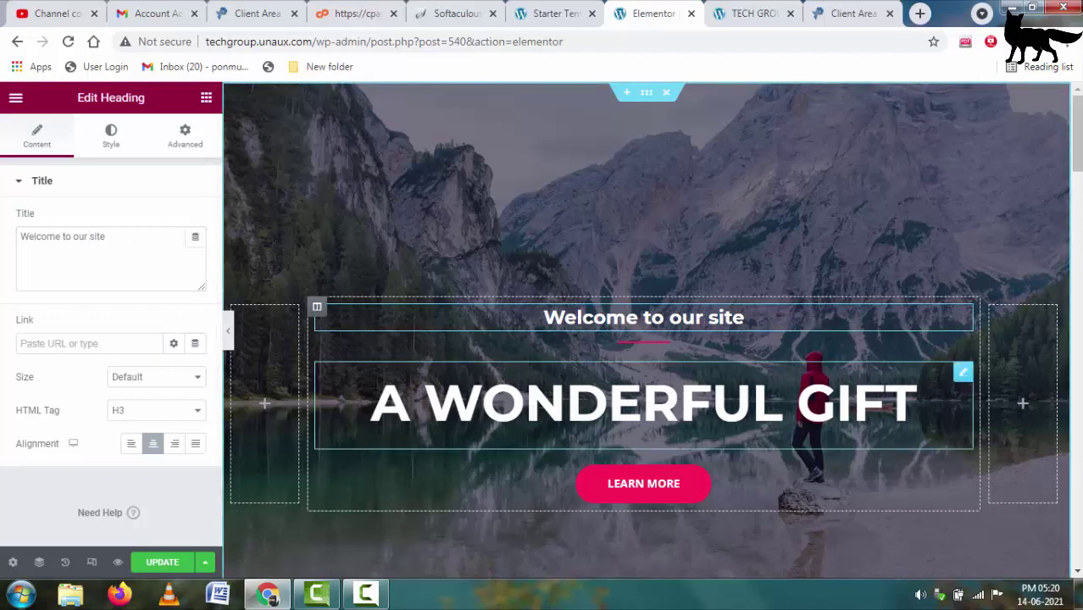
# Step: Replace the A Wonderful Gift heading with 'TECH GROUP'
pyautogui.click(531, 410)
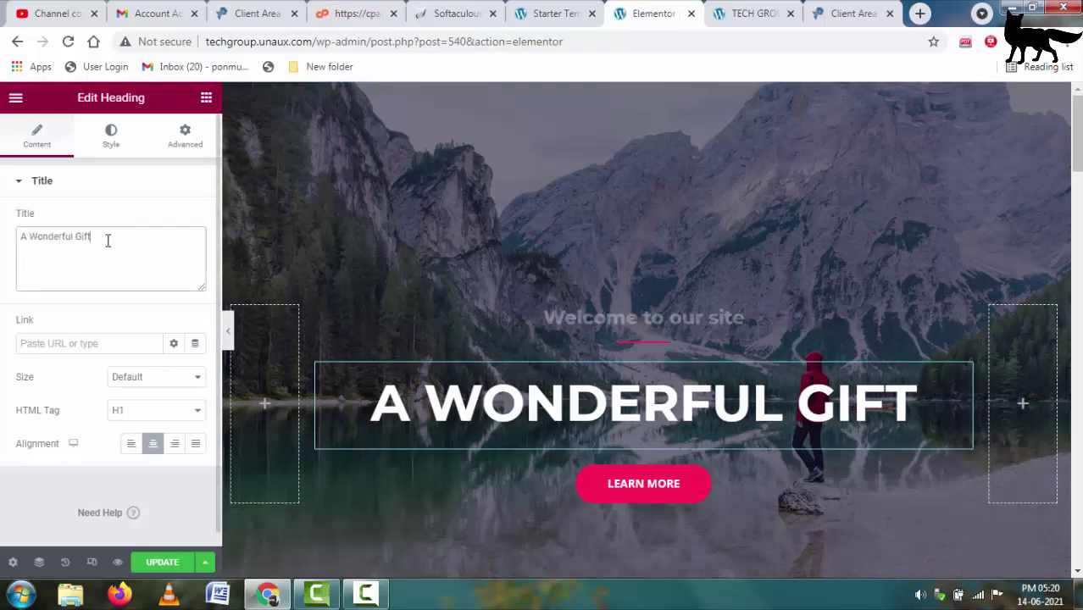
pyautogui.press('BackSpace')
pyautogui.press('BackSpace')
pyautogui.press('BackSpace')
pyautogui.press('BackSpace')
pyautogui.press('BackSpace')
pyautogui.press('BackSpace')
pyautogui.press('BackSpace')
pyautogui.press('BackSpace')
pyautogui.press('BackSpace')
pyautogui.press('BackSpace')
pyautogui.press('BackSpace')
pyautogui.press('BackSpace')
pyautogui.press('BackSpace')
pyautogui.press('BackSpace')
pyautogui.press('BackSpace')
pyautogui.press('BackSpace')
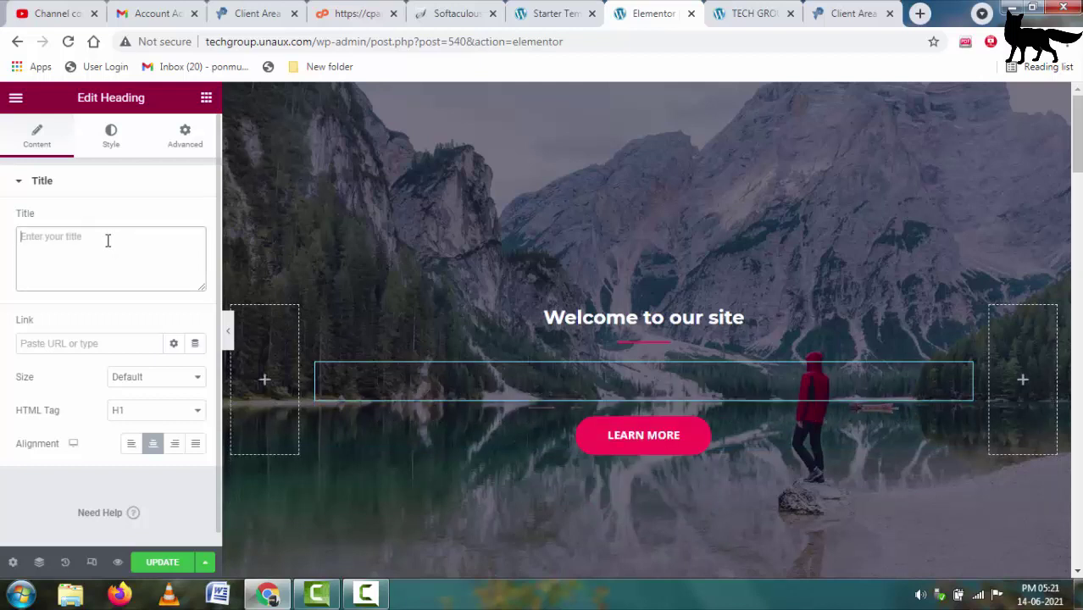
pyautogui.write('TE')
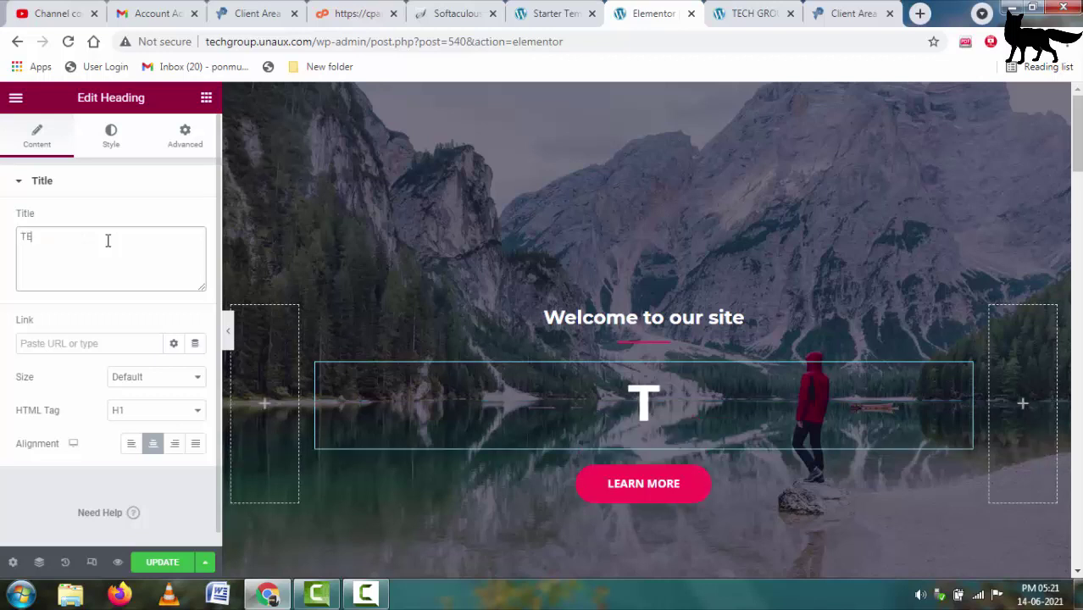
pyautogui.write('CH')
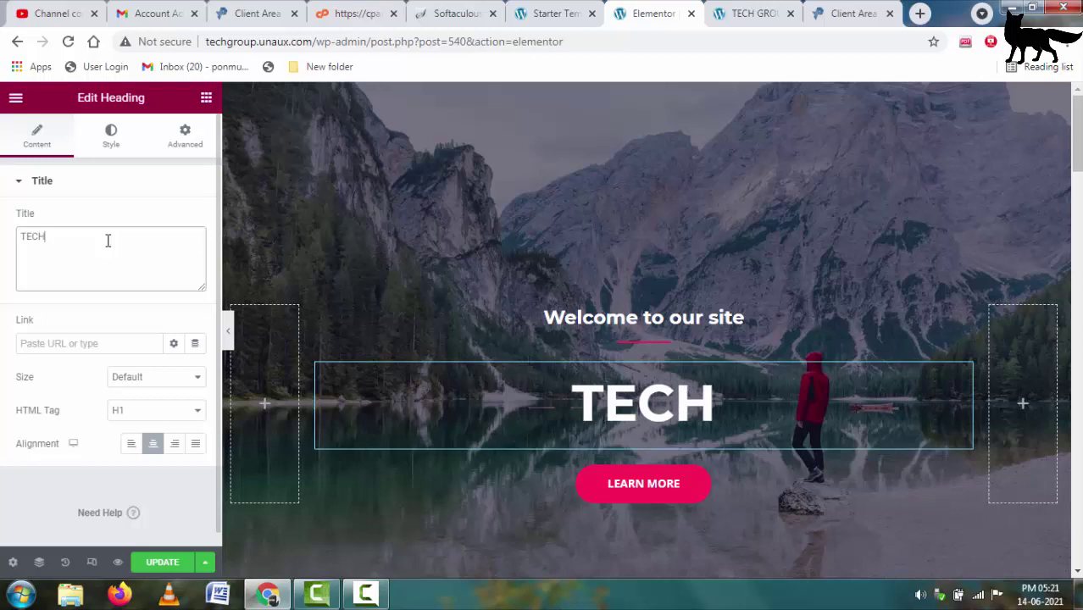
pyautogui.write('G')
pyautogui.press('BackSpace')
pyautogui.write('GROUP')
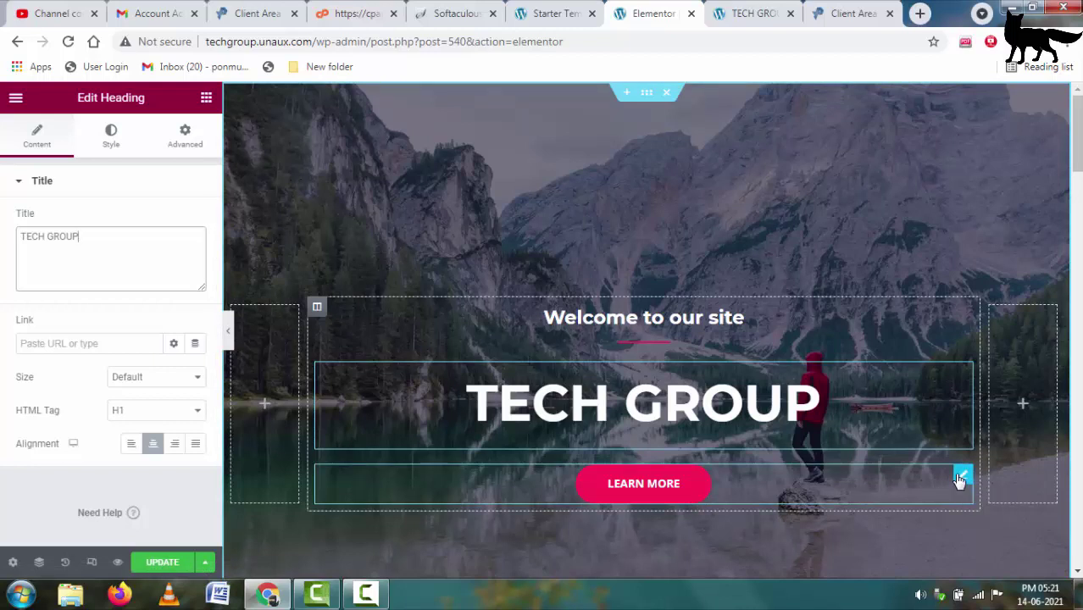
# Step: Change the LEARN MORE button label to 'LEGENTS ENTER'
pyautogui.click(708, 493)
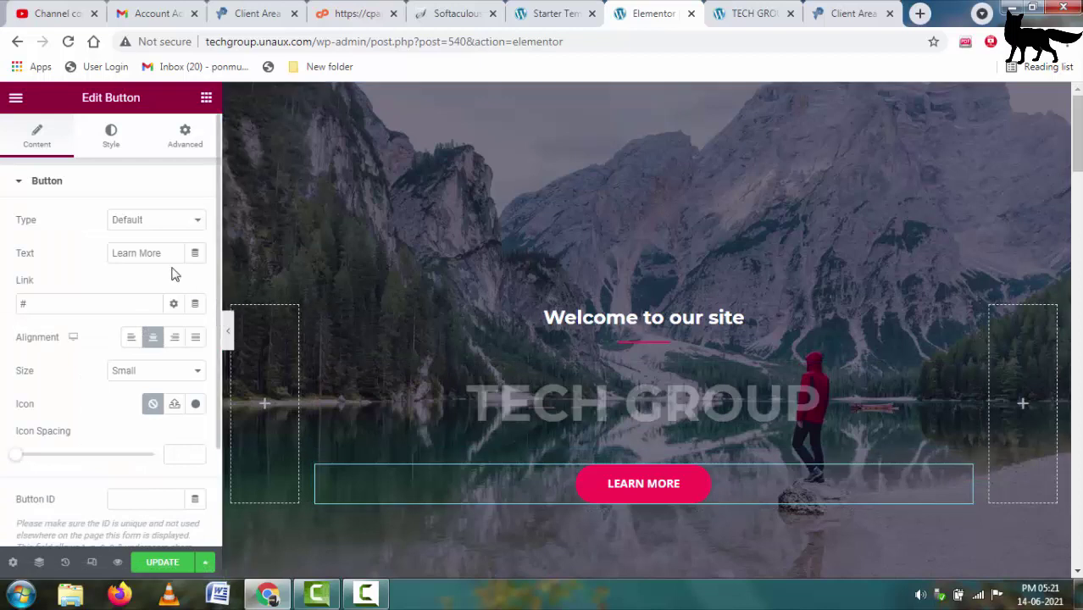
pyautogui.tripleClick(670, 490)
pyautogui.press('BackSpace')
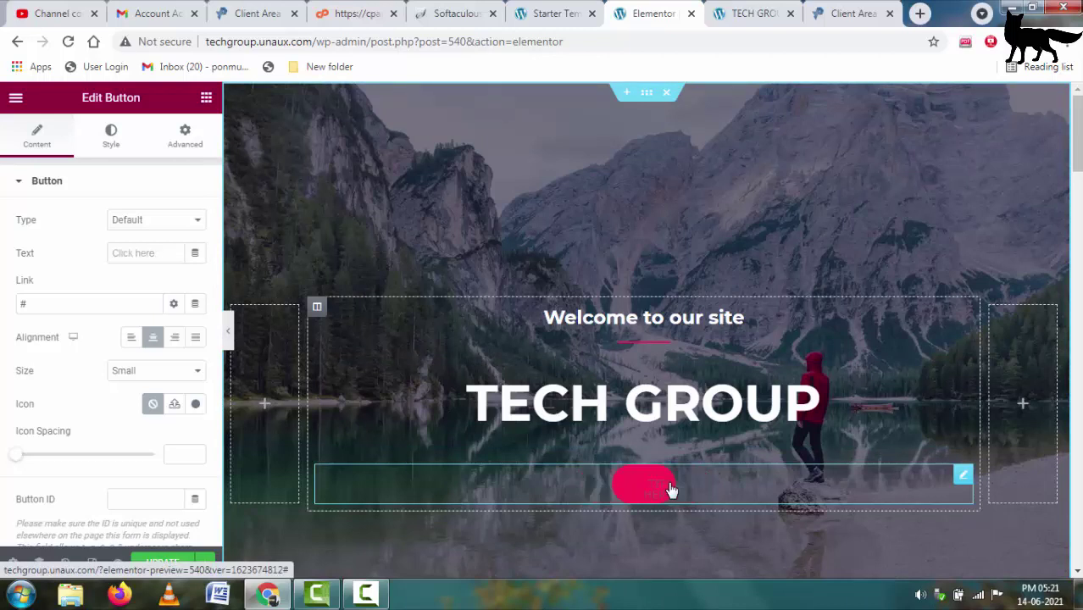
pyautogui.write('LEGEN')
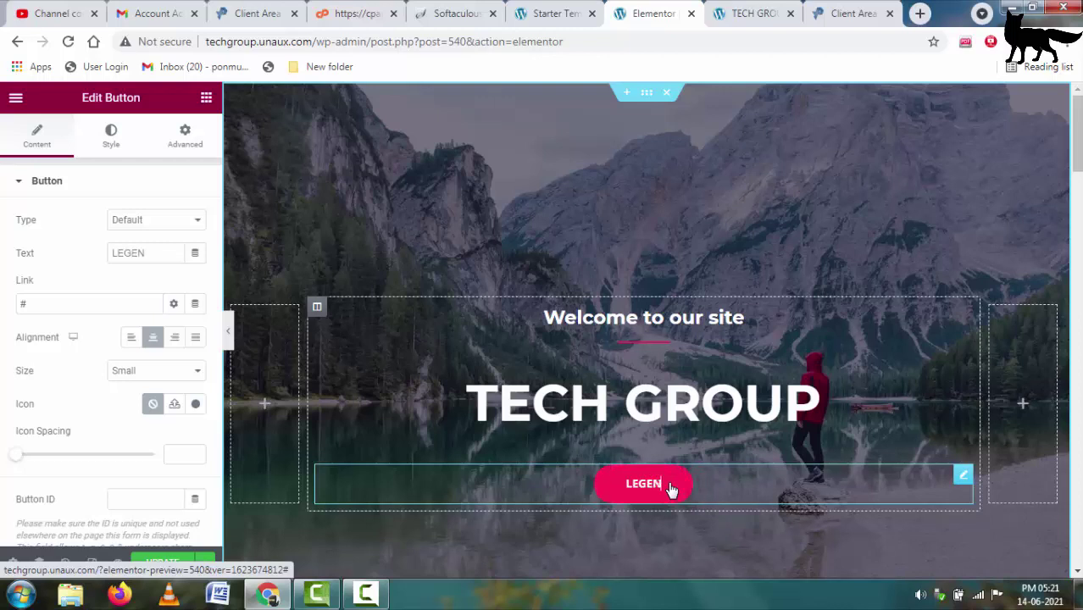
pyautogui.write('TS ENTER')
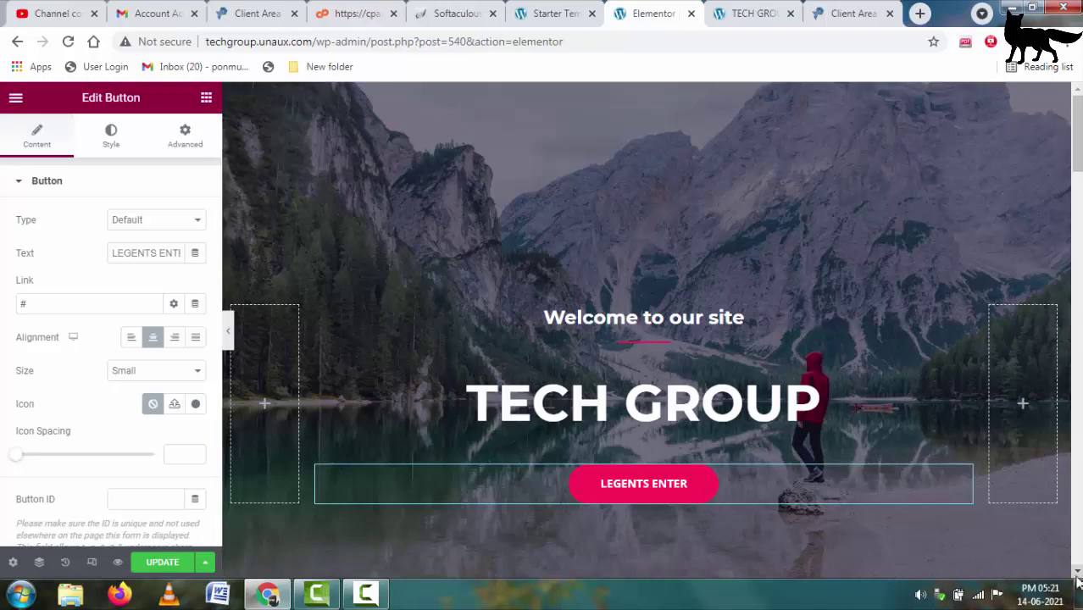
# Step: Erase the Latin quote text, keeping only its quotation marks
pyautogui.scroll(-5, 1077, 573)
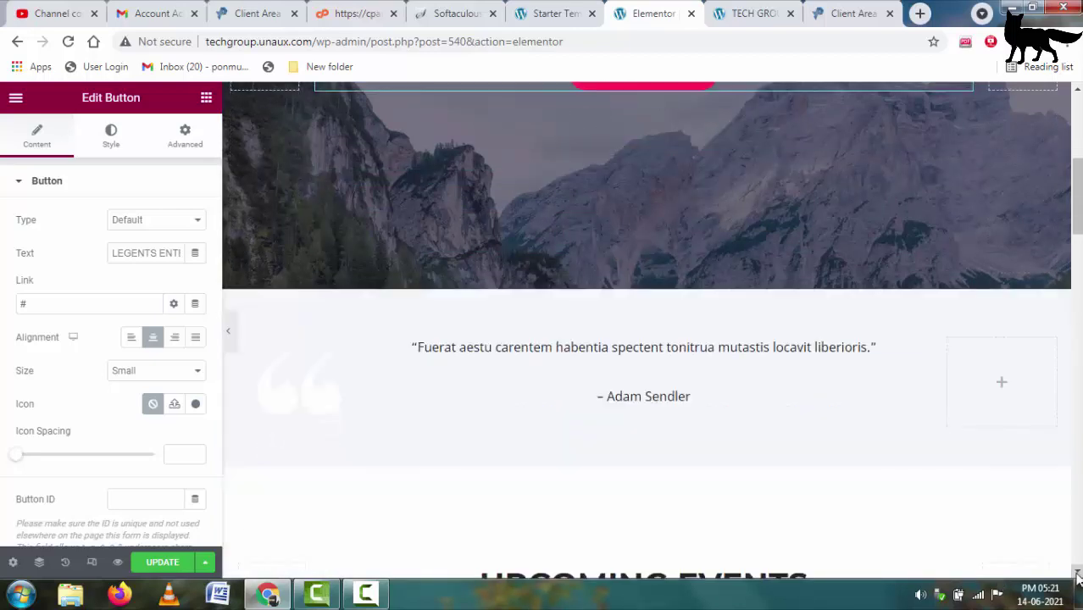
pyautogui.scroll(-2, 1077, 574)
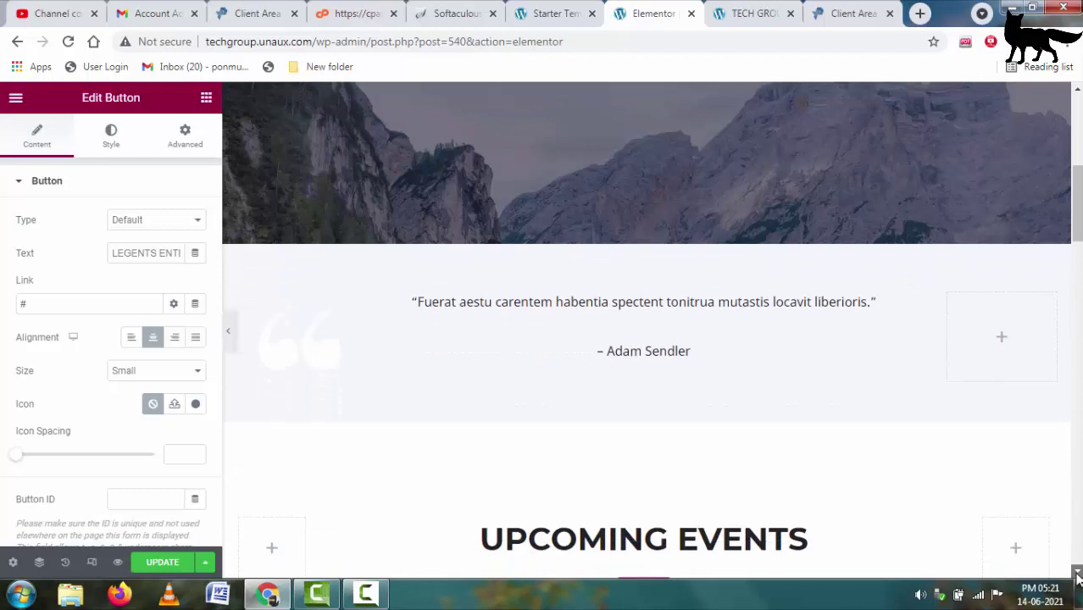
pyautogui.click(667, 299)
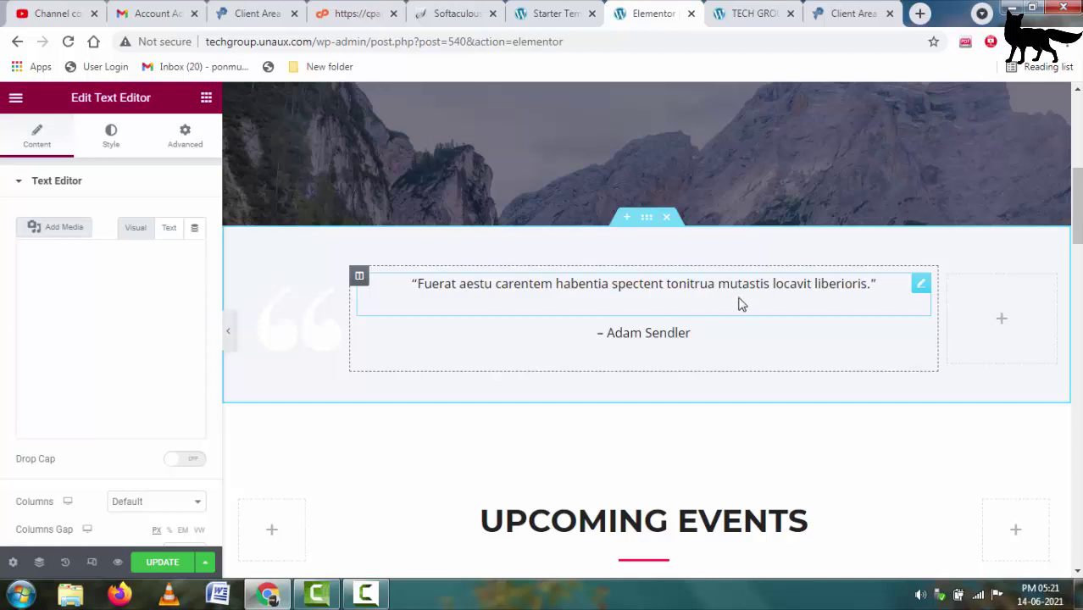
pyautogui.click(178, 365)
pyautogui.press('BackSpace')
pyautogui.press('BackSpace')
pyautogui.press('BackSpace')
pyautogui.press('BackSpace')
pyautogui.press('BackSpace')
pyautogui.press('BackSpace')
pyautogui.press('BackSpace')
pyautogui.press('BackSpace')
pyautogui.press('BackSpace')
pyautogui.press('BackSpace')
pyautogui.press('BackSpace')
pyautogui.press('BackSpace')
pyautogui.press('BackSpace')
pyautogui.press('BackSpace')
pyautogui.press('BackSpace')
pyautogui.press('BackSpace')
pyautogui.press('BackSpace')
pyautogui.press('BackSpace')
pyautogui.press('BackSpace')
pyautogui.press('BackSpace')
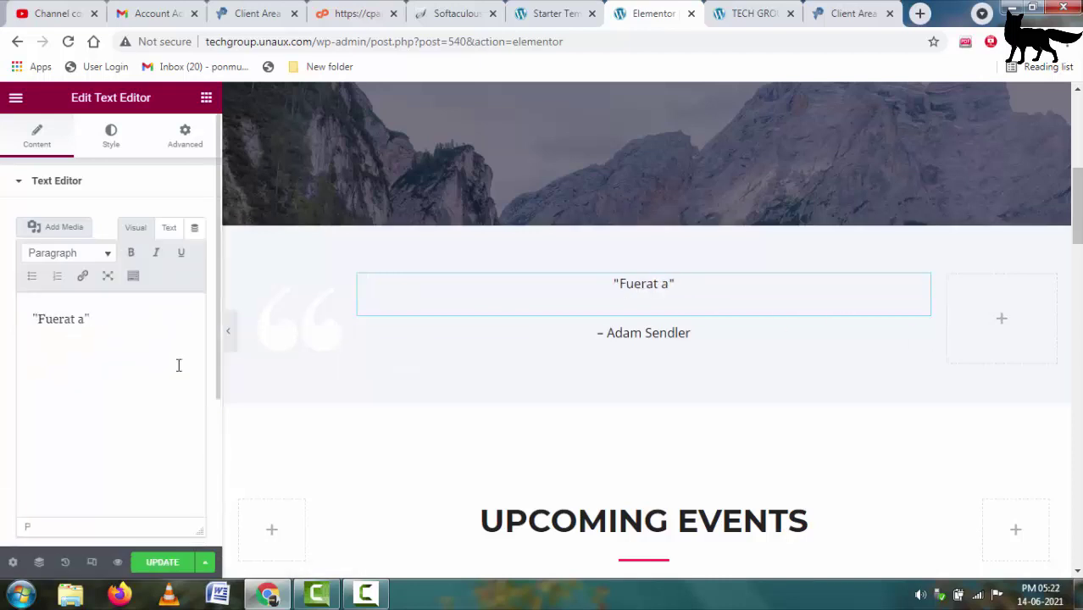
pyautogui.press('BackSpace')
pyautogui.press('BackSpace')
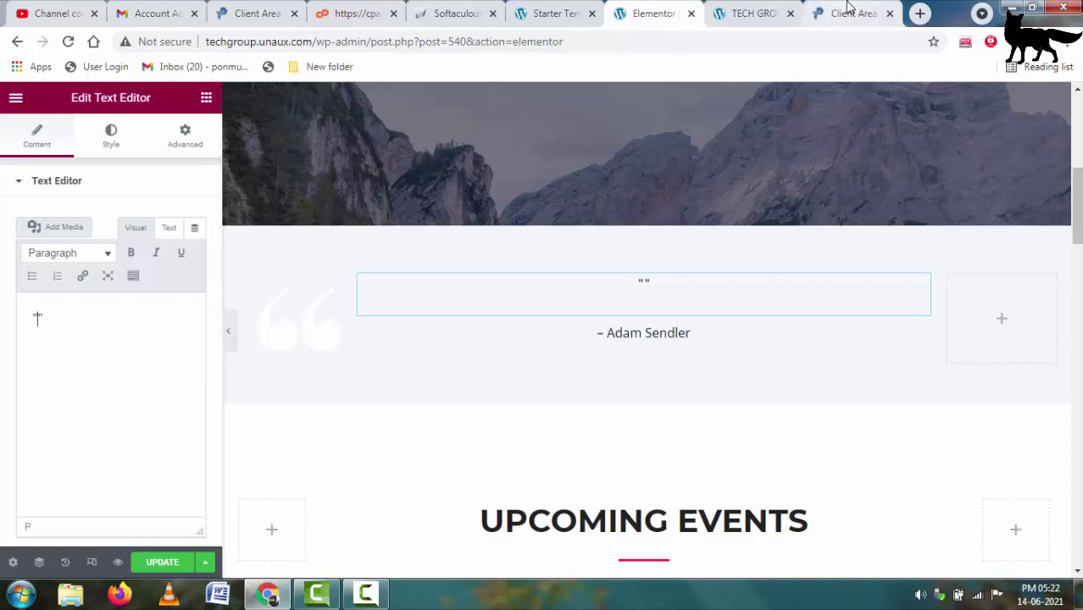
# Step: Google 'YADHUM URE YAVARUM KELER' in a new tab, copy the Tamil wording, and return to Elementor
pyautogui.click(919, 14)
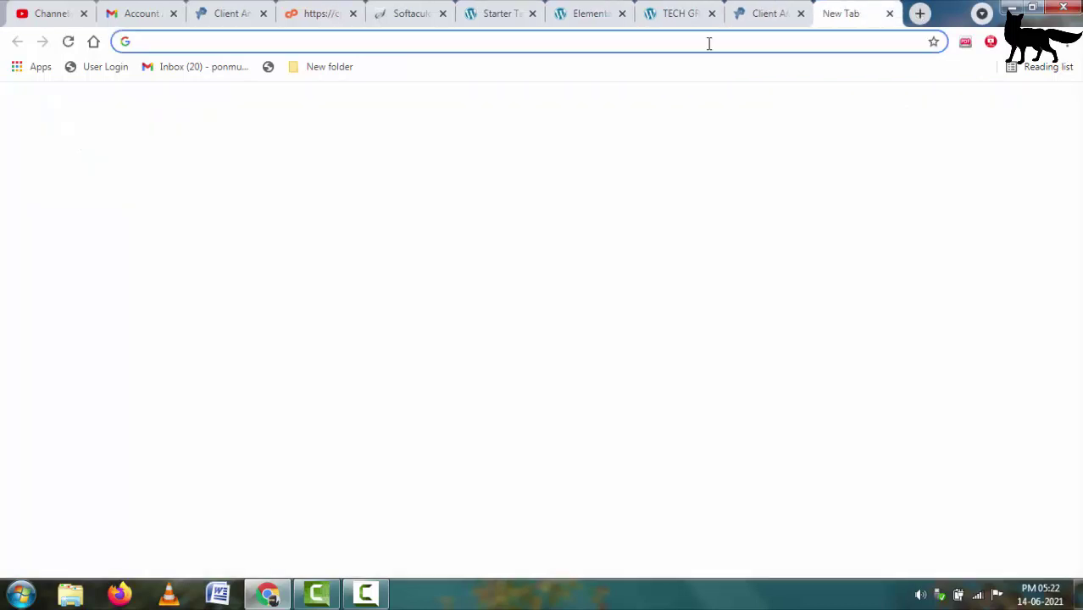
pyautogui.write('YA')
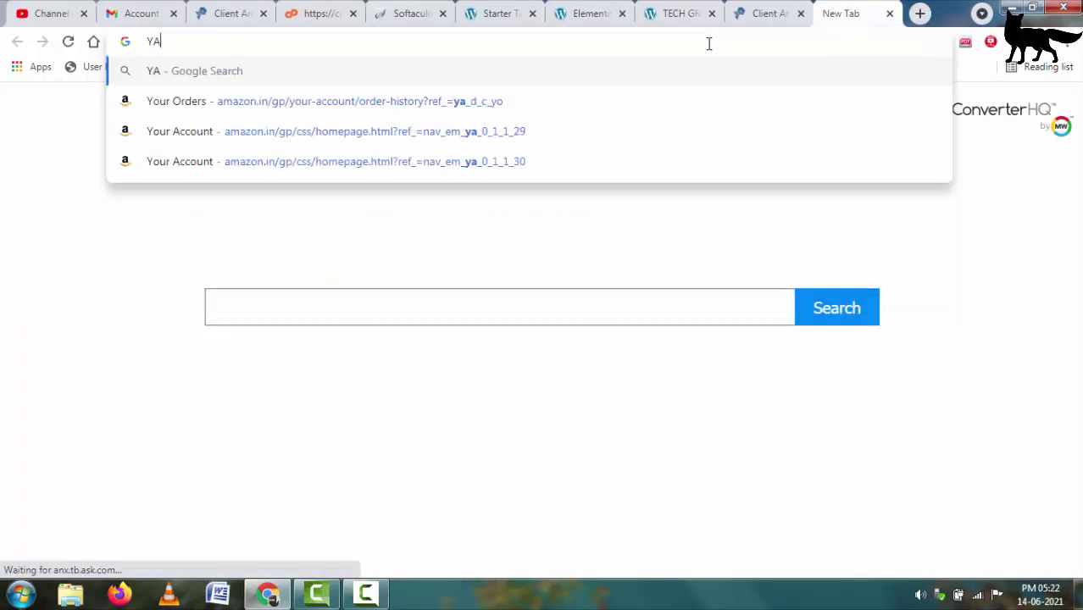
pyautogui.write('DHUM URE YAVARUM KELER')
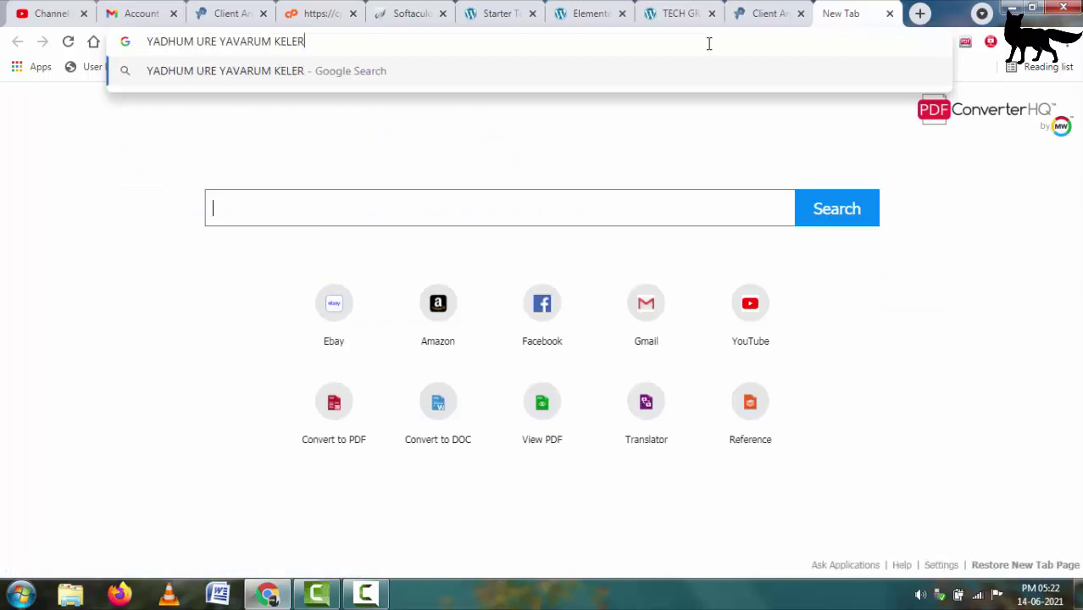
pyautogui.press('Return')
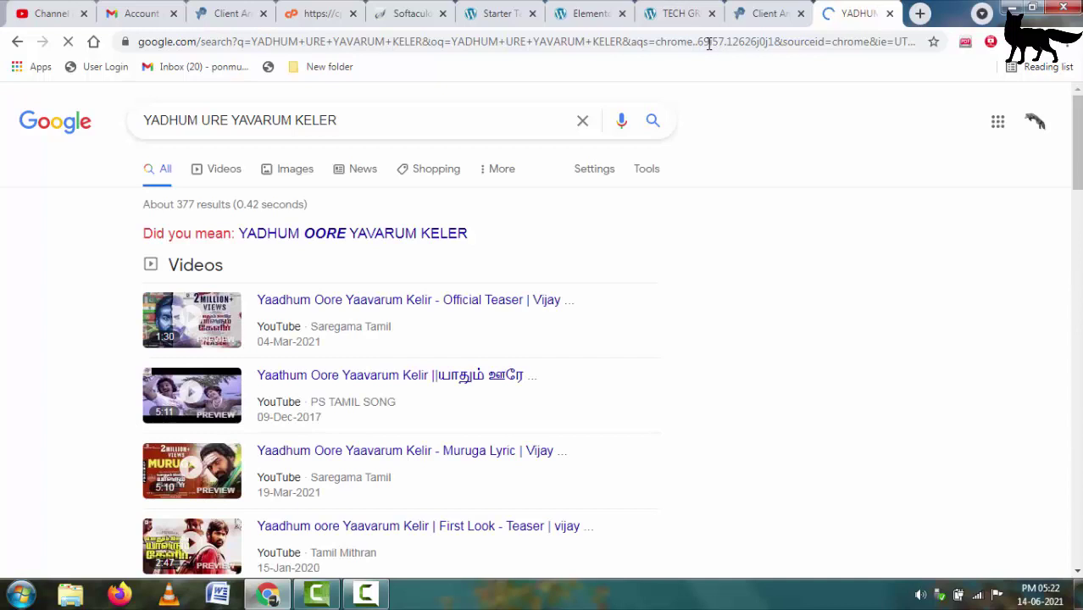
pyautogui.press('Down')
pyautogui.press('Down')
pyautogui.press('Down')
pyautogui.press('Down')
pyautogui.press('Down')
pyautogui.press('Down')
pyautogui.press('Down')
pyautogui.press('Down')
pyautogui.press('Down')
pyautogui.press('Down')
pyautogui.press('Down')
pyautogui.press('Down')
pyautogui.press('Down')
pyautogui.press('Down')
pyautogui.press('Down')
pyautogui.press('Down')
pyautogui.press('Down')
pyautogui.press('Down')
pyautogui.press('Down')
pyautogui.press('Down')
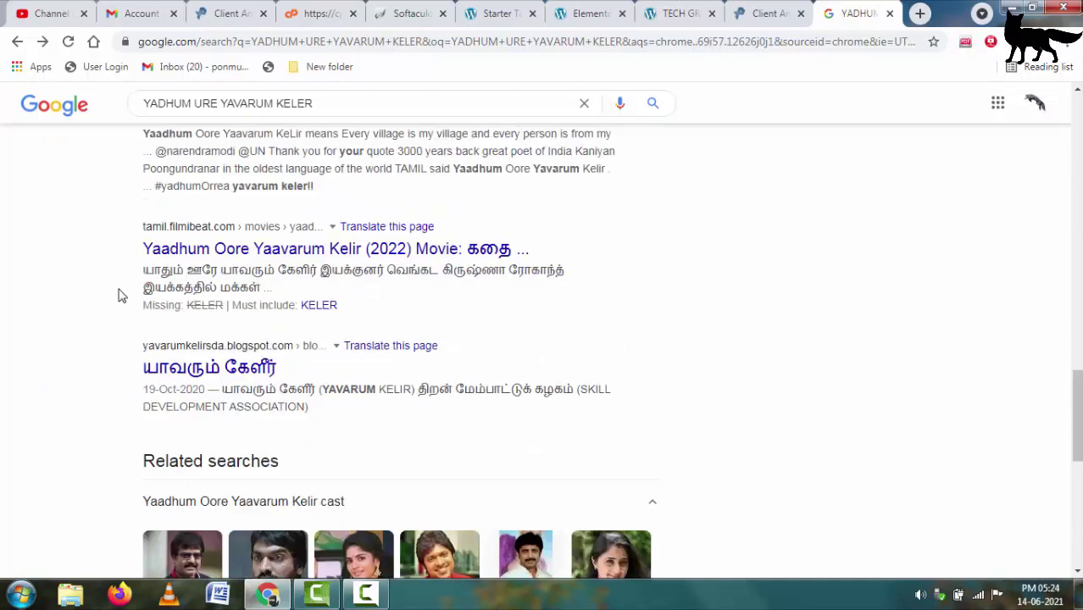
pyautogui.moveTo(154, 269); pyautogui.dragTo(325, 269)
pyautogui.hotkey('ctrl', 'c')
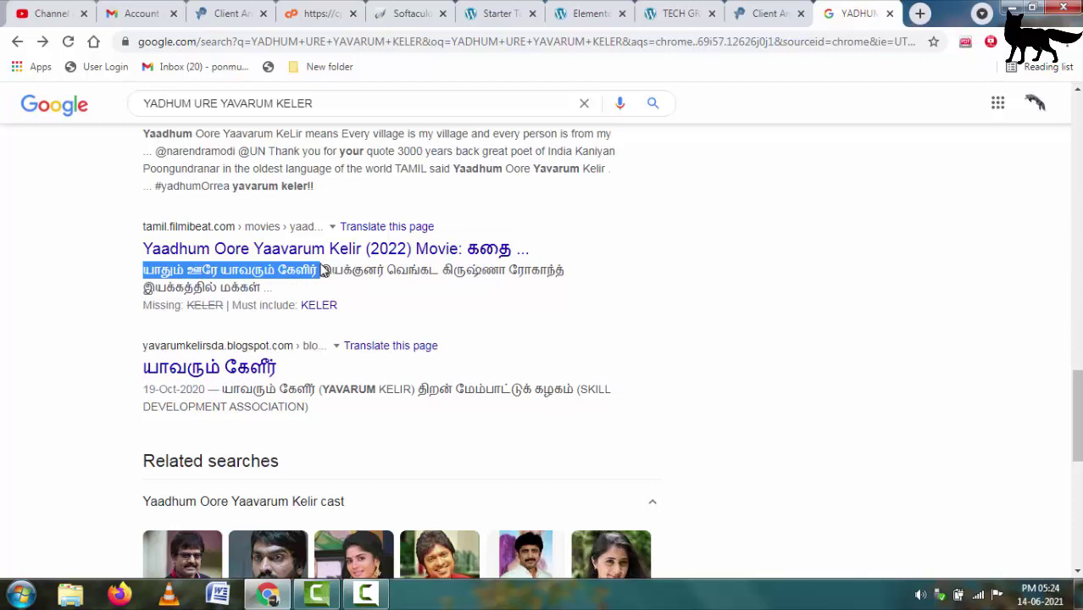
pyautogui.click(591, 14)
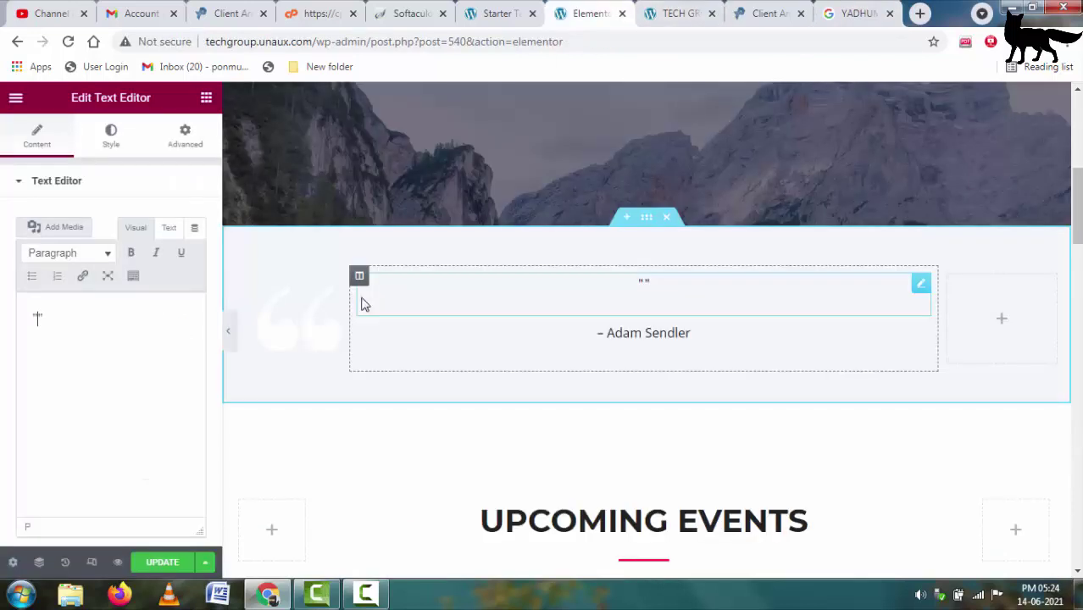
# Step: Paste the Tamil saying into the quote and replace Adam Sendler with கணியன் பூங்குன்றன்
pyautogui.hotkey('ctrl', 'v')
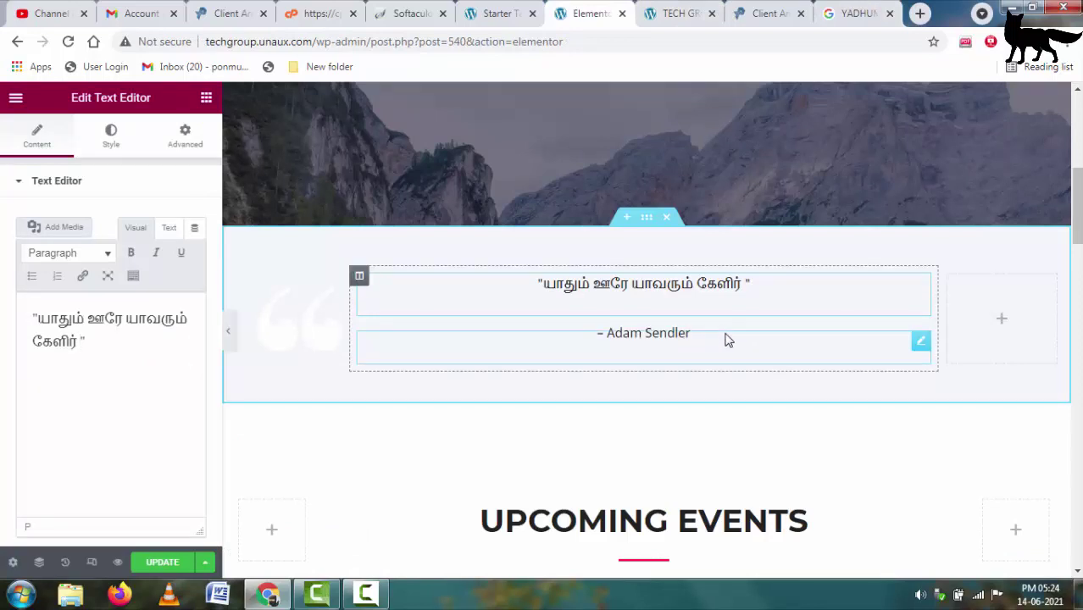
pyautogui.click(813, 347)
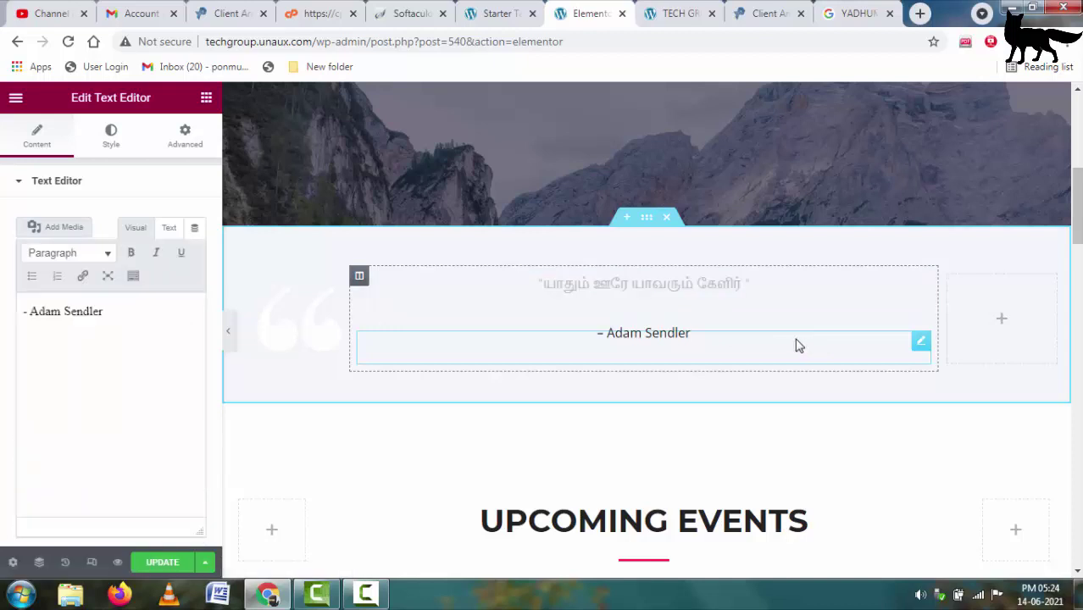
pyautogui.moveTo(40, 319); pyautogui.dragTo(124, 353)
pyautogui.press('BackSpace')
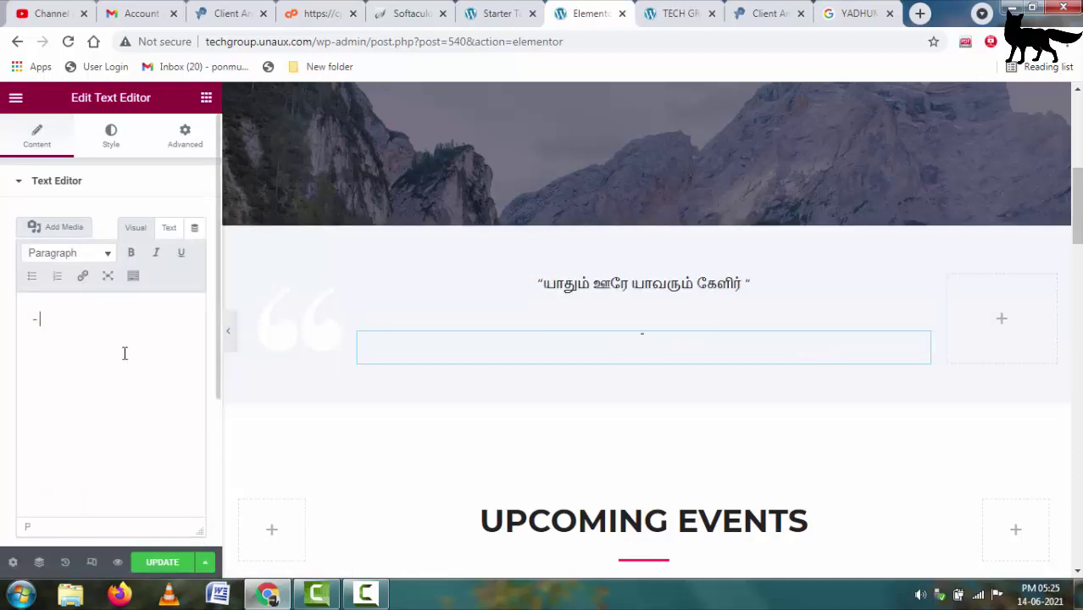
pyautogui.write('கணியன் பூங்குன்றன்')
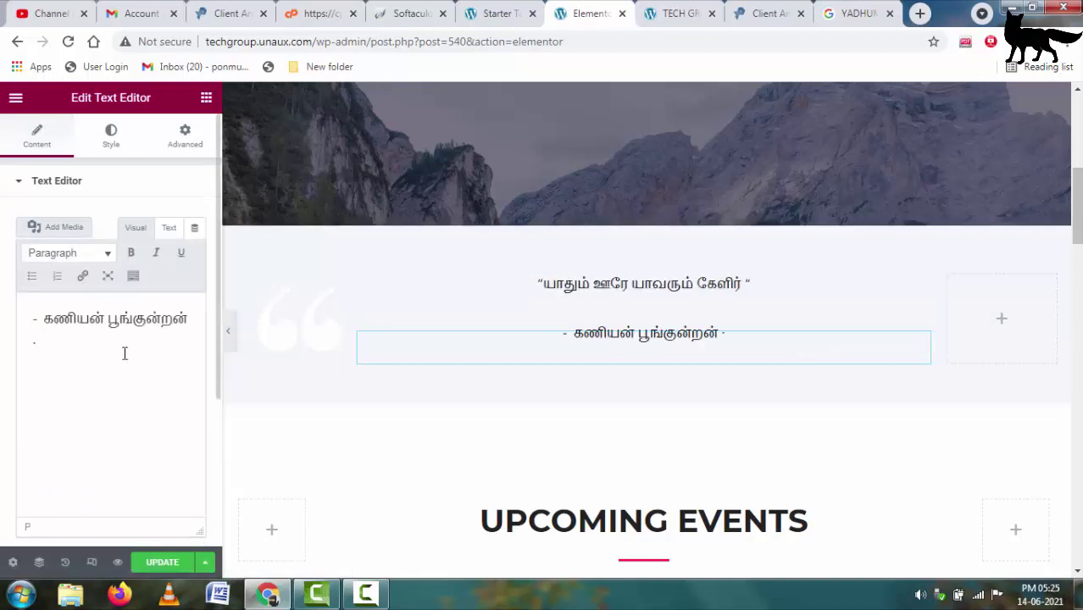
pyautogui.press('BackSpace')
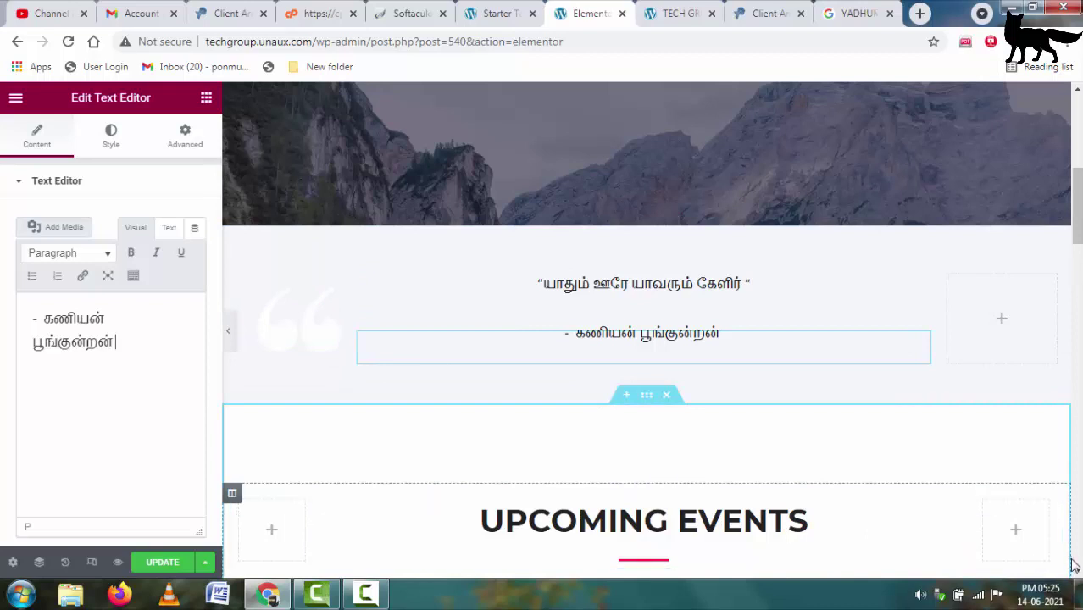
pyautogui.scroll(-3, 1077, 573)
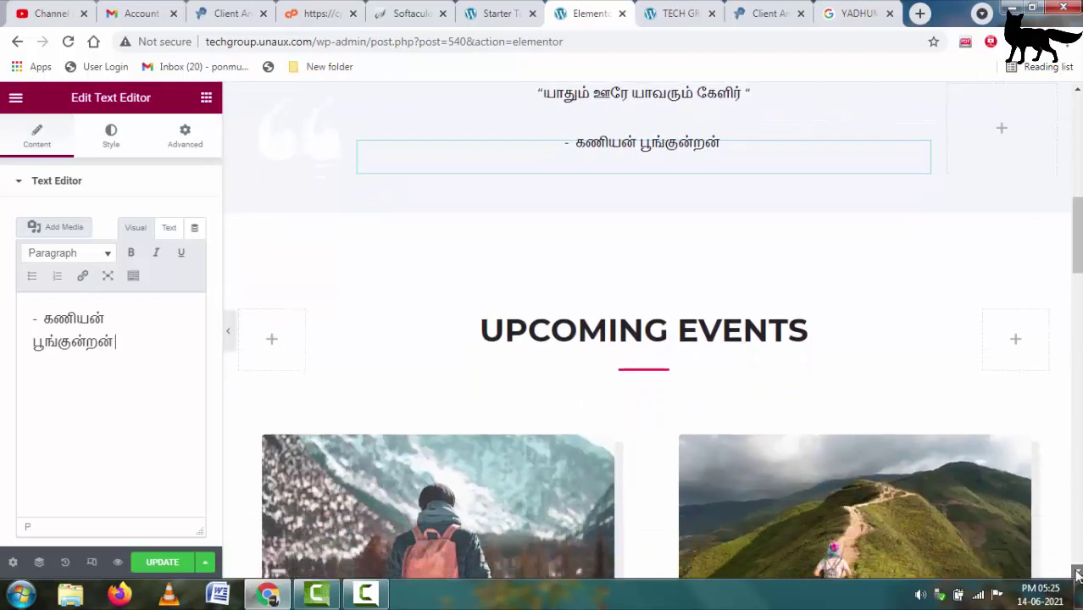
pyautogui.scroll(-3, 1077, 574)
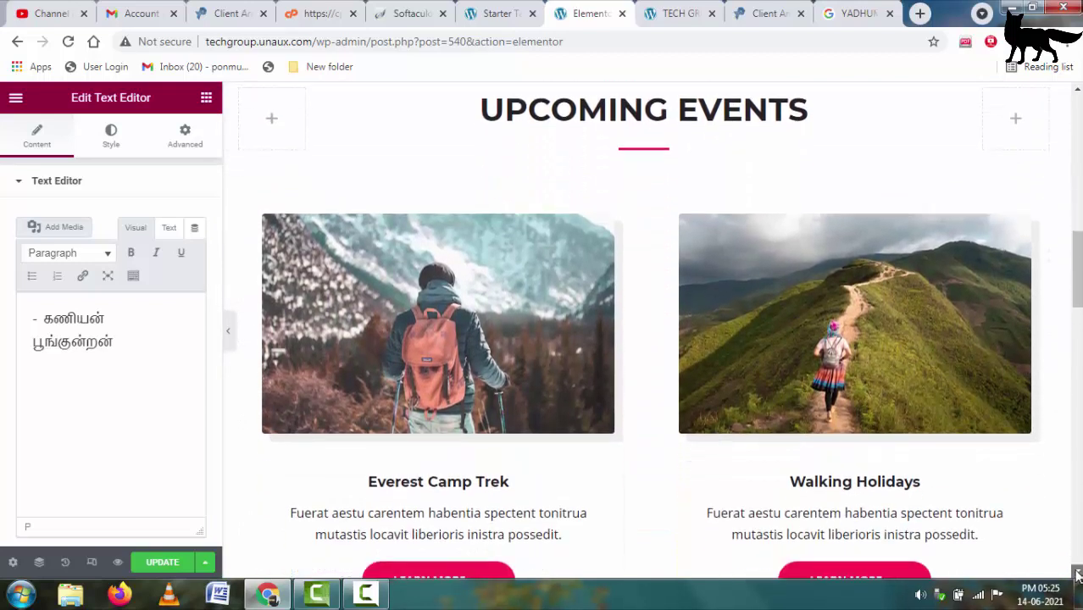
pyautogui.scroll(-1, 1077, 574)
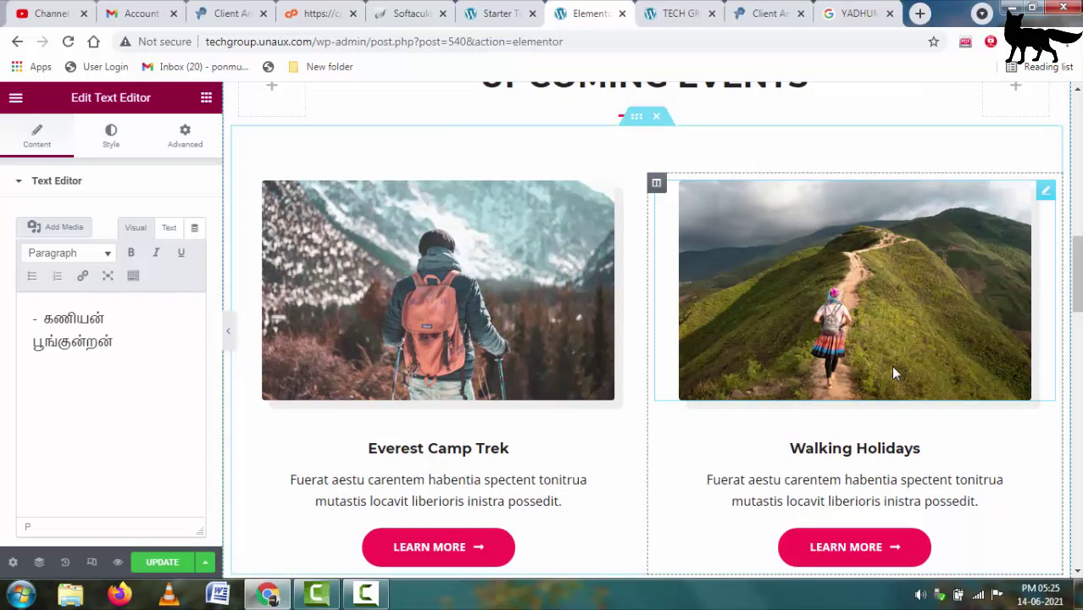
# Step: Inspect the Walking Holidays LEARN MORE button's style, advanced and content settings
pyautogui.click(843, 560)
pyautogui.click(111, 134)
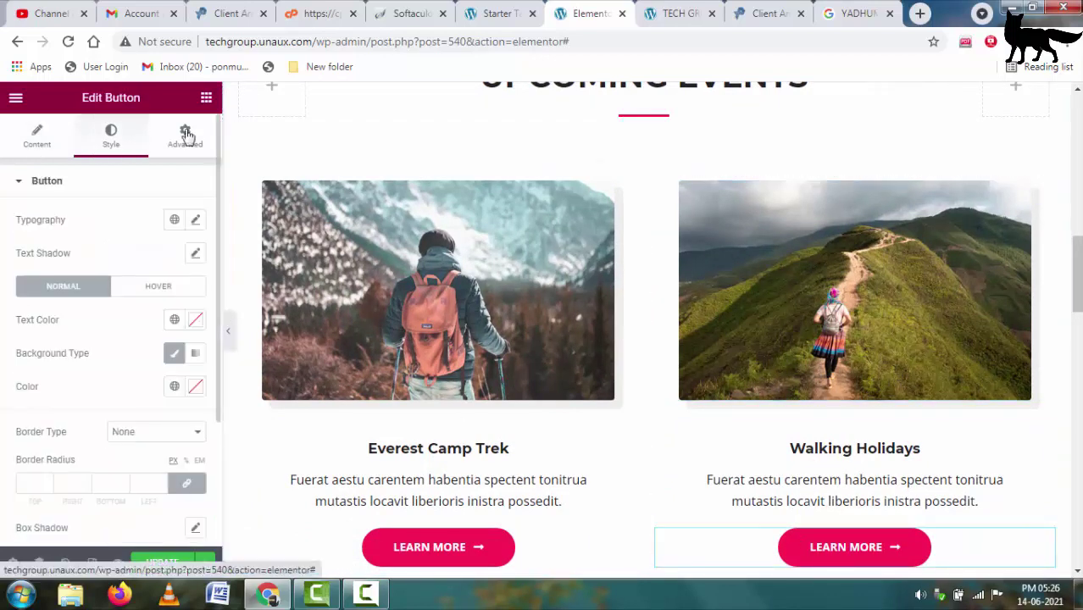
pyautogui.click(187, 135)
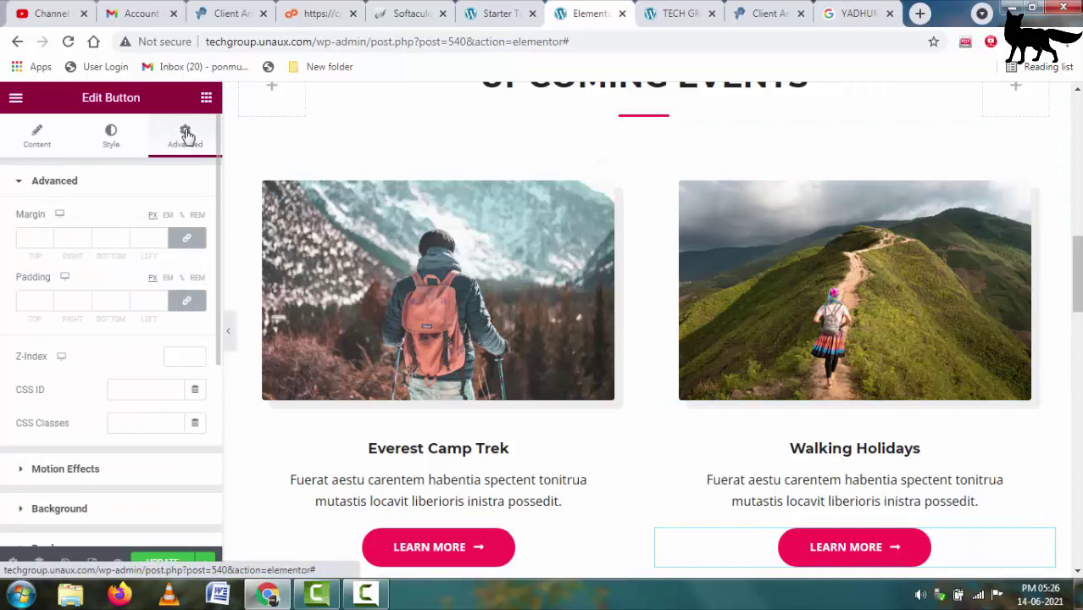
pyautogui.click(39, 146)
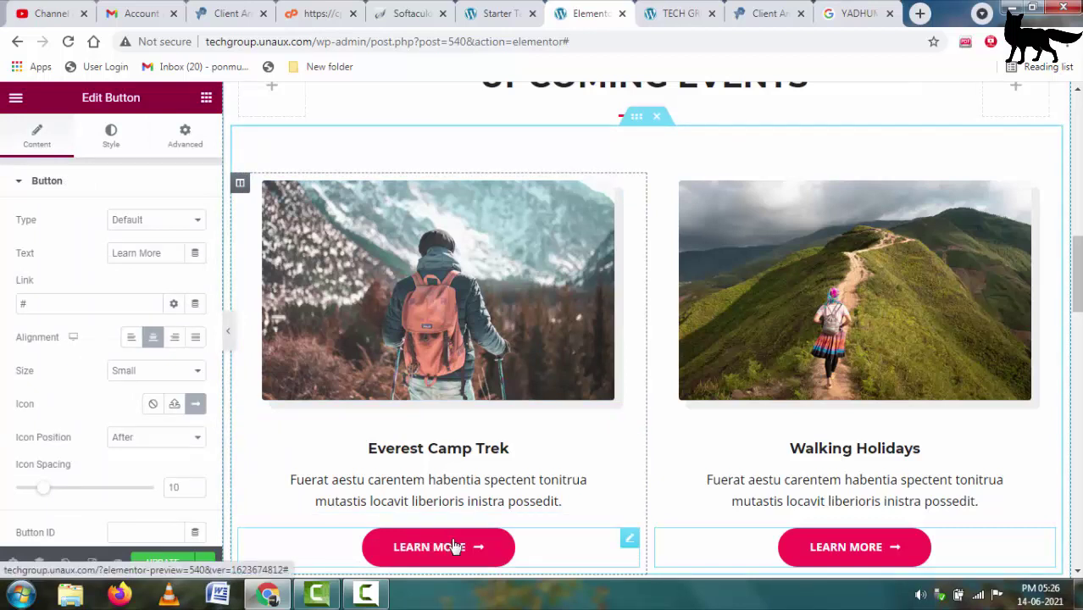
# Step: Look over the Everest Camp Trek box, then save the page and switch to the TECH GROUP tab
pyautogui.click(454, 472)
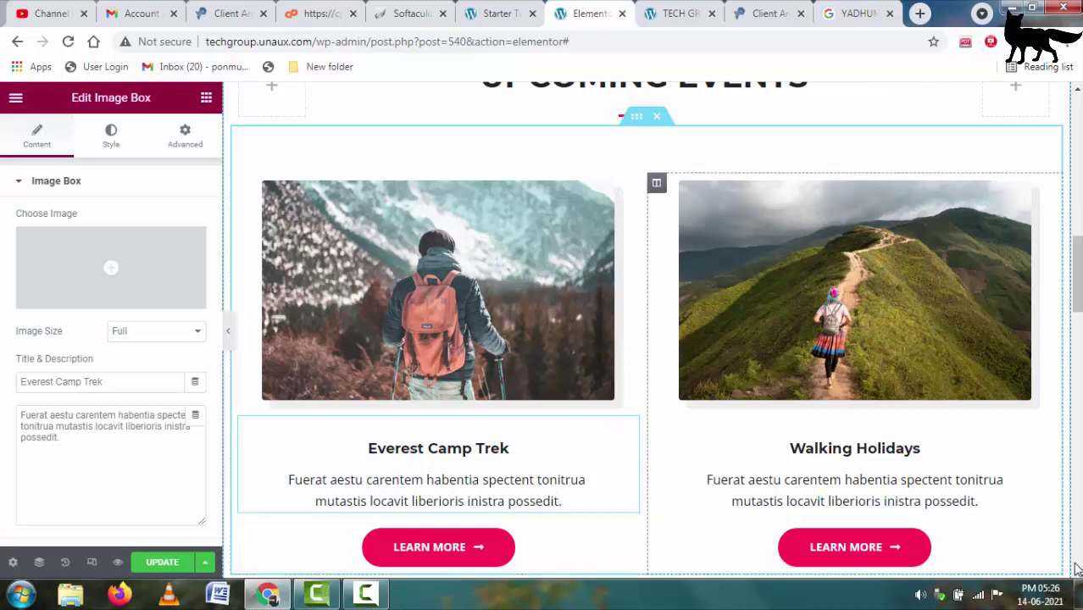
pyautogui.scroll(-10, 1078, 573)
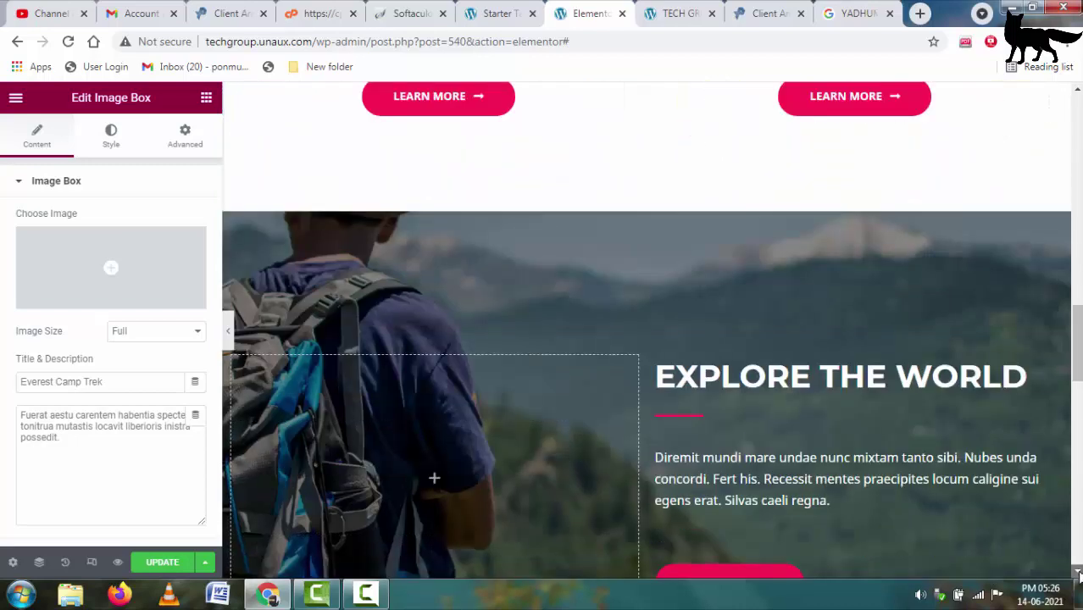
pyautogui.scroll(-12, 1078, 573)
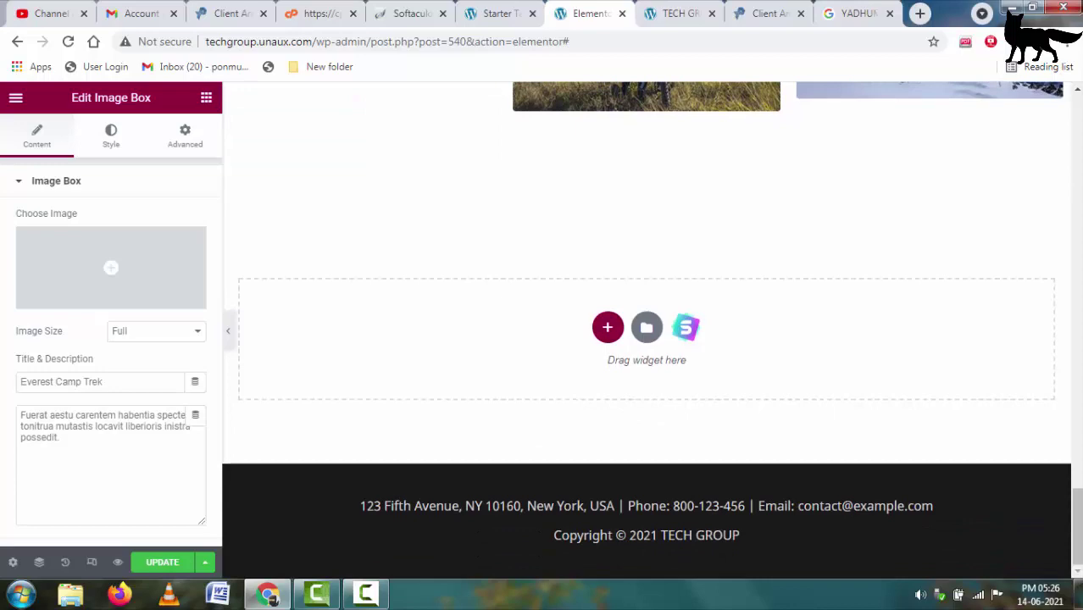
pyautogui.scroll(5, 1076, 89)
pyautogui.scroll(20, 1076, 93)
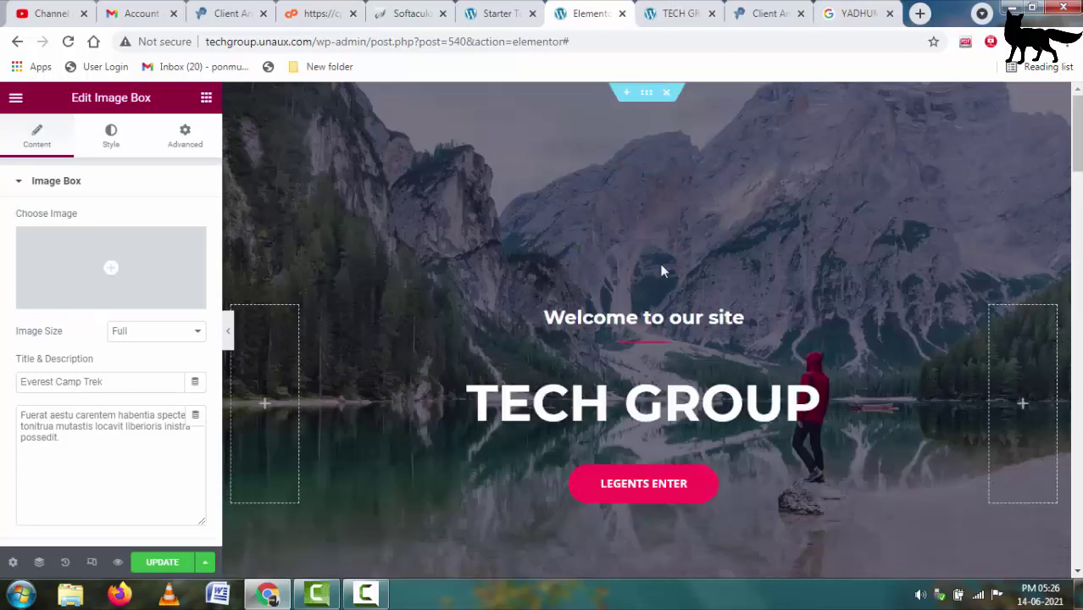
pyautogui.click(163, 563)
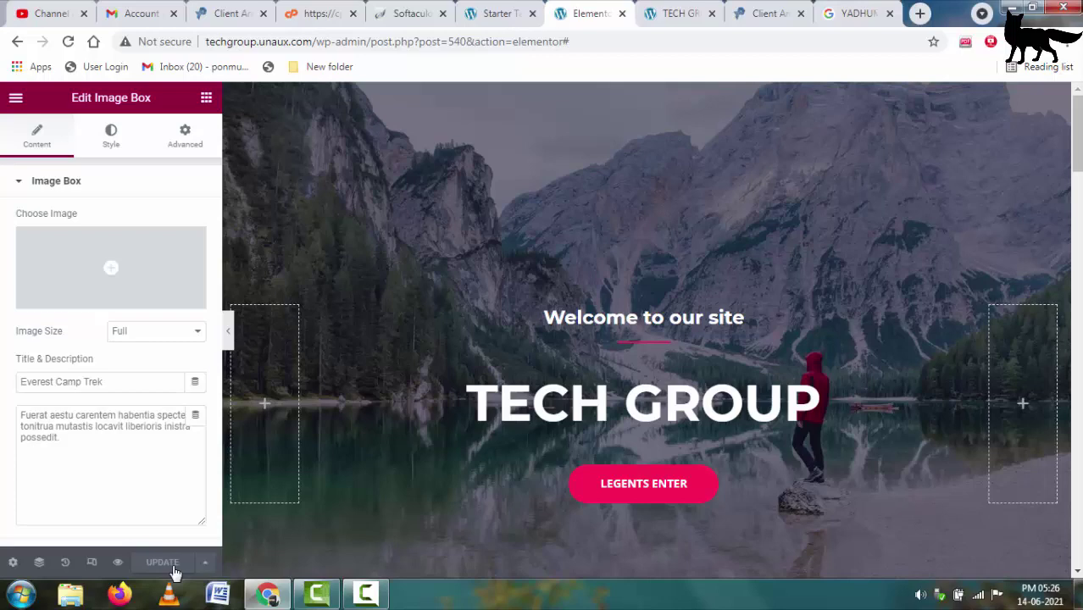
pyautogui.click(671, 12)
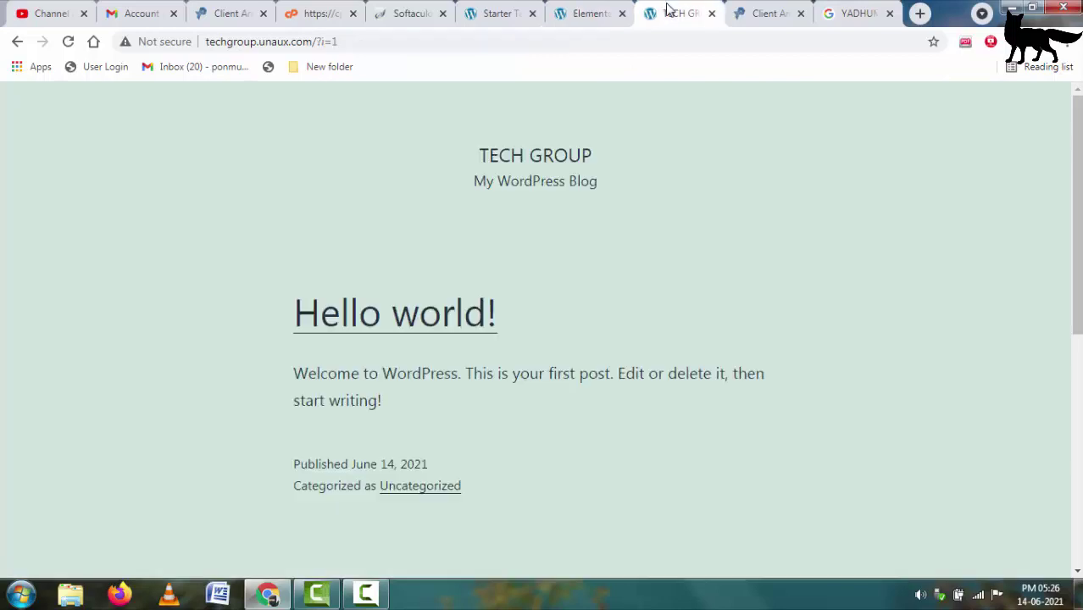
# Step: Reload the live site to show the new homepage, then open the Customizer
pyautogui.click(69, 43)
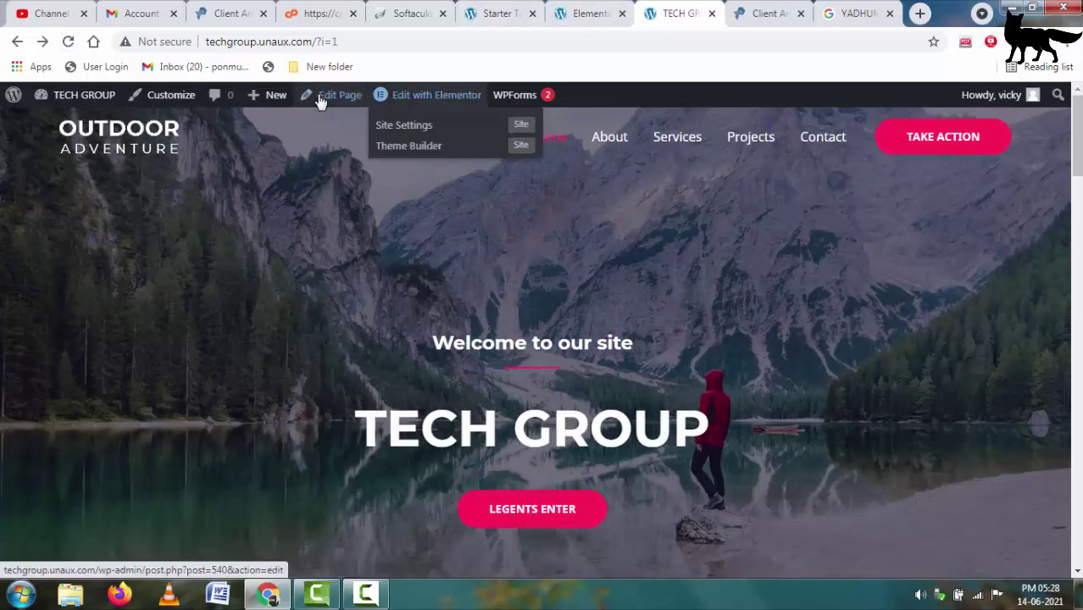
pyautogui.click(177, 100)
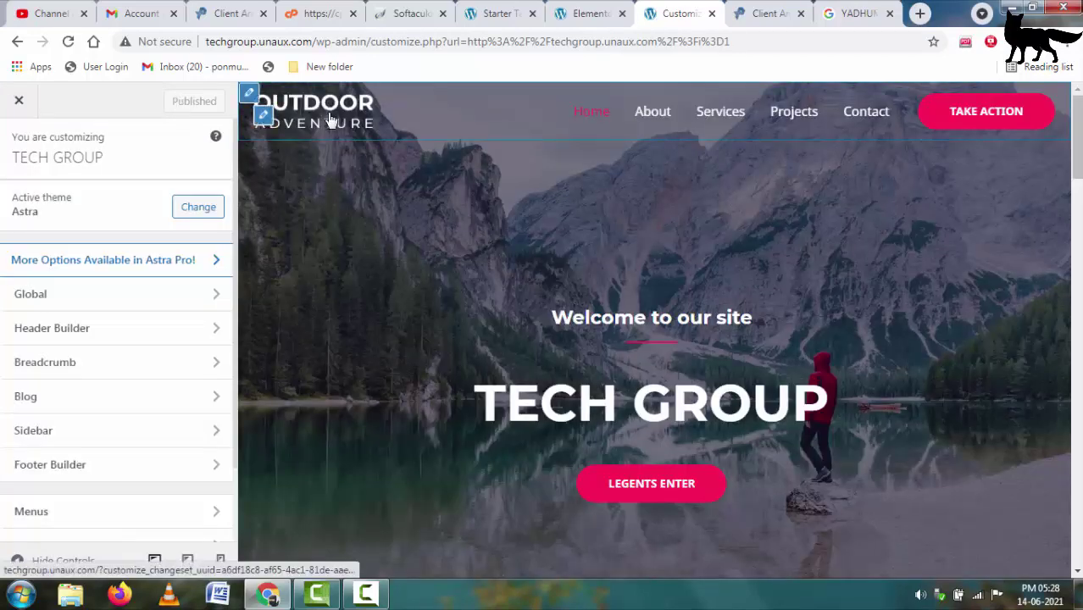
# Step: Upload the black fox clipart PNG from the desktop and choose it as the header logo
pyautogui.click(265, 119)
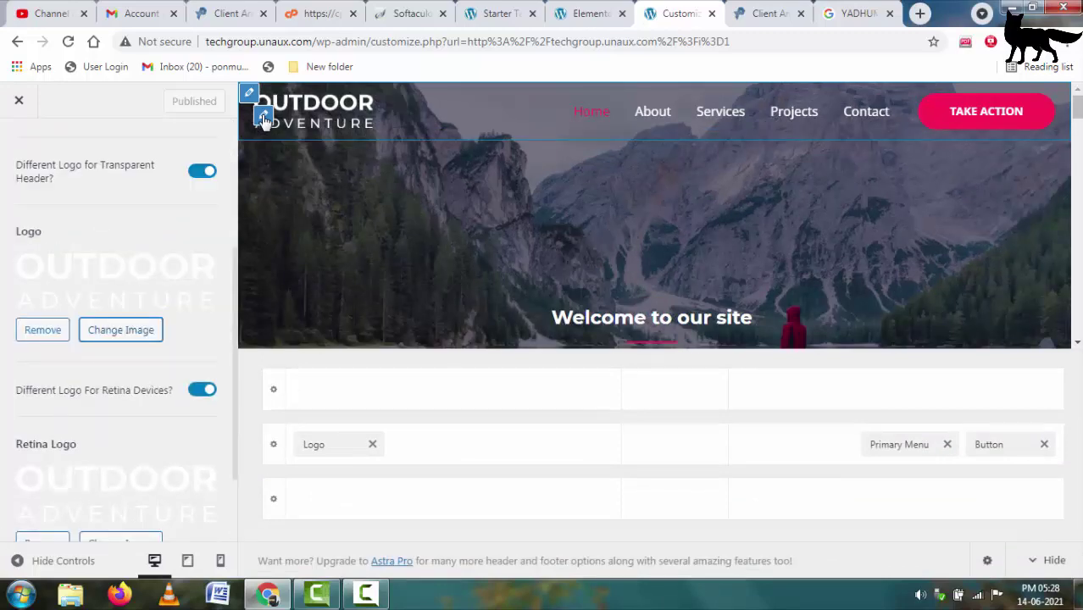
pyautogui.click(148, 295)
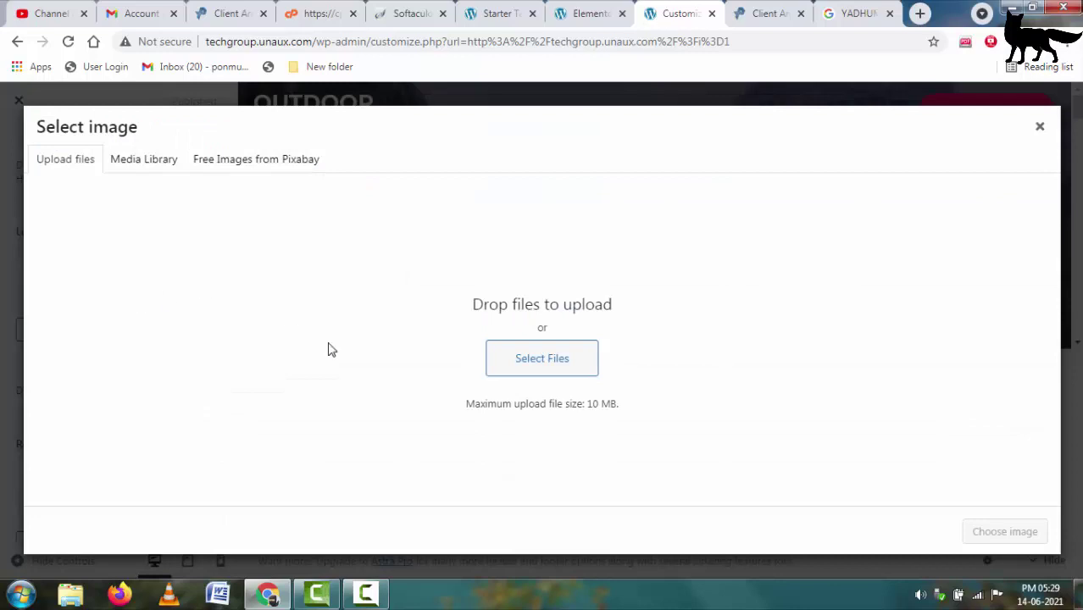
pyautogui.click(529, 362)
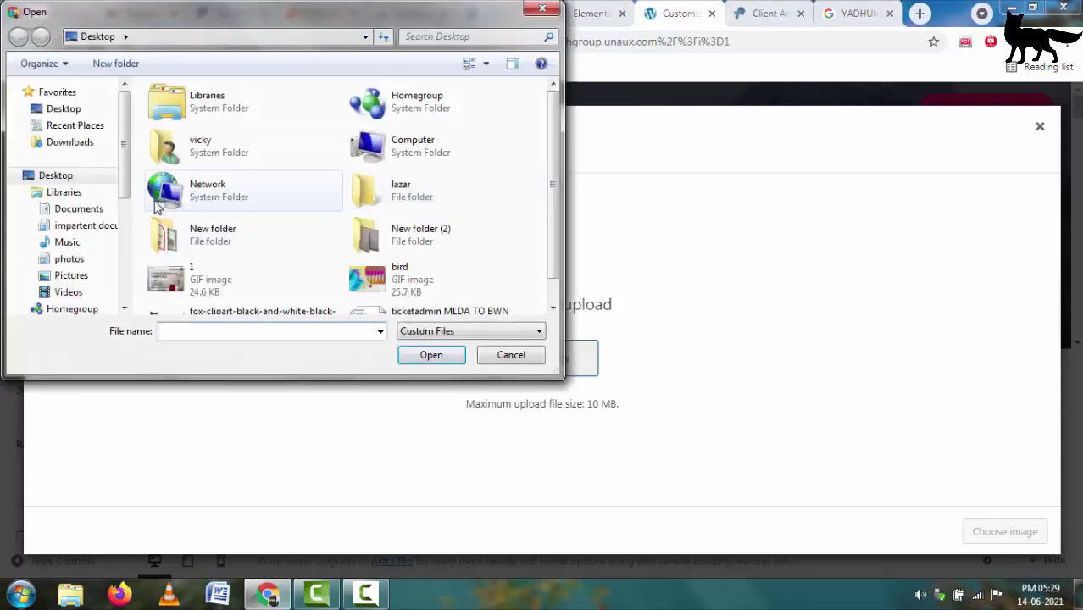
pyautogui.click(552, 310)
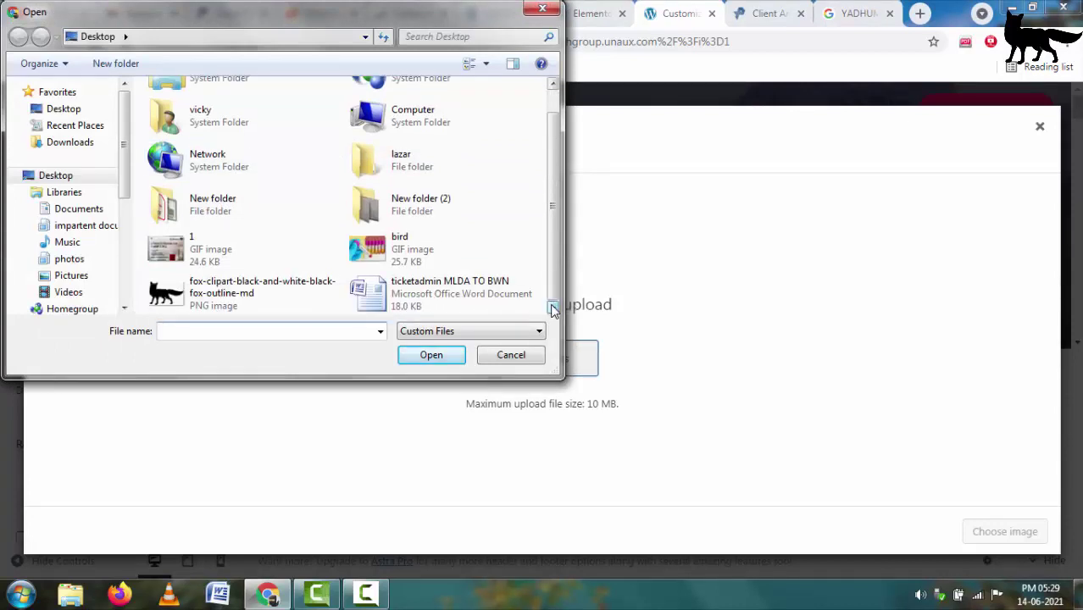
pyautogui.click(204, 292)
pyautogui.click(430, 355)
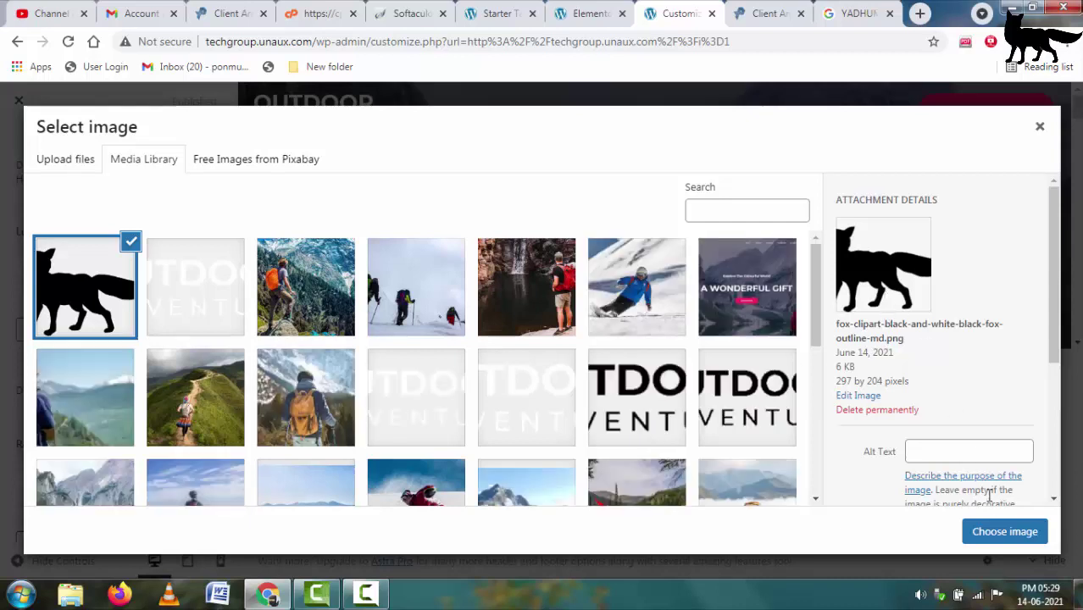
pyautogui.click(1002, 536)
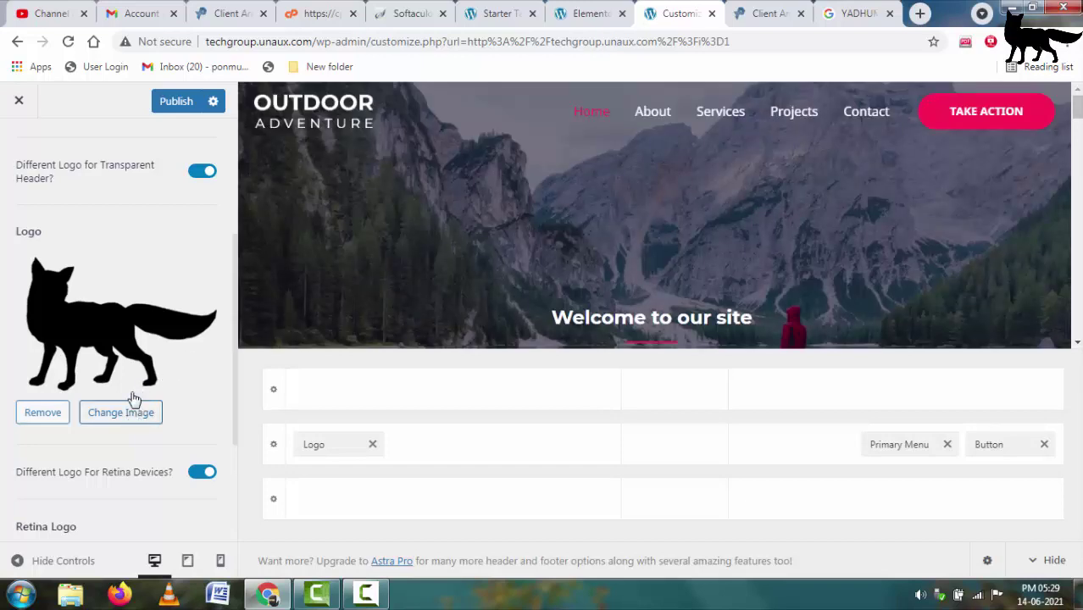
# Step: Publish the fox logo change and close the Customizer tab
pyautogui.click(177, 102)
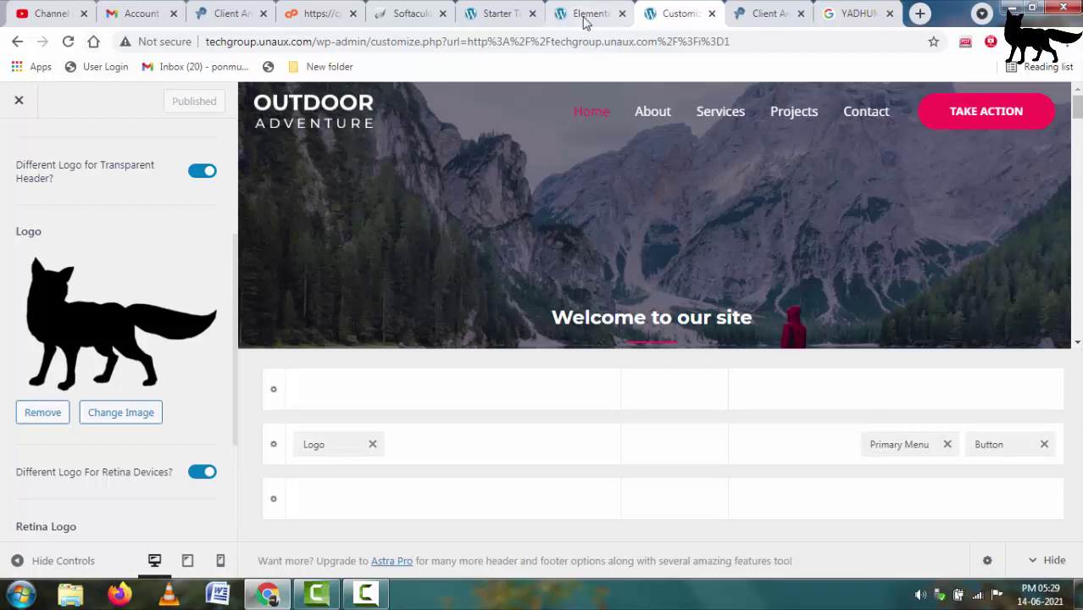
pyautogui.click(628, 19)
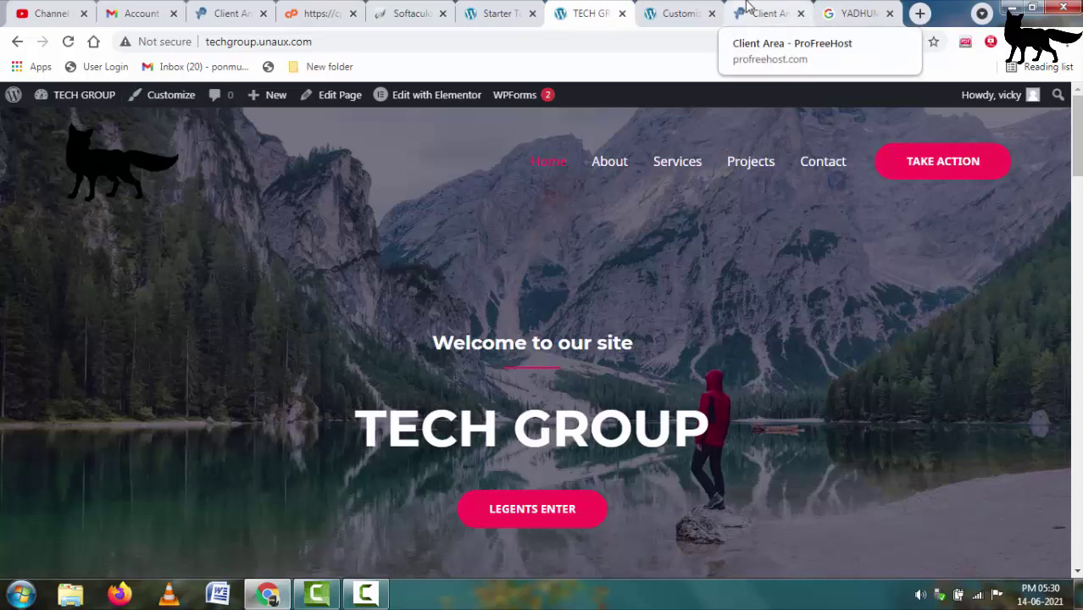
pyautogui.click(712, 14)
# Step: Scroll the live TECH GROUP home page down to the Upcoming Events cards, then back to the top
pyautogui.scroll(-1, 1077, 574)
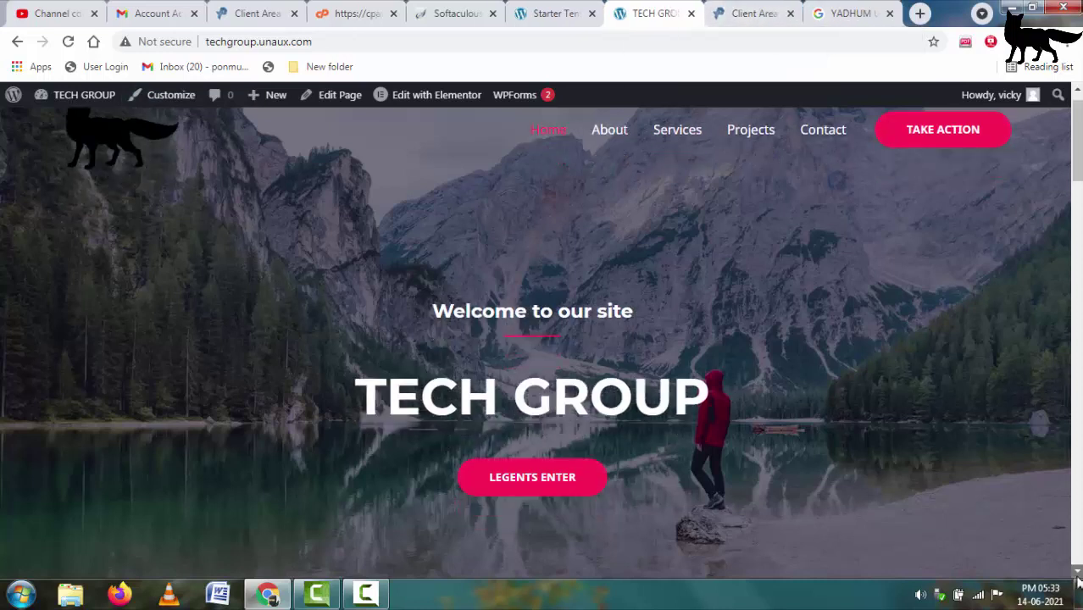
pyautogui.click(1077, 573)
pyautogui.click(1077, 573)
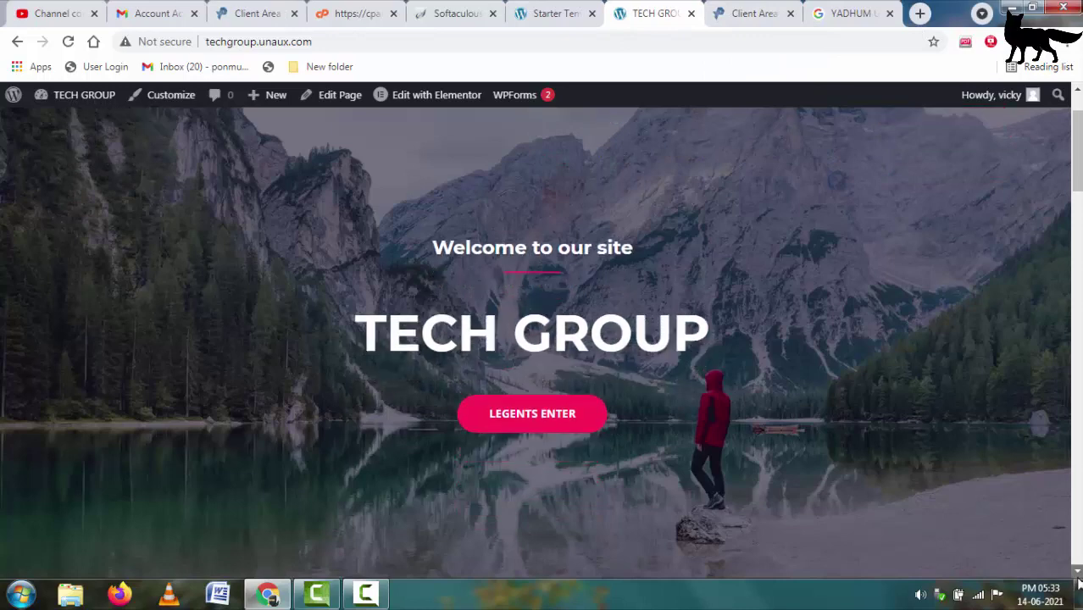
pyautogui.scroll(-1, 1078, 581)
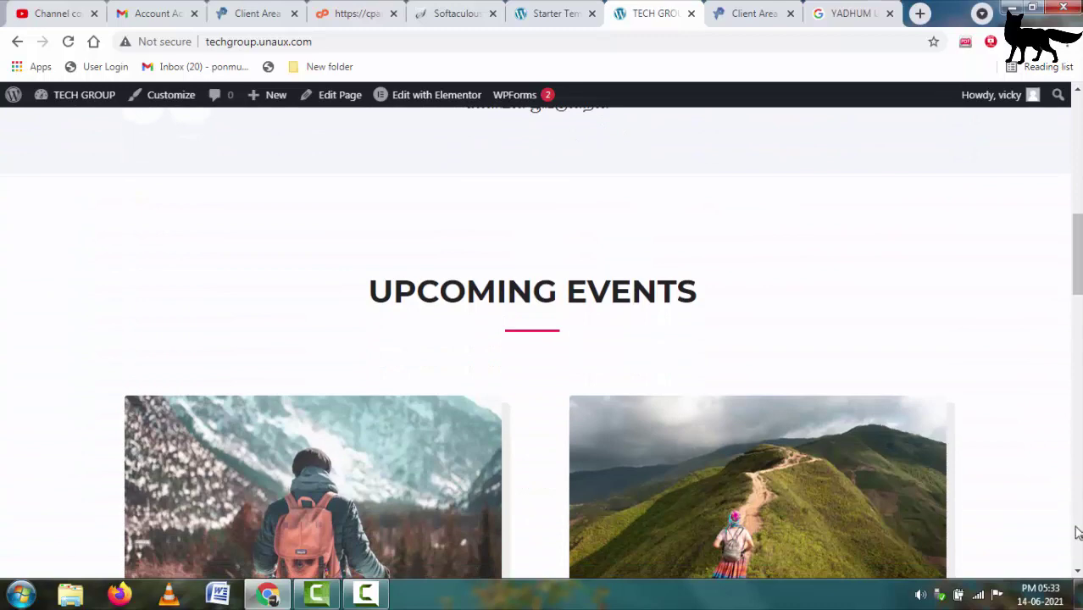
pyautogui.scroll(-3, 1078, 581)
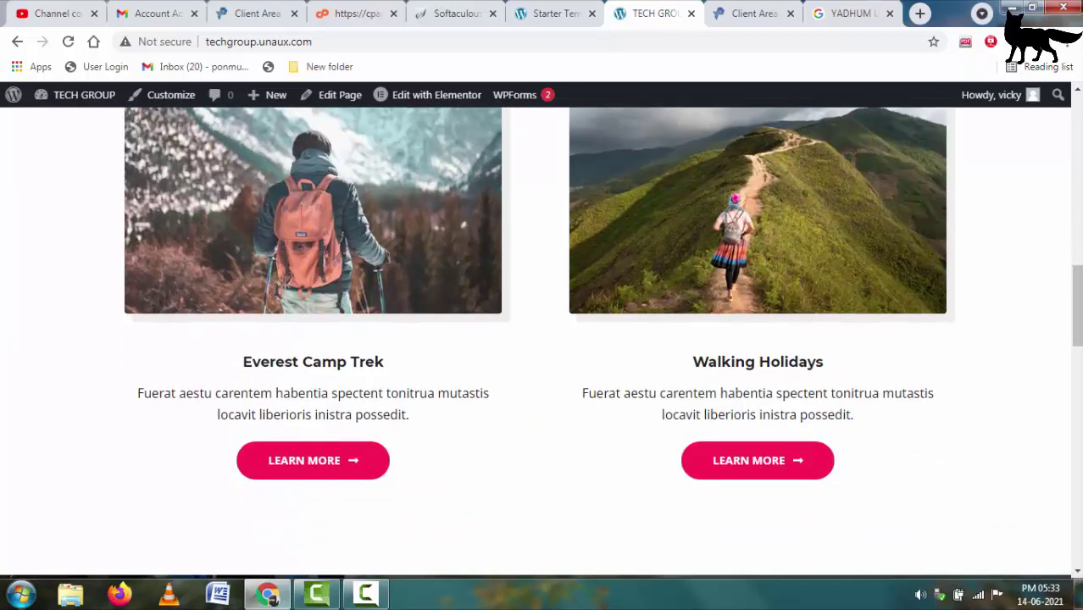
pyautogui.press('Home')
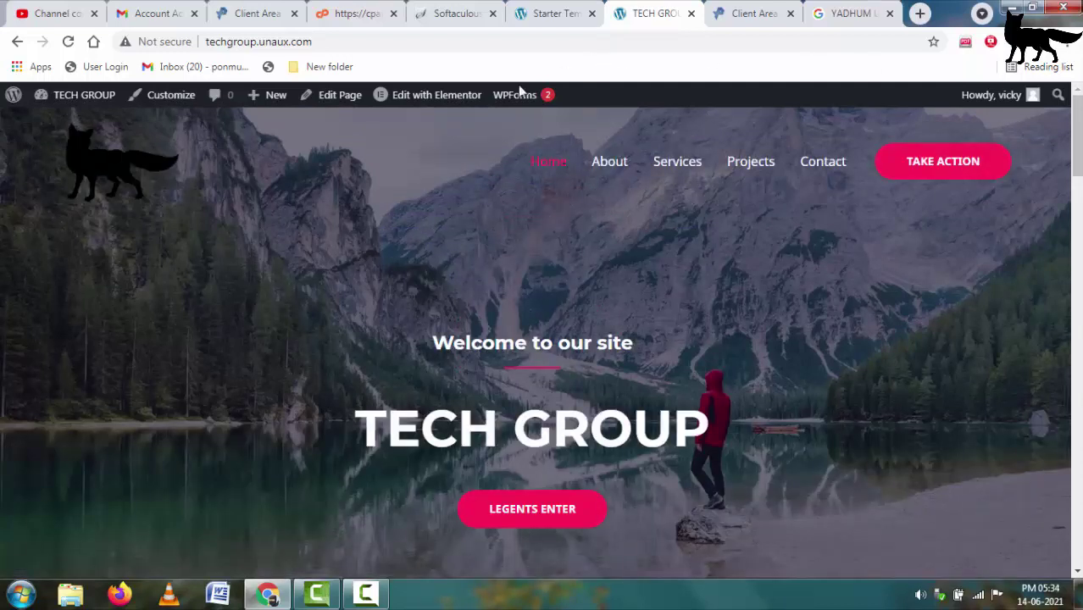
# Step: Edit the home page in Elementor and select the Everest Camp Trek card's Link field
pyautogui.click(439, 108)
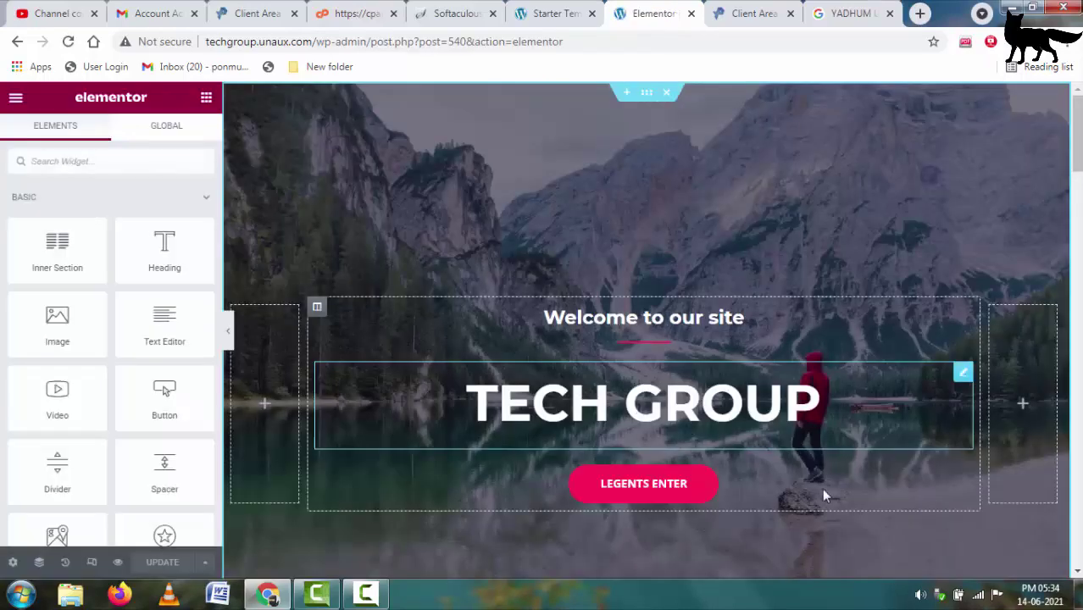
pyautogui.scroll(-5, 1078, 568)
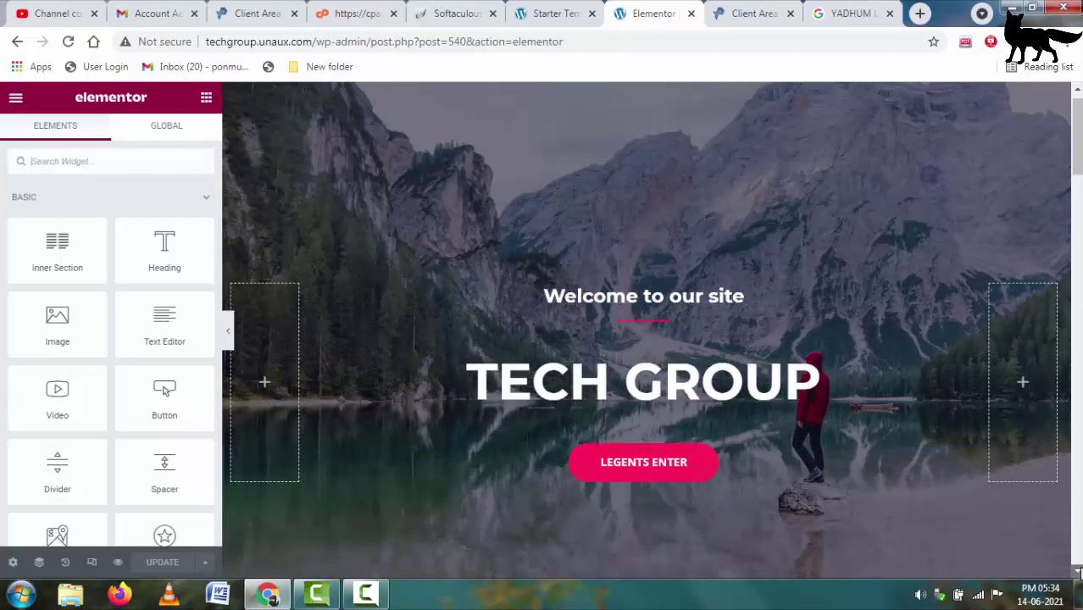
pyautogui.scroll(-7, 1076, 569)
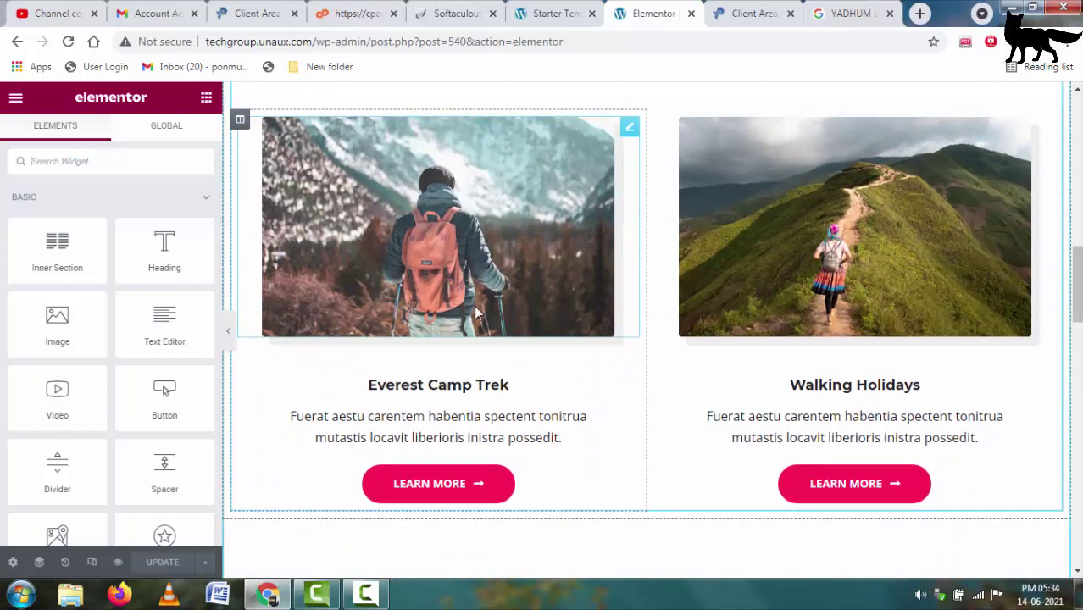
pyautogui.click(444, 410)
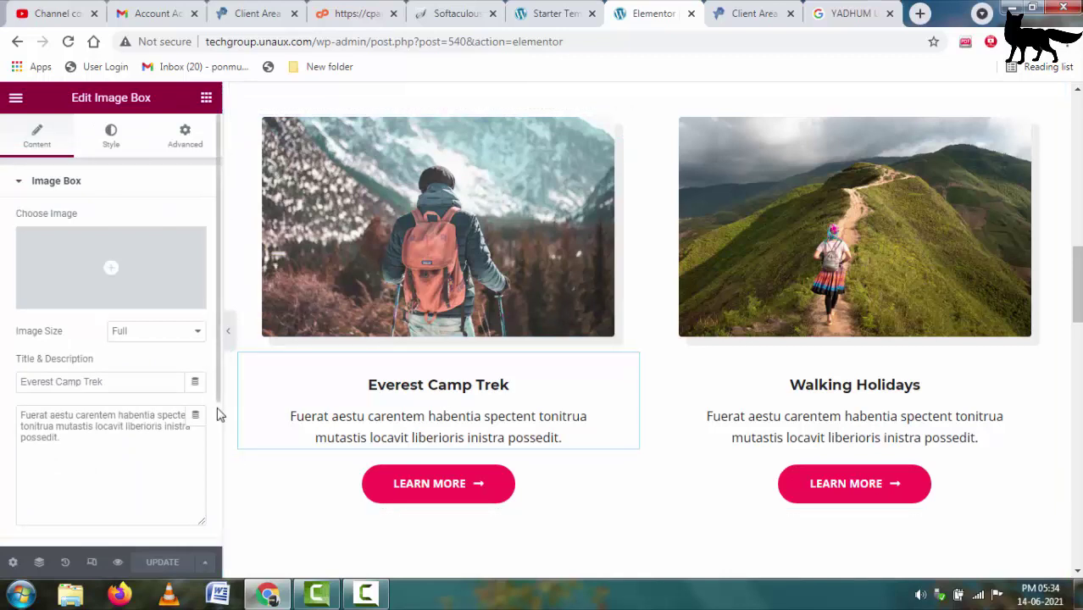
pyautogui.moveTo(218, 387); pyautogui.dragTo(220, 499)
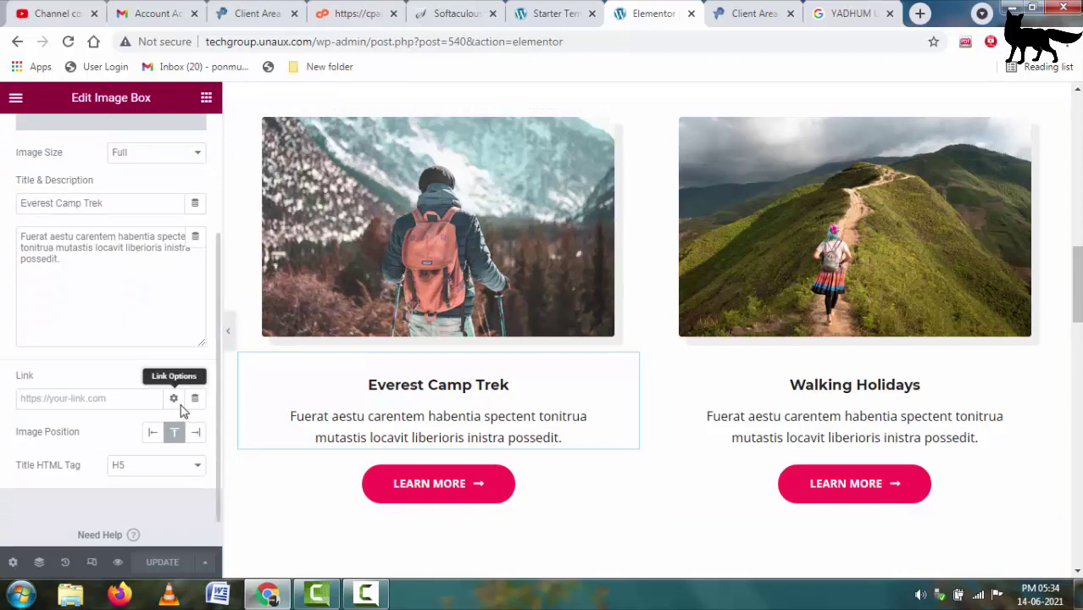
pyautogui.click(116, 400)
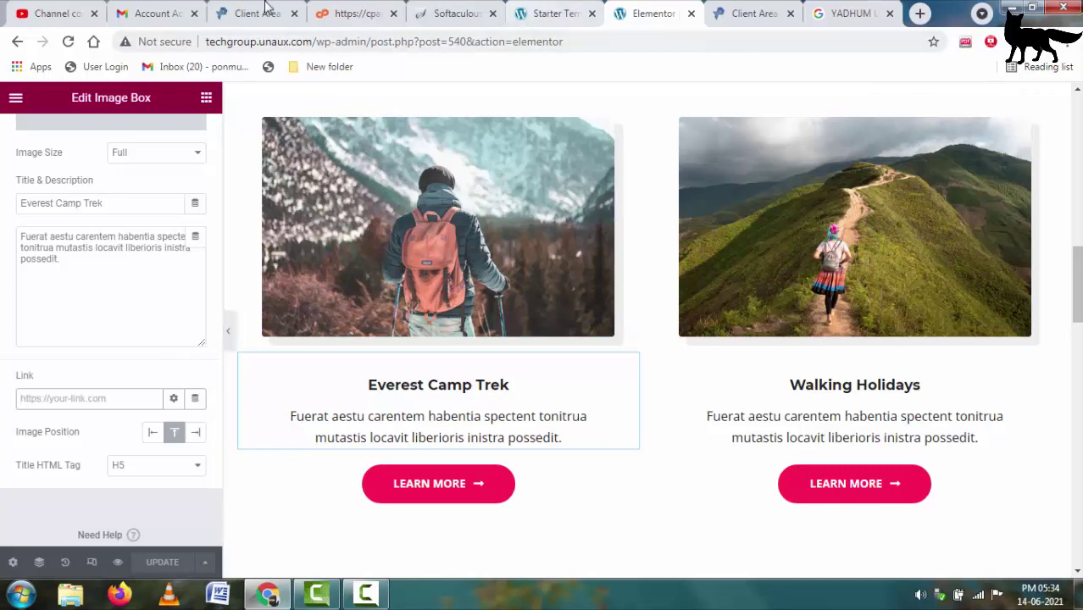
# Step: Pause the YouTube video and select its web address
pyautogui.click(65, 13)
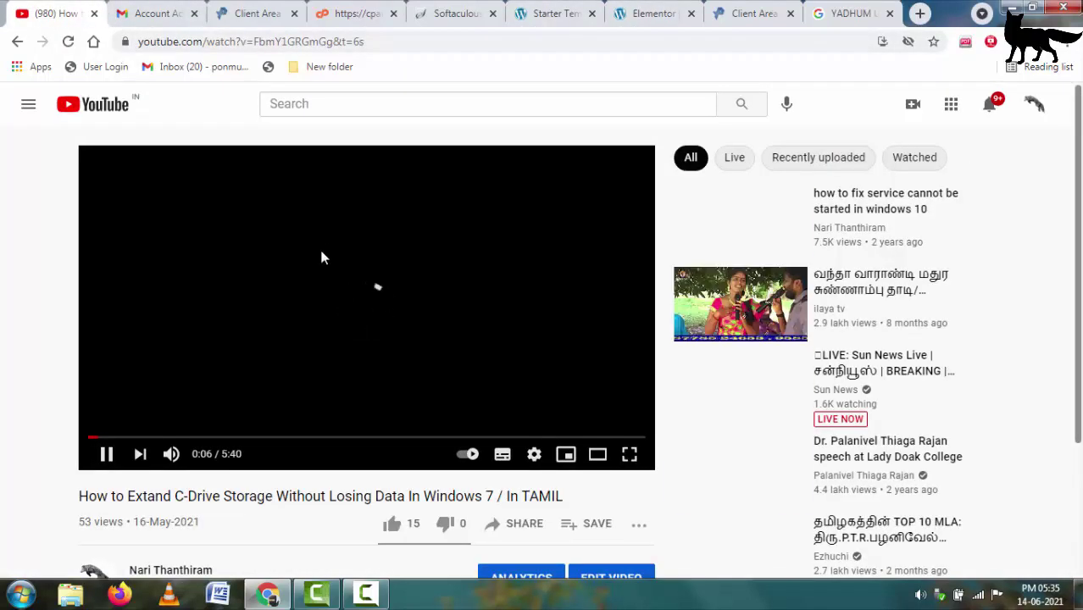
pyautogui.click(106, 454)
pyautogui.click(372, 40)
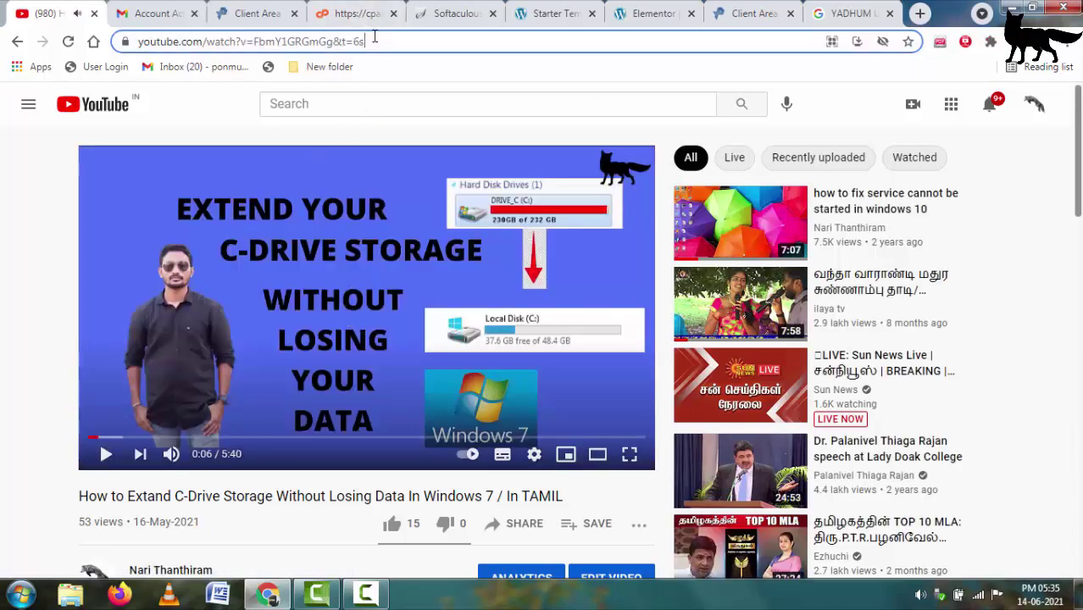